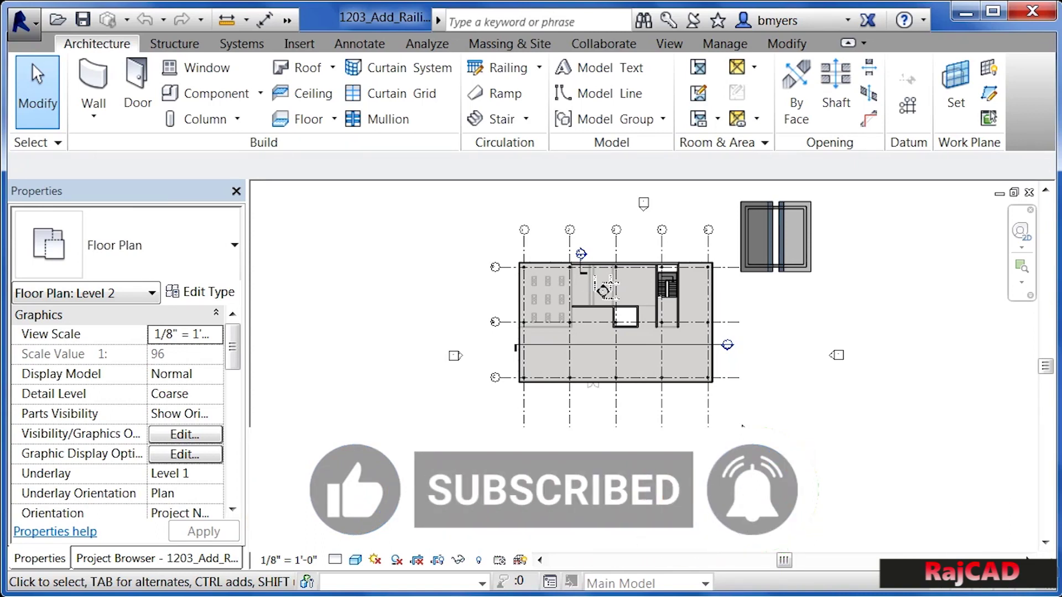
Step: Start sketching a new railing path with the Line draw shape
scroll(678, 293, up, 2)
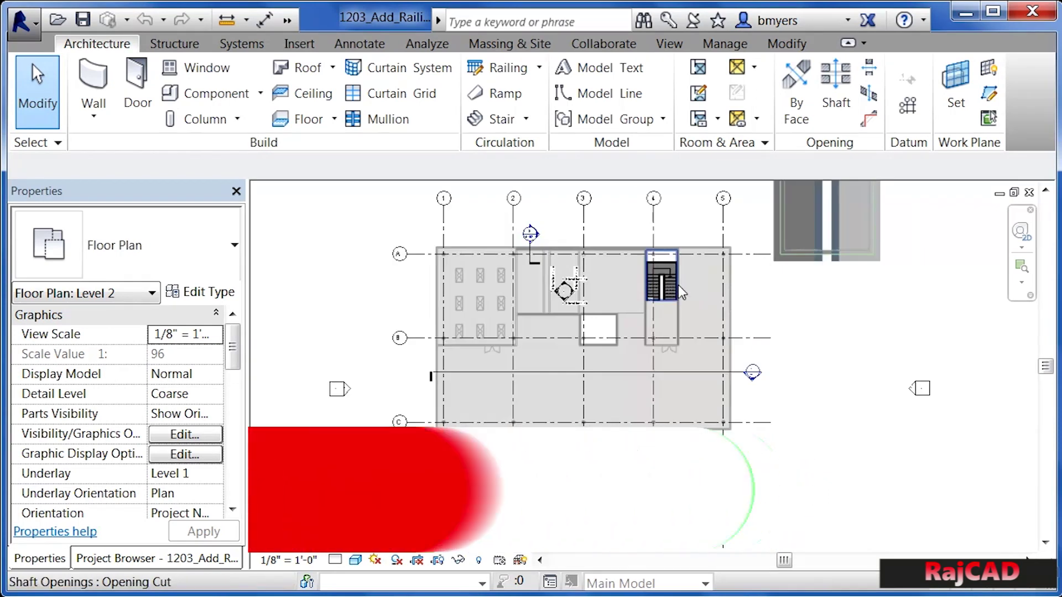
scroll(679, 286, up, 8)
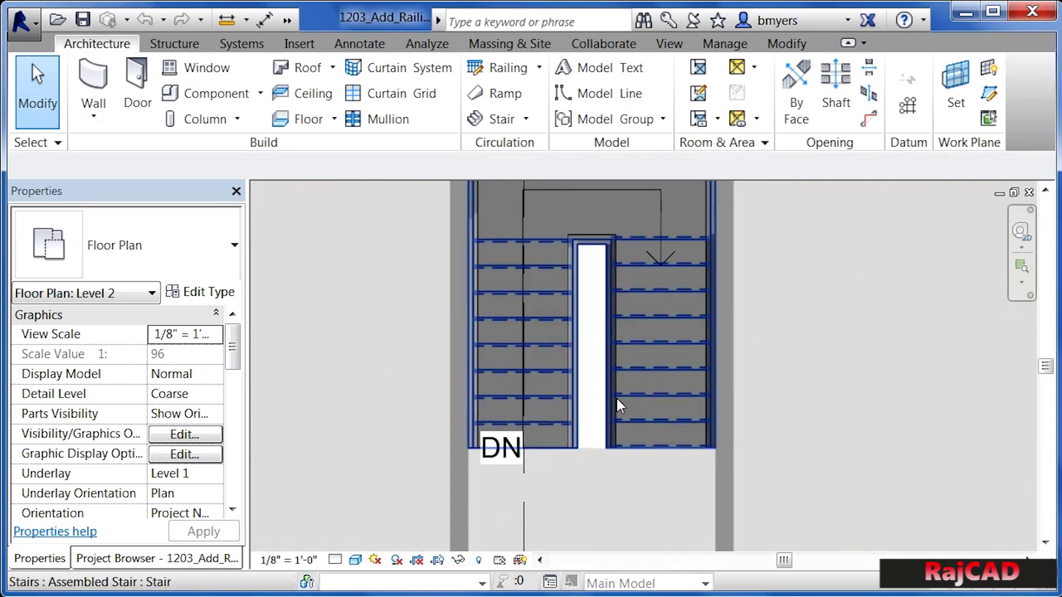
scroll(615, 396, up, 3)
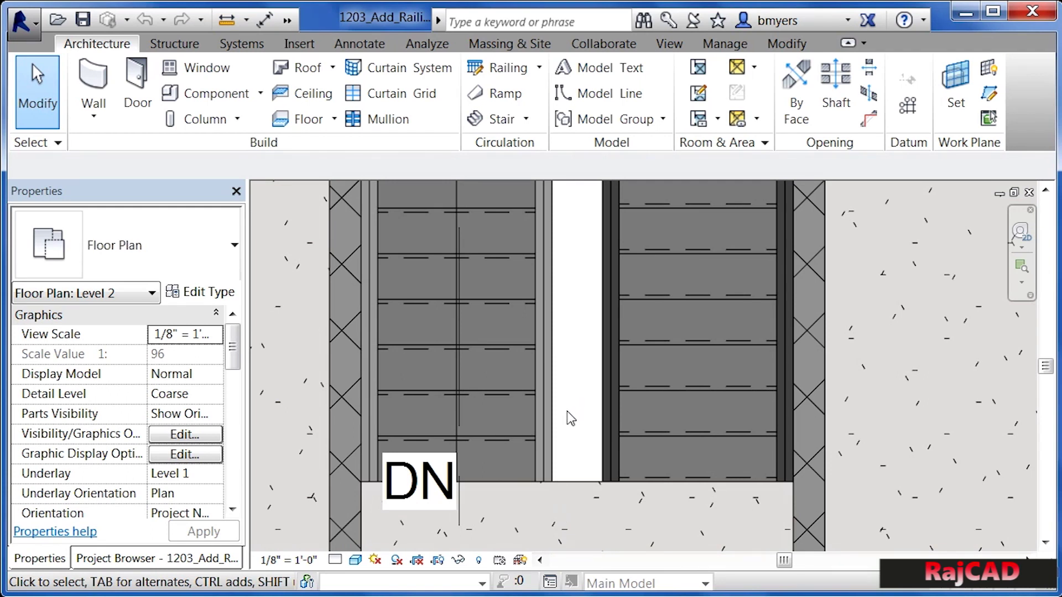
scroll(570, 418, down, 8)
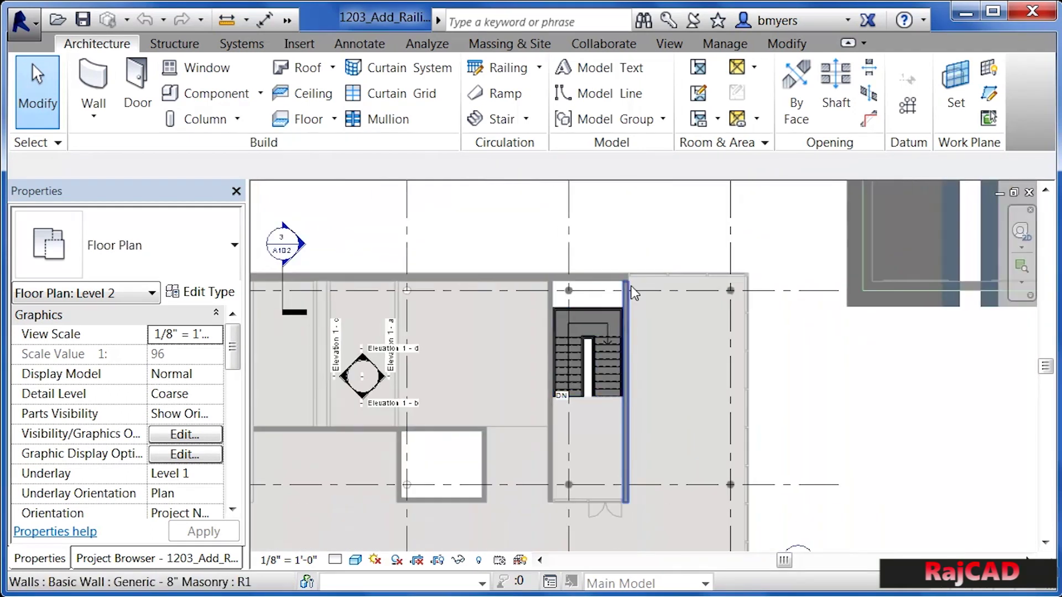
scroll(658, 260, down, 3)
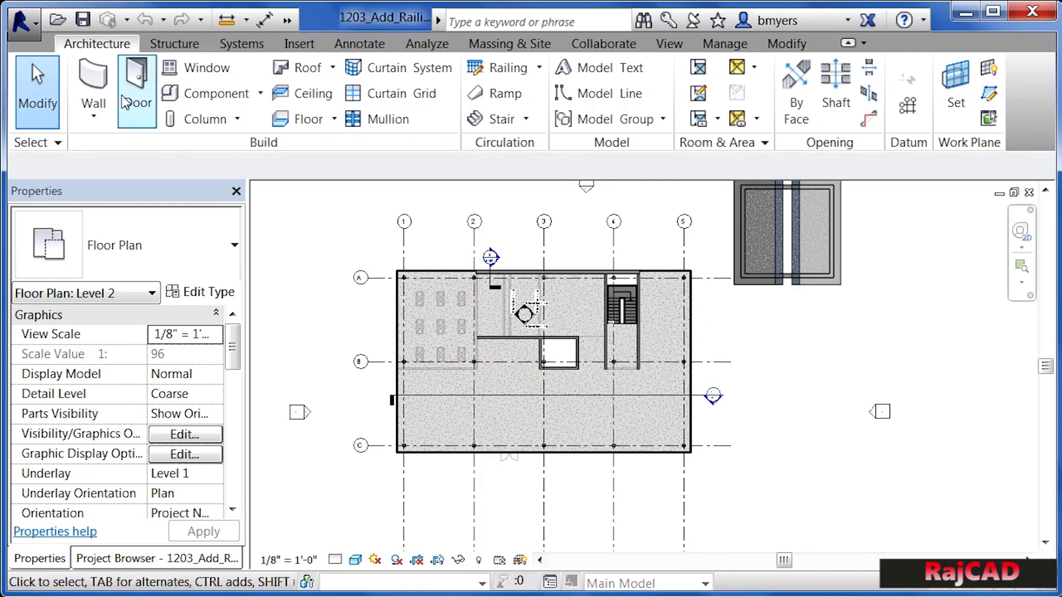
click(504, 68)
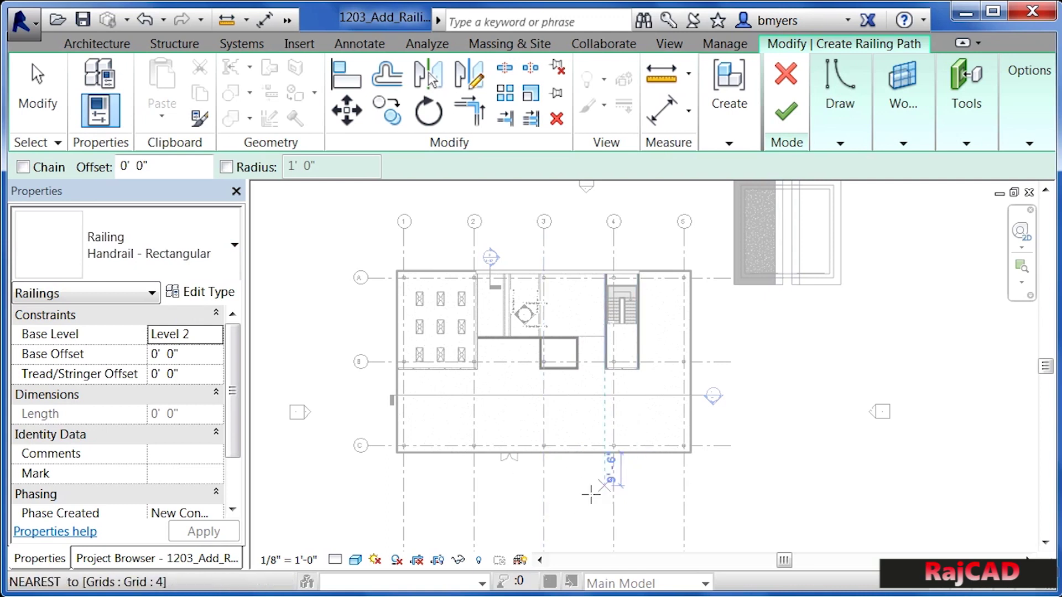
click(849, 143)
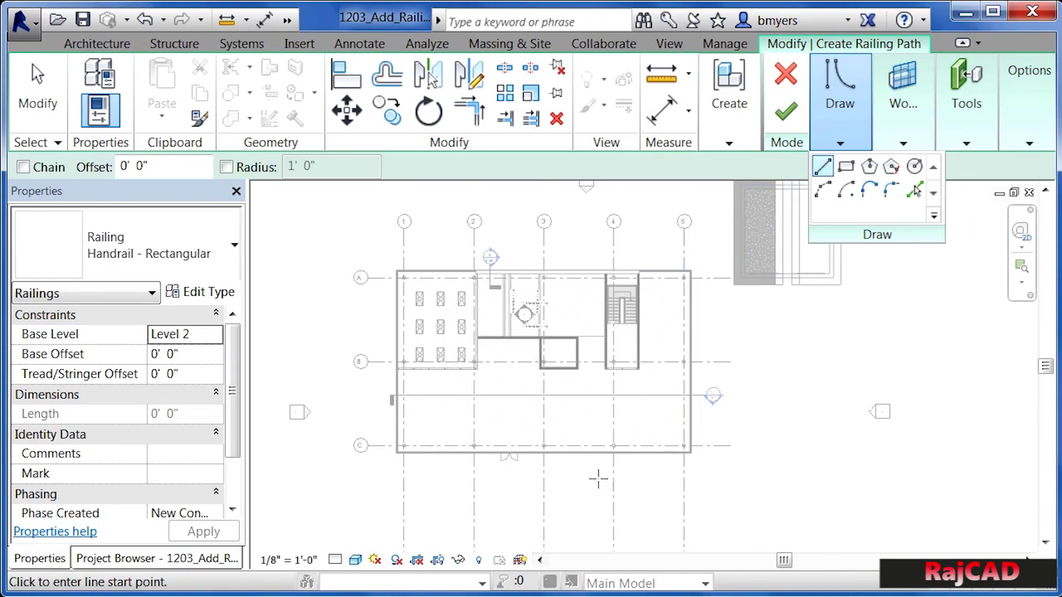
Step: Sketch the L-shaped path, 11'-0" across then 8'-6" down, and finish the railing
click(628, 471)
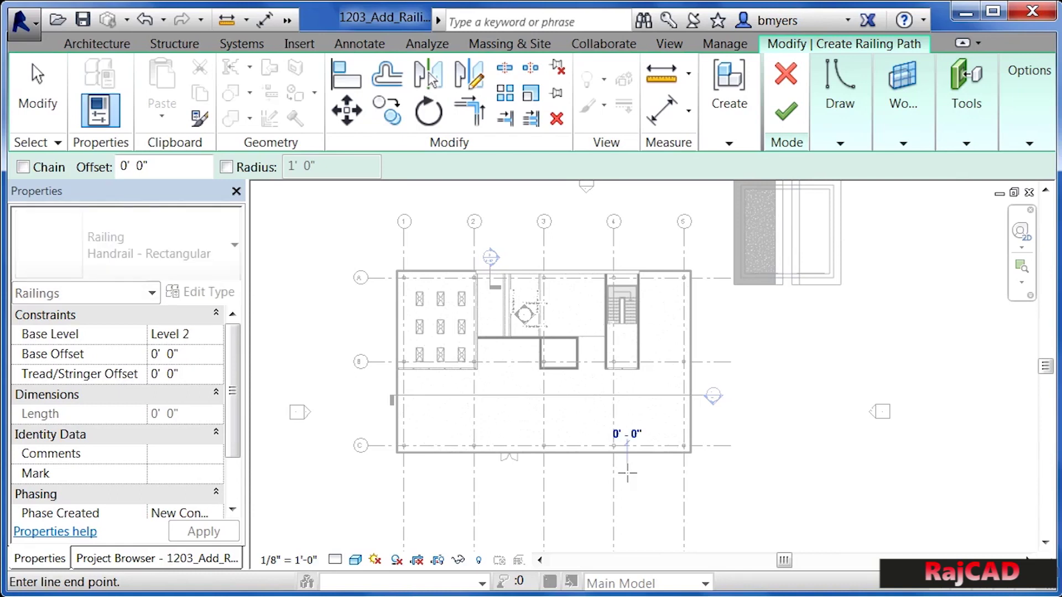
click(666, 473)
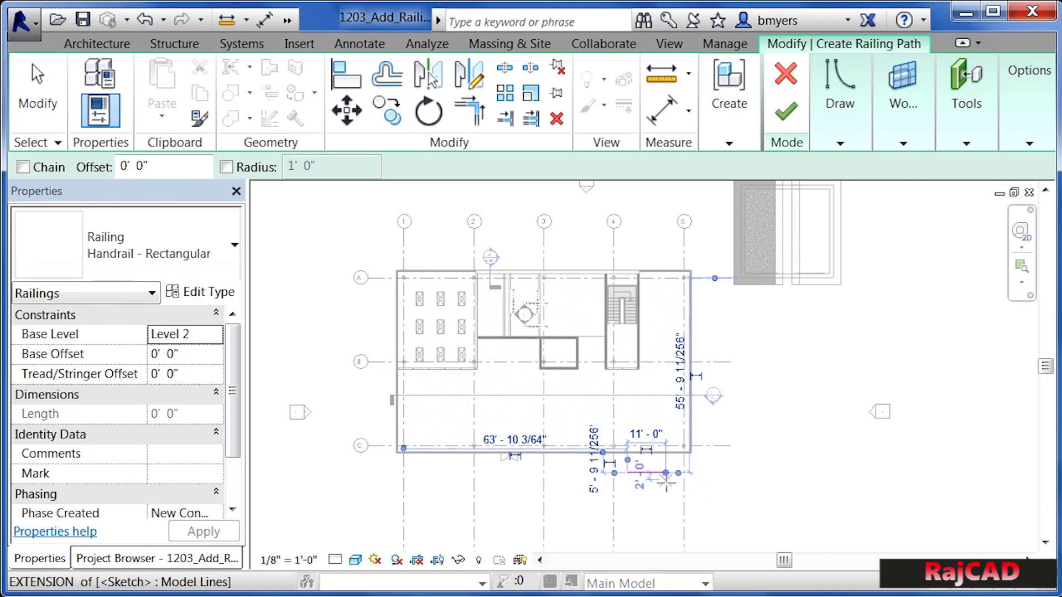
click(666, 473)
click(666, 501)
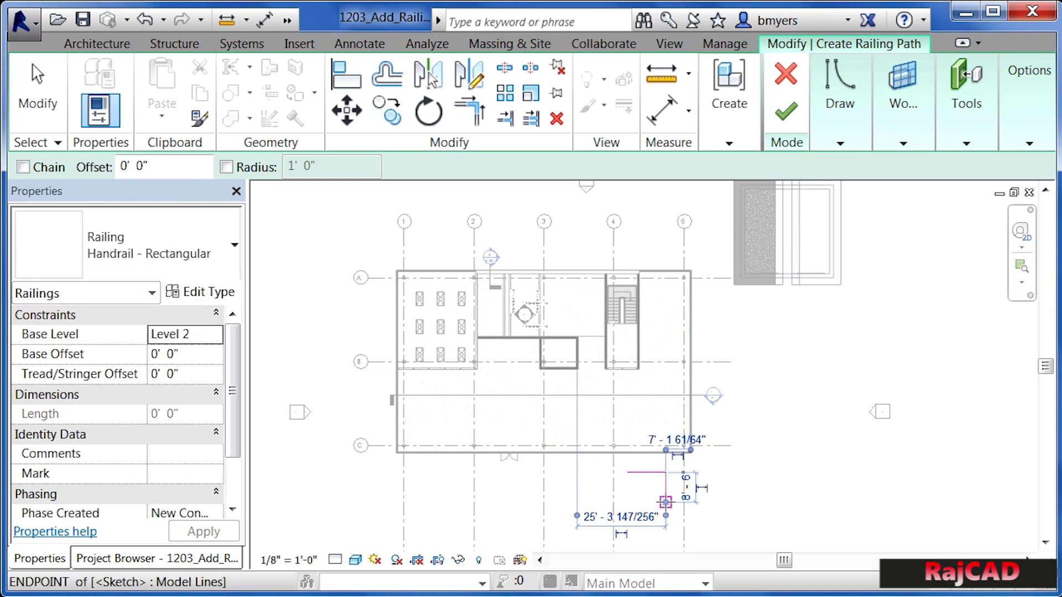
scroll(665, 506, up, 5)
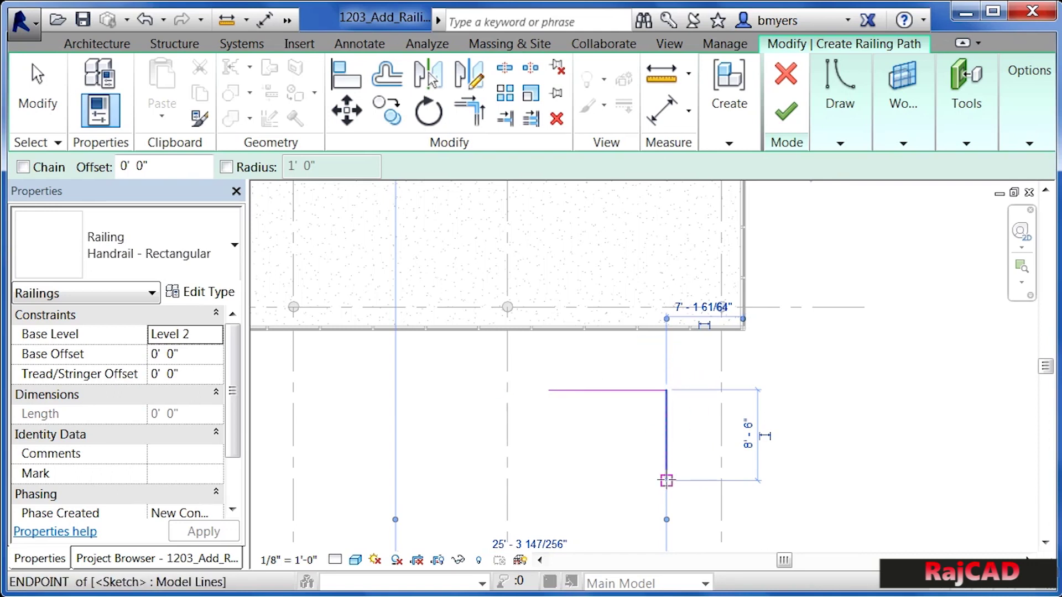
click(793, 112)
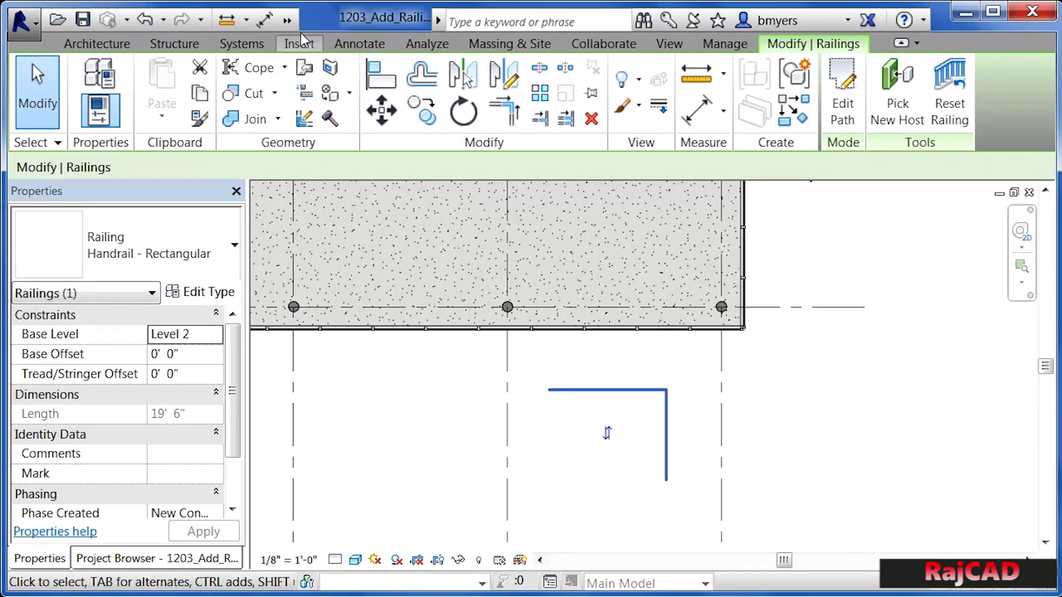
Step: Open the default 3D view and delete the new L-shaped rectangular handrail
click(288, 20)
click(352, 53)
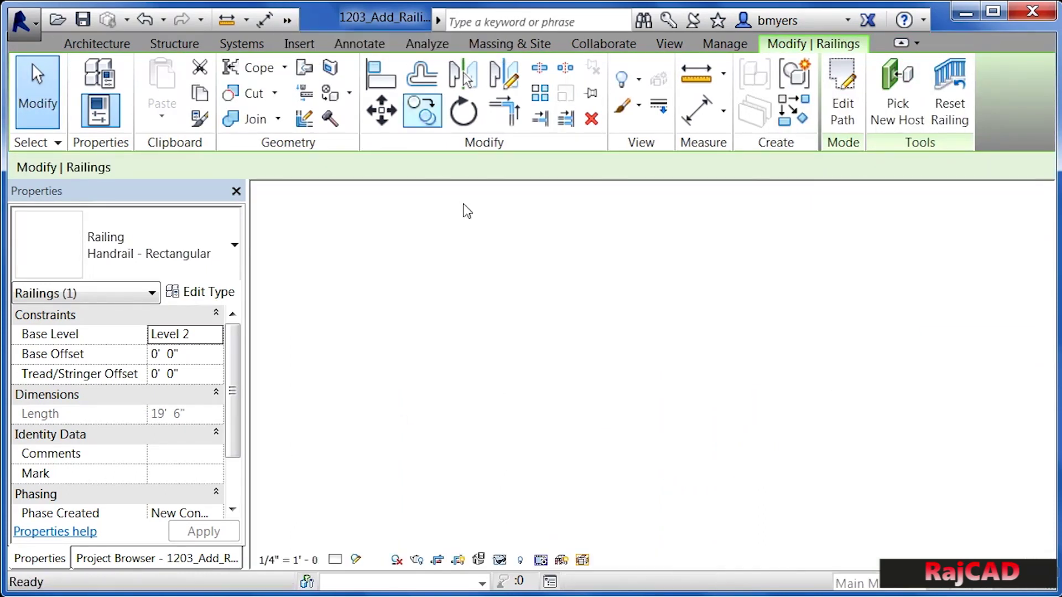
scroll(504, 271, up, 5)
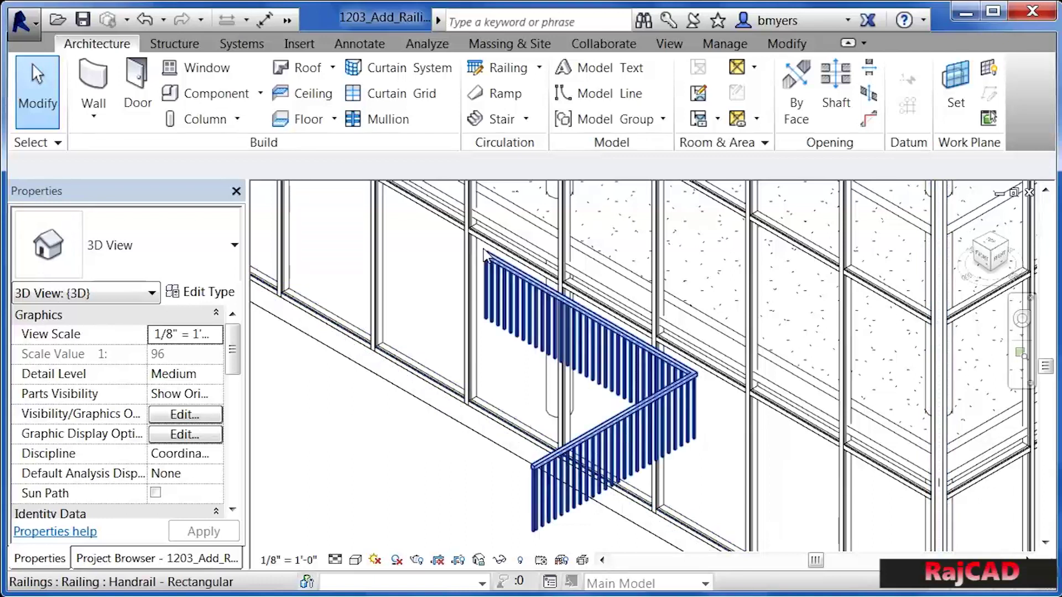
click(535, 470)
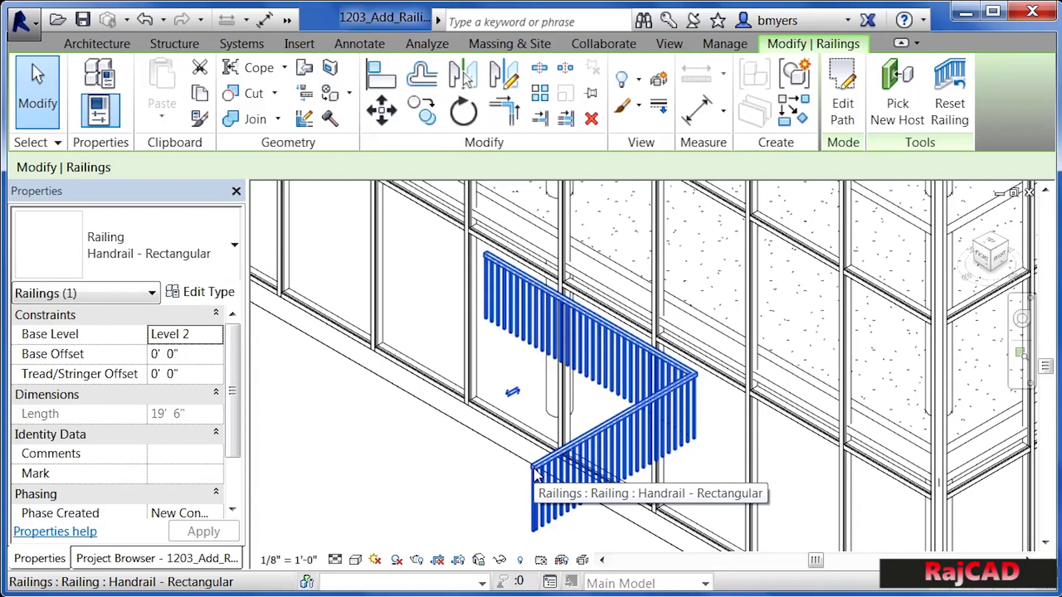
key(Delete)
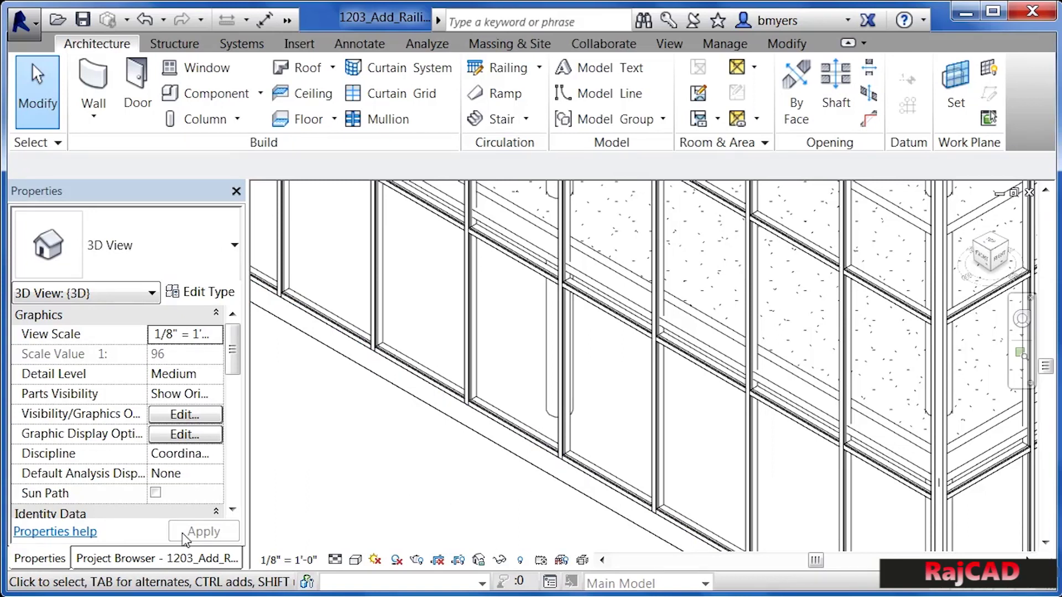
Step: Open the Level 1 and then the Level 2 floor plans from the Project Browser
click(170, 561)
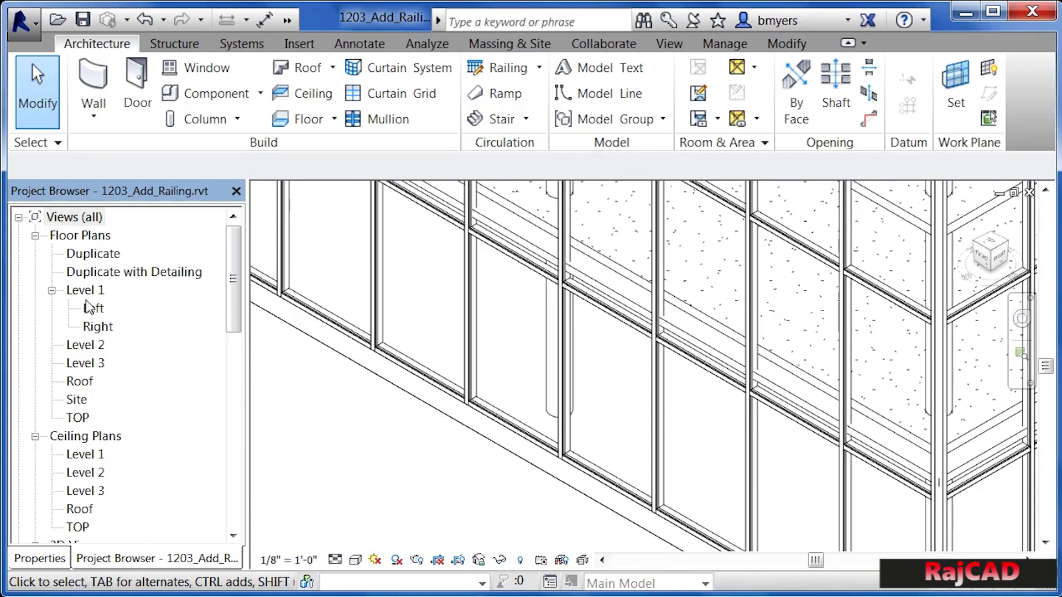
double_click(89, 291)
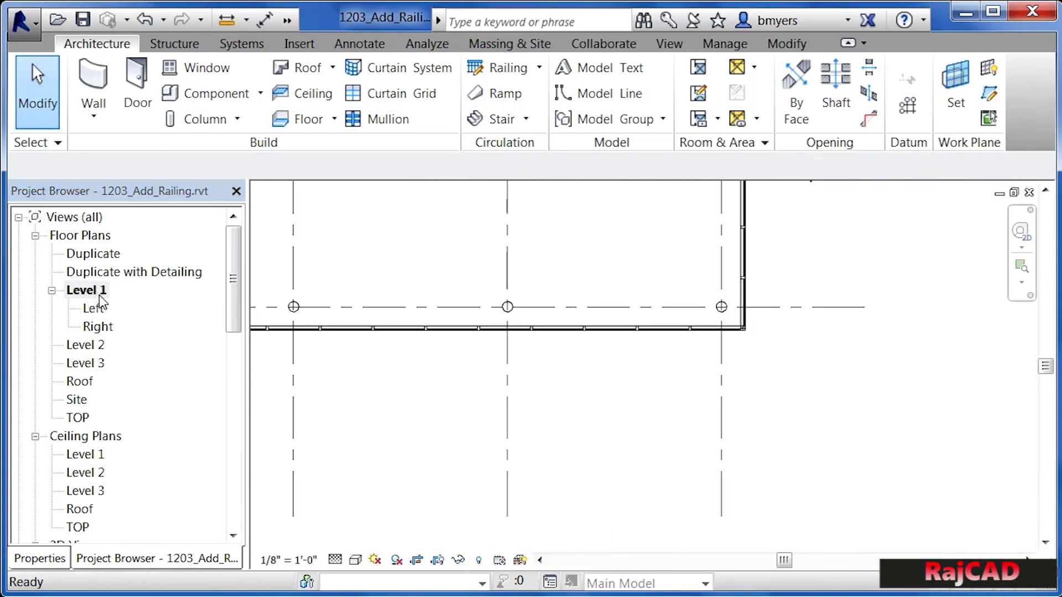
scroll(647, 477, down, 5)
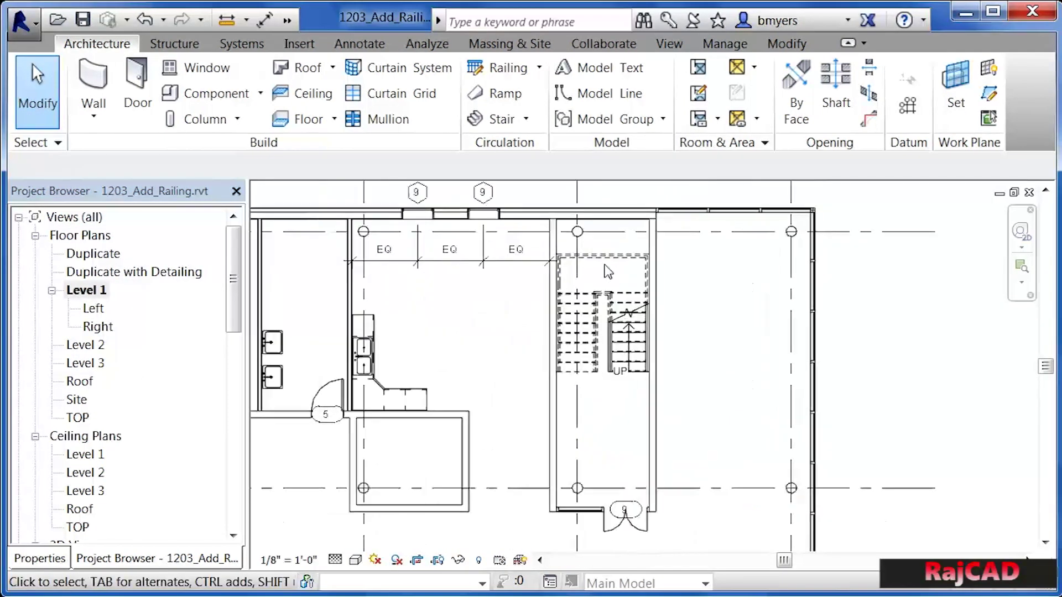
scroll(609, 271, up, 4)
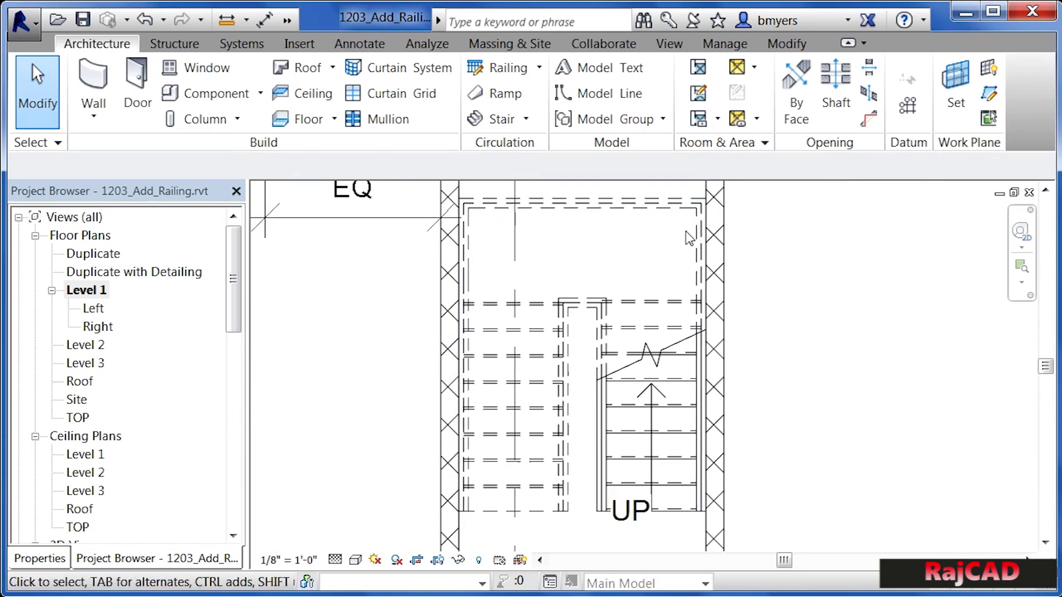
double_click(86, 345)
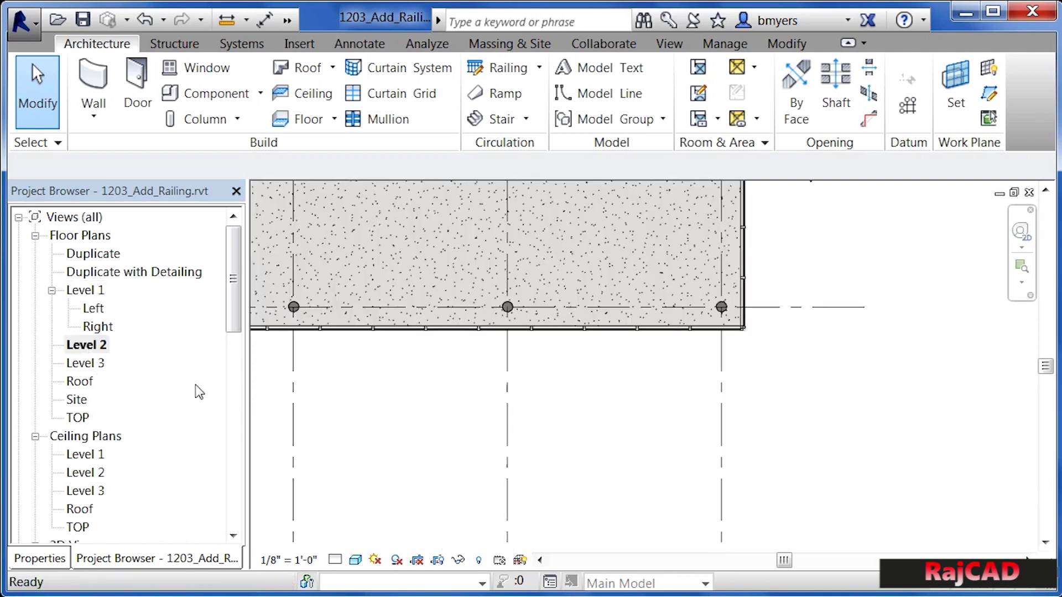
scroll(705, 291, up, 6)
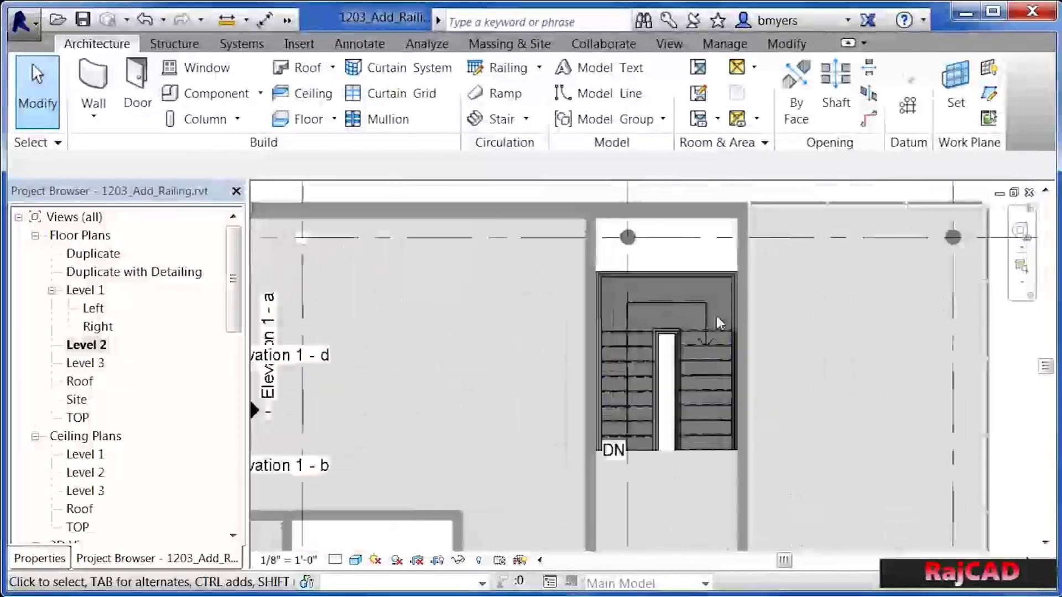
scroll(748, 389, up, 1)
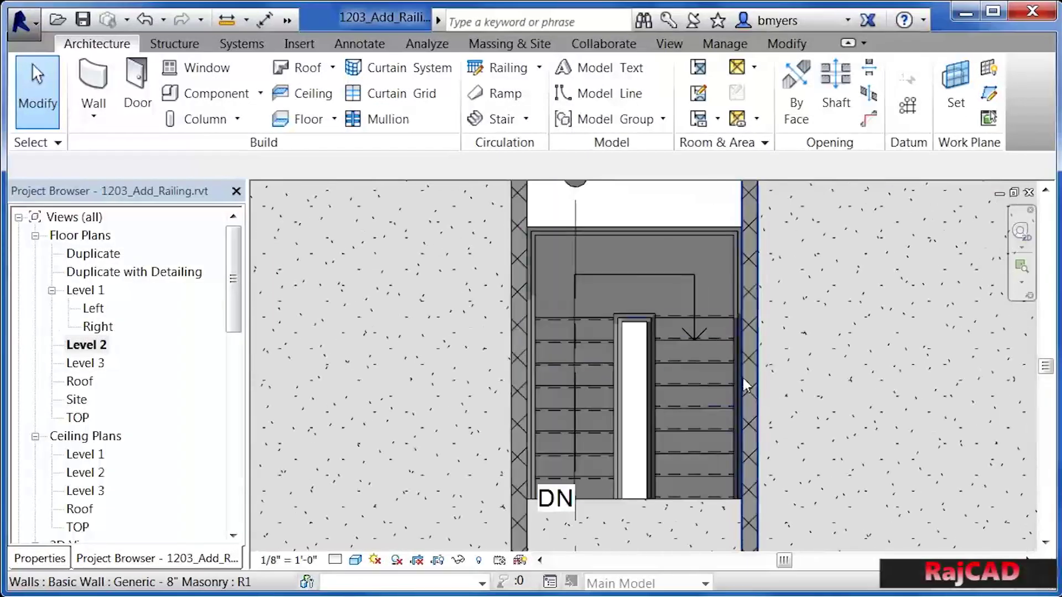
Step: Zoom to the stair and select the handrail along its inner edge
click(723, 252)
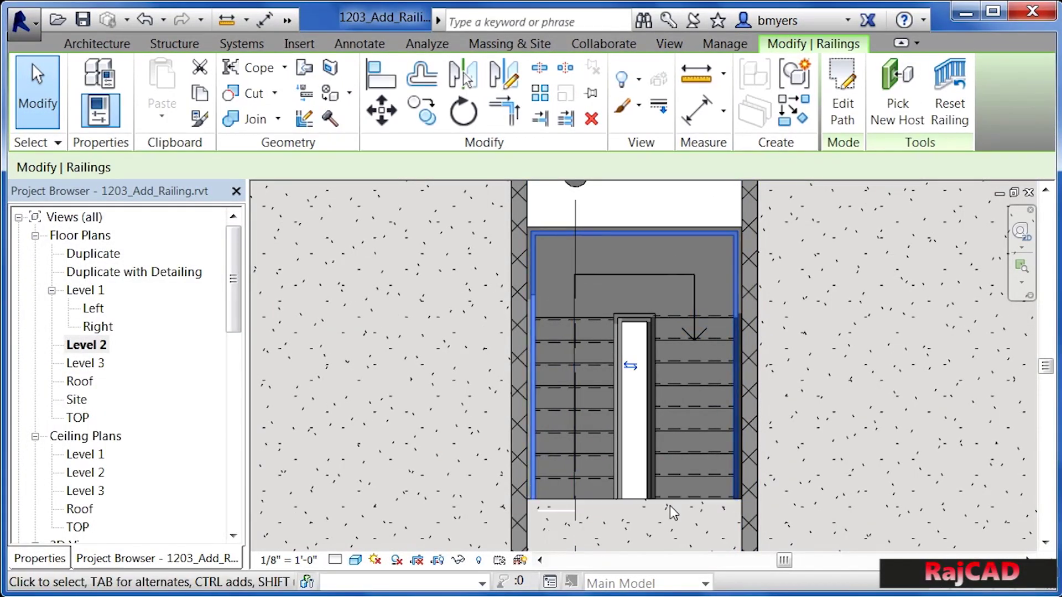
scroll(664, 508, up, 4)
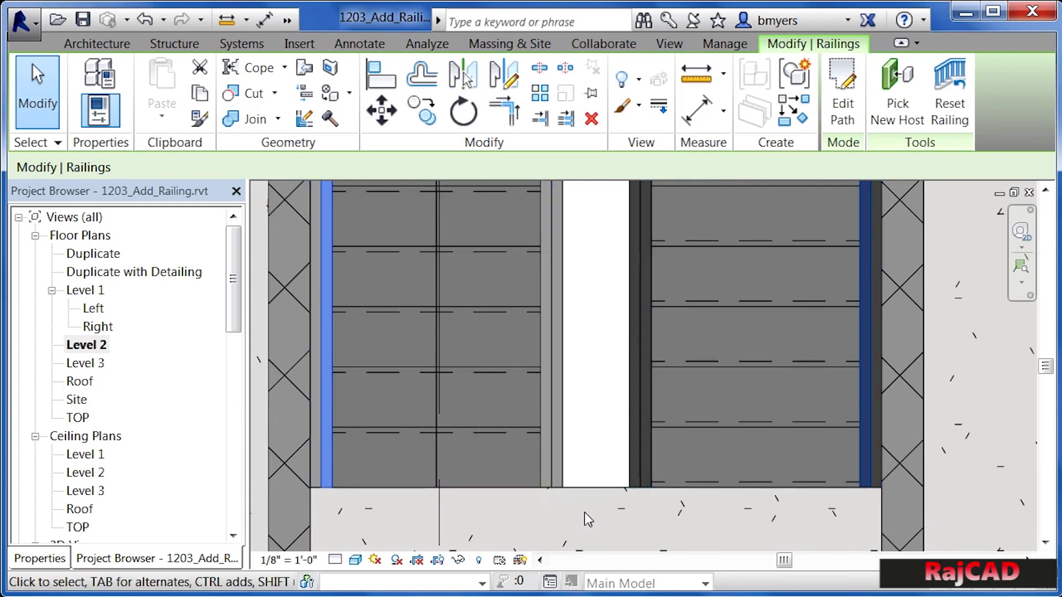
click(543, 472)
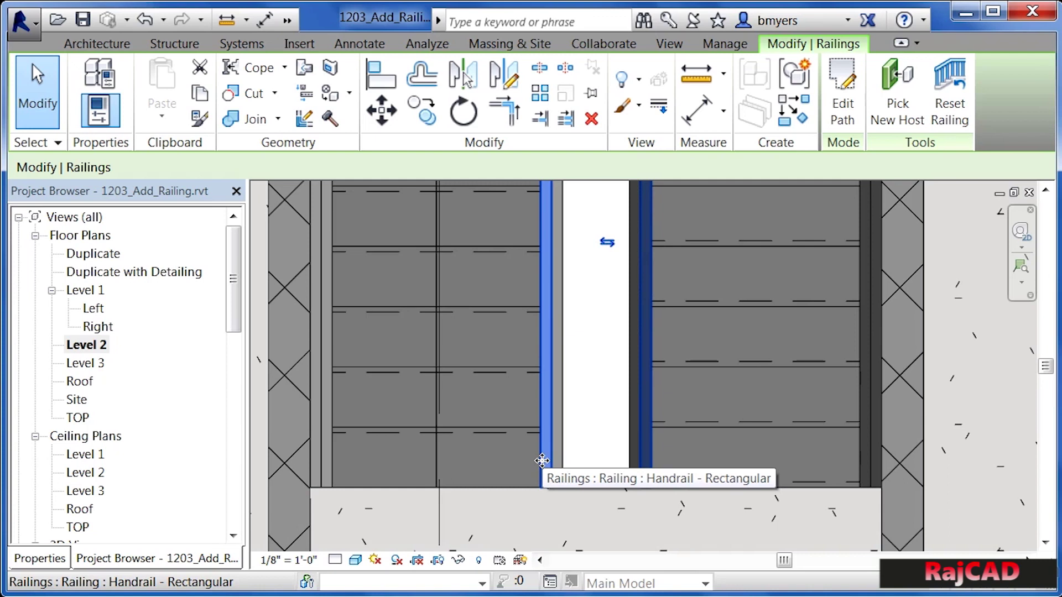
Step: Enter path editing for the inner handrail and select its left path line
click(843, 114)
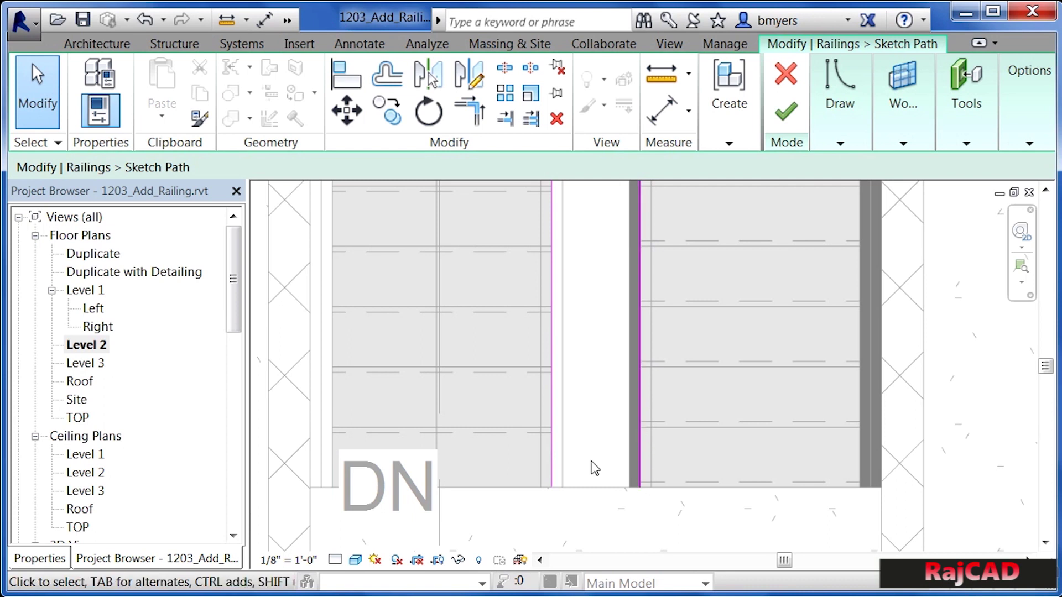
scroll(564, 512, up, 3)
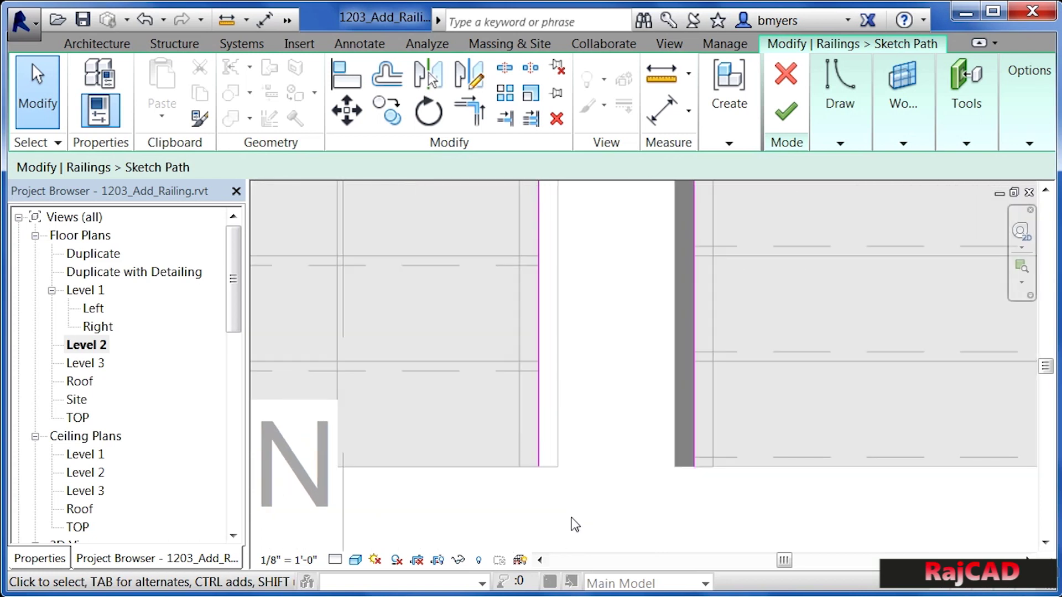
click(540, 443)
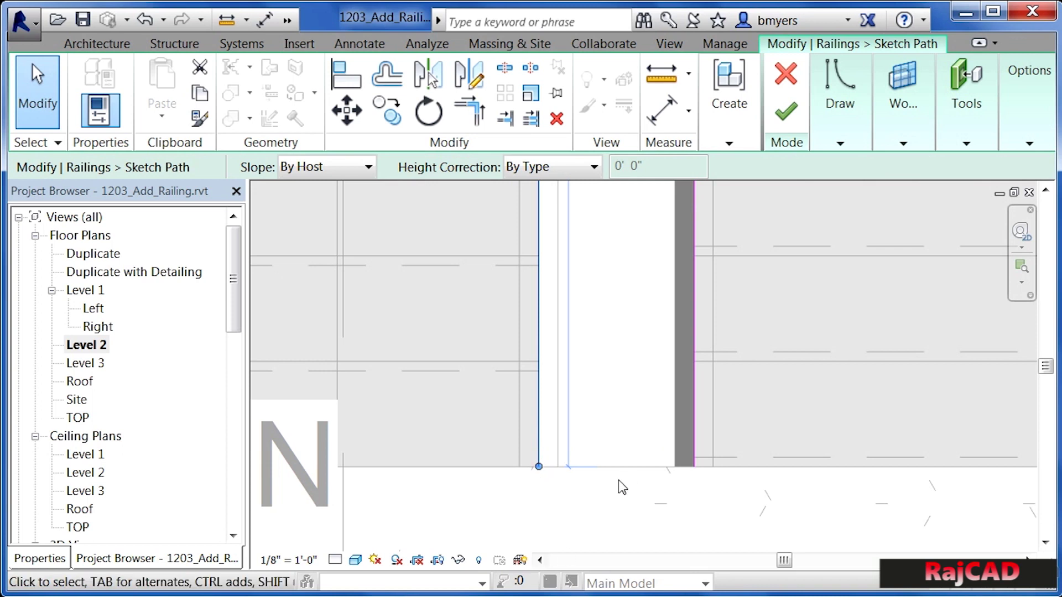
scroll(616, 487, down, 3)
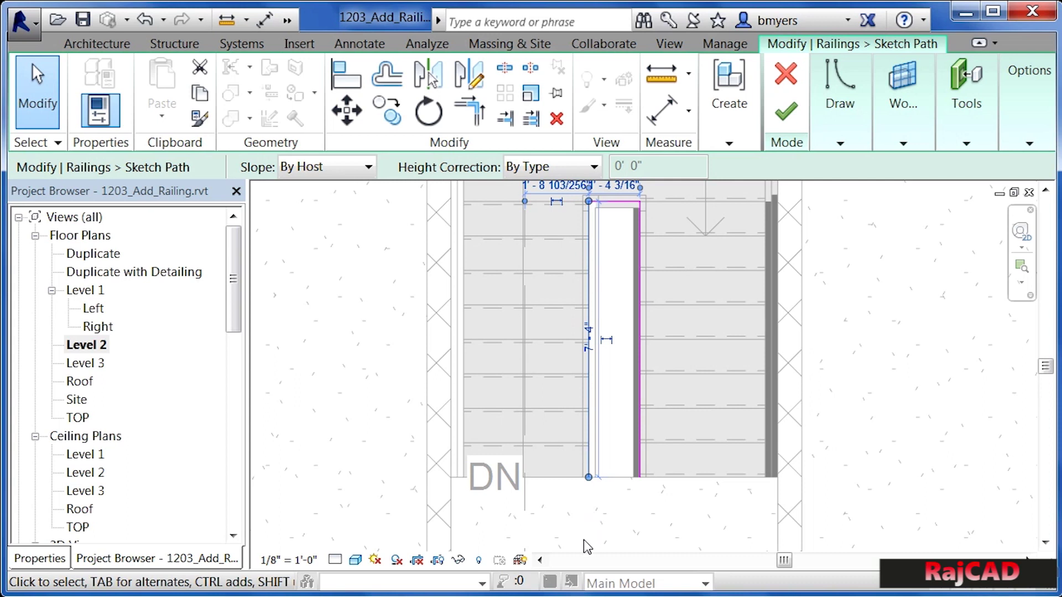
Step: Draw a 4-inch segment and a line along the landing's bottom to the wall, then finish
click(688, 506)
click(840, 143)
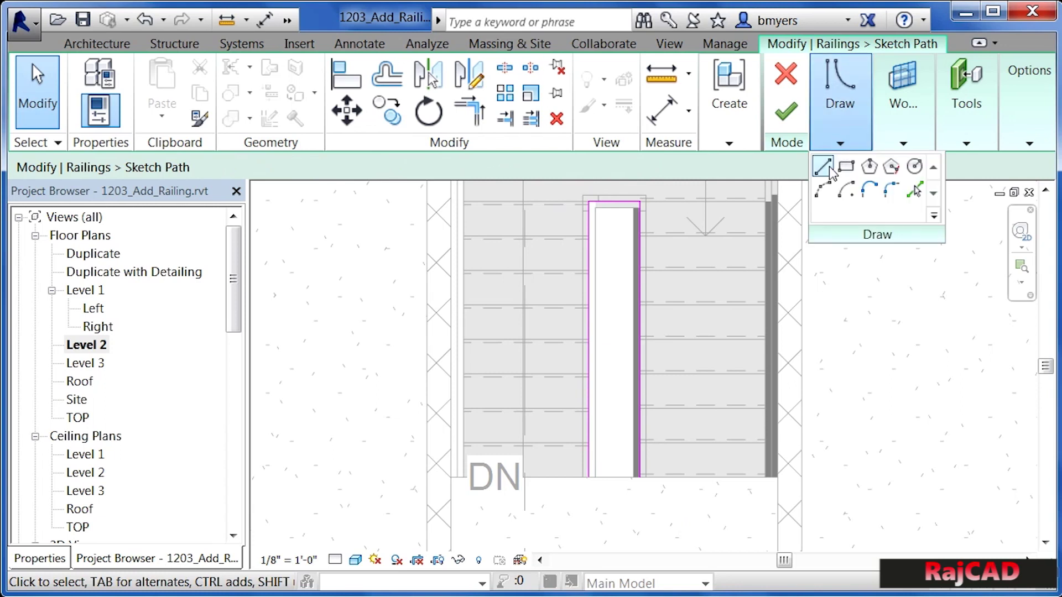
click(822, 166)
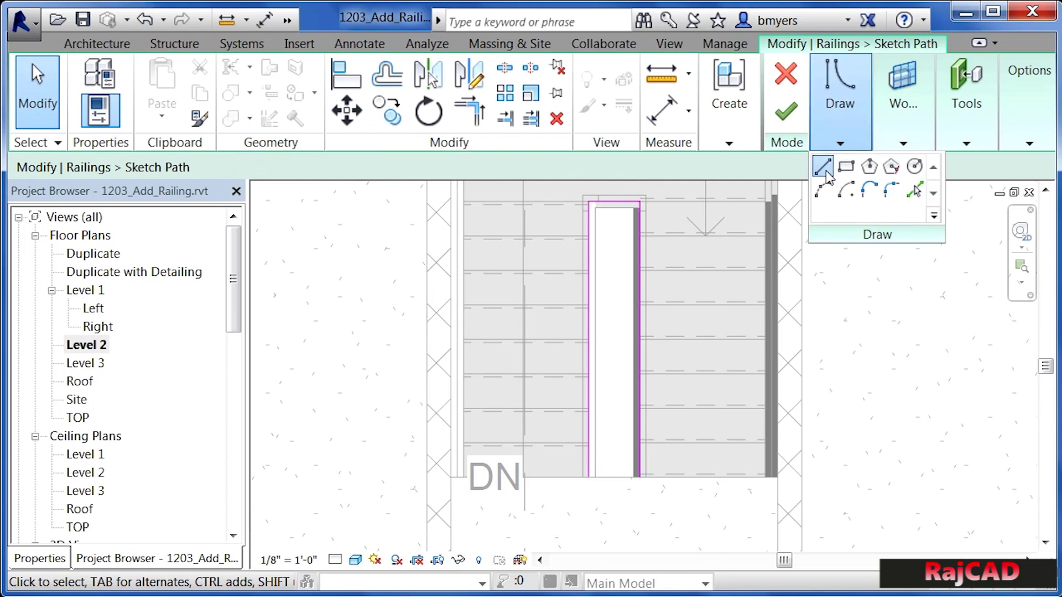
click(589, 477)
click(588, 489)
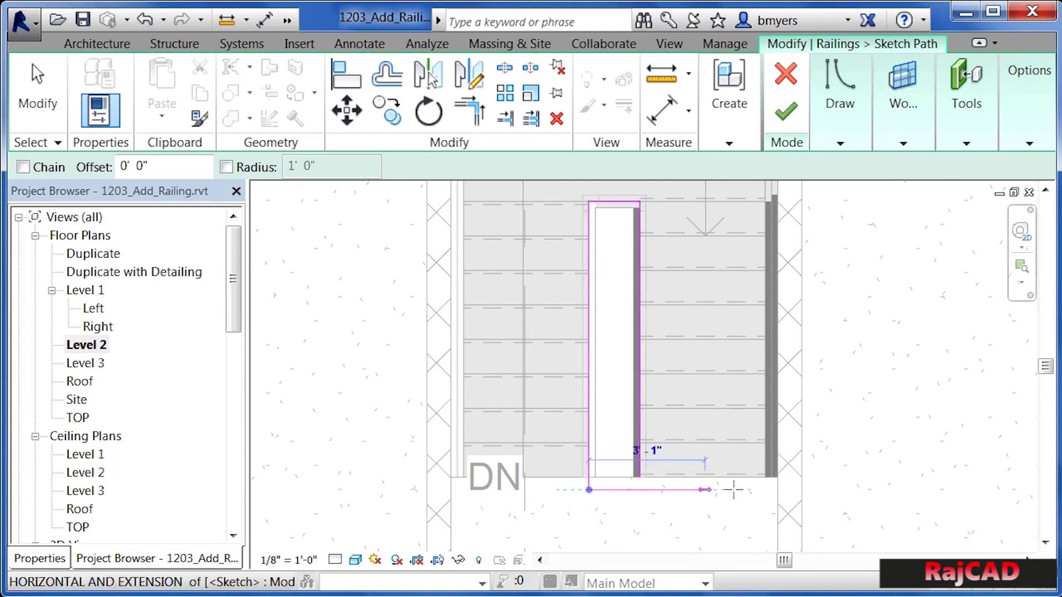
click(777, 489)
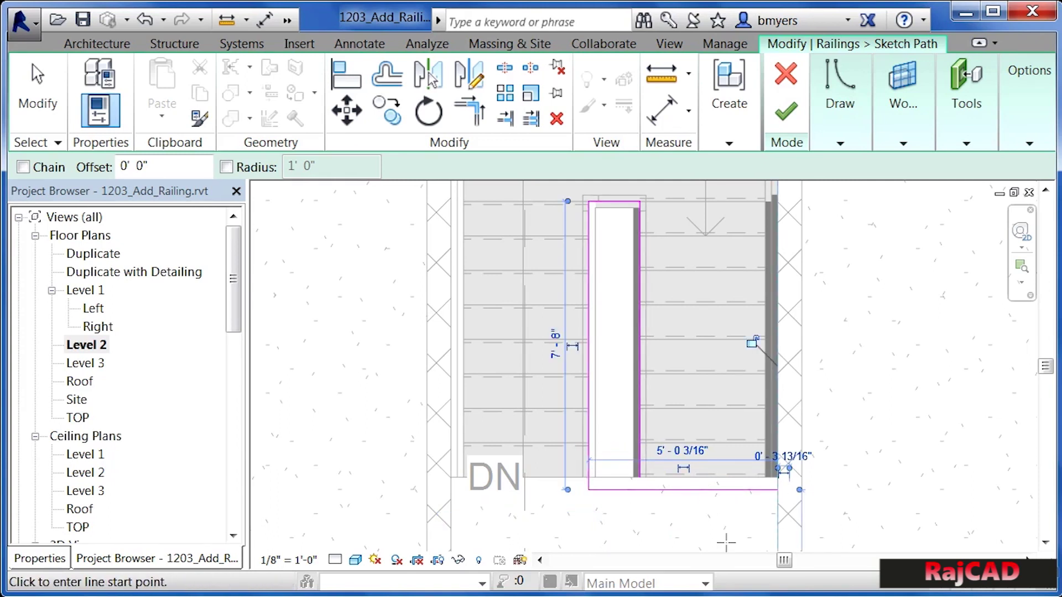
key(Escape)
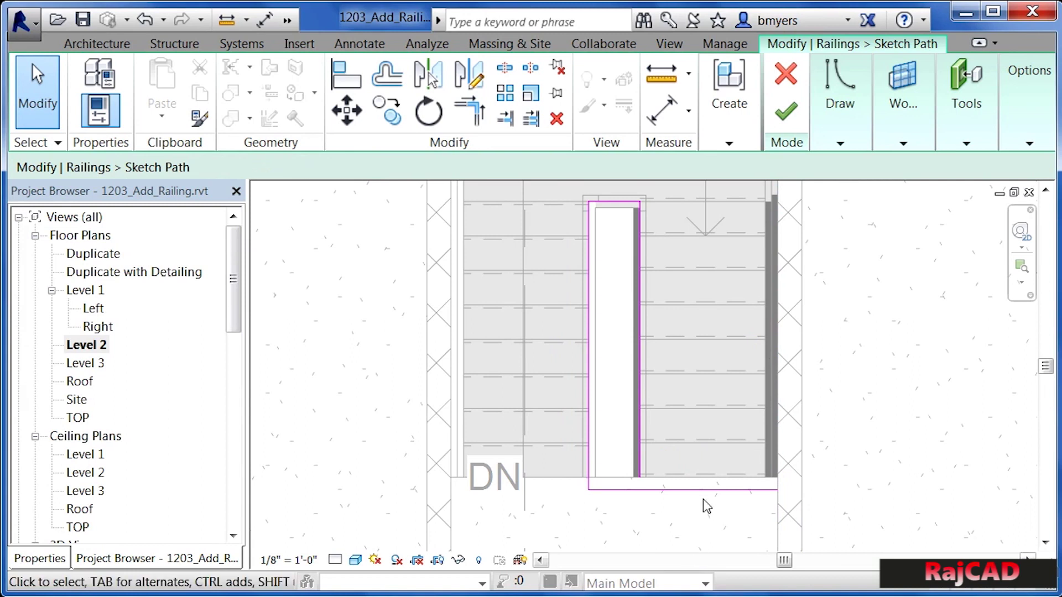
scroll(702, 500, up, 4)
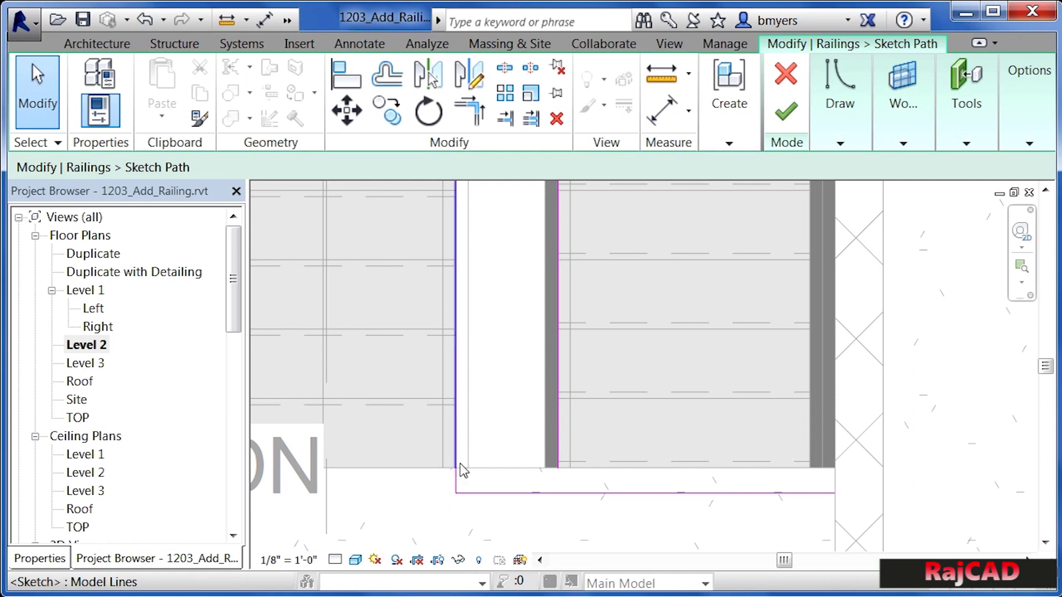
click(788, 117)
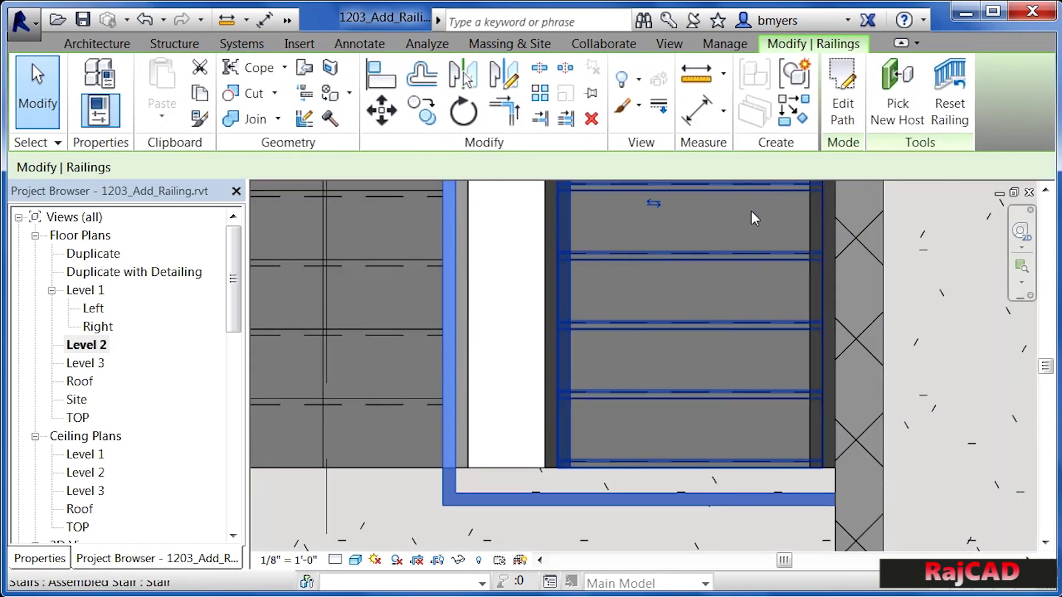
click(396, 499)
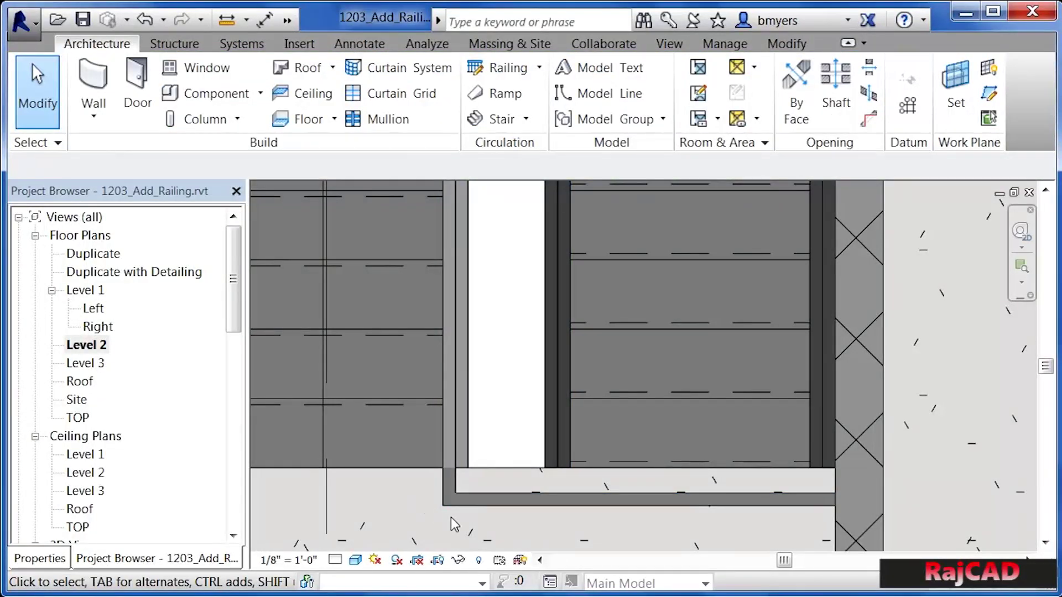
Step: Place a perspective camera with its eye point on Level 2 just south of the stair
scroll(450, 516, up, 5)
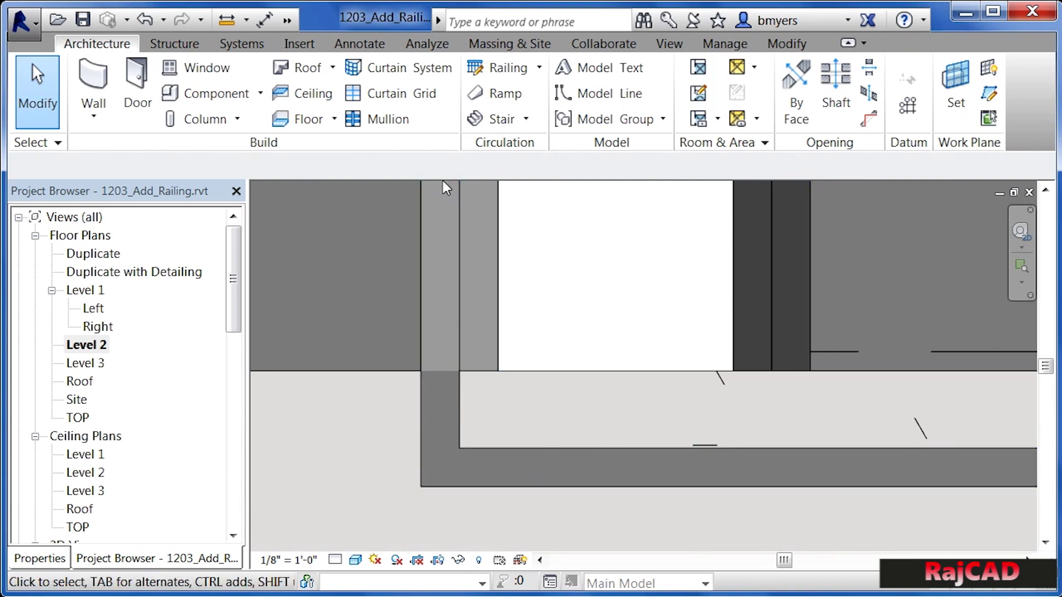
scroll(545, 393, down, 2)
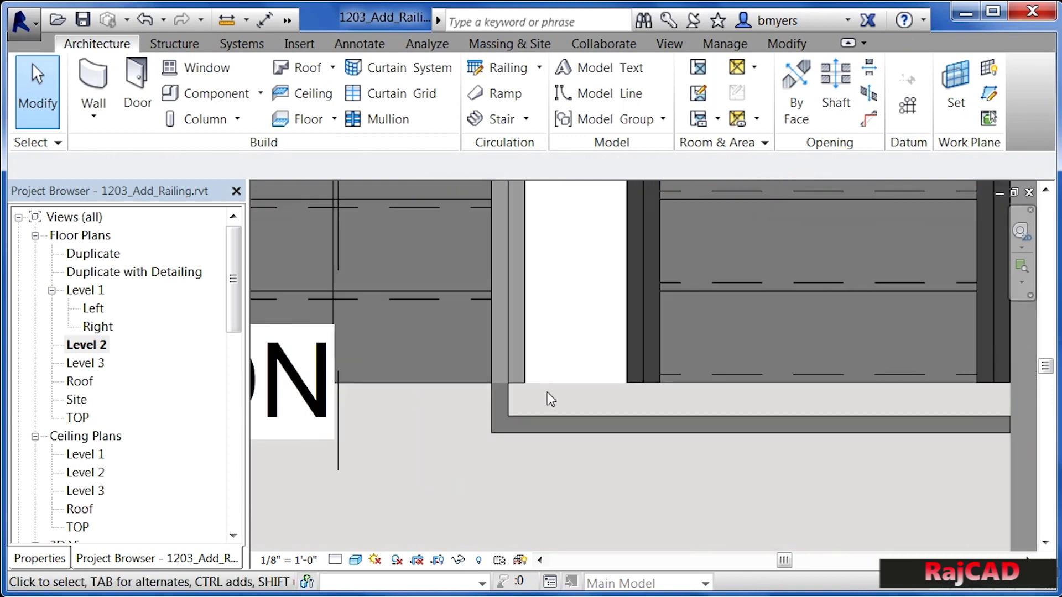
scroll(550, 389, down, 5)
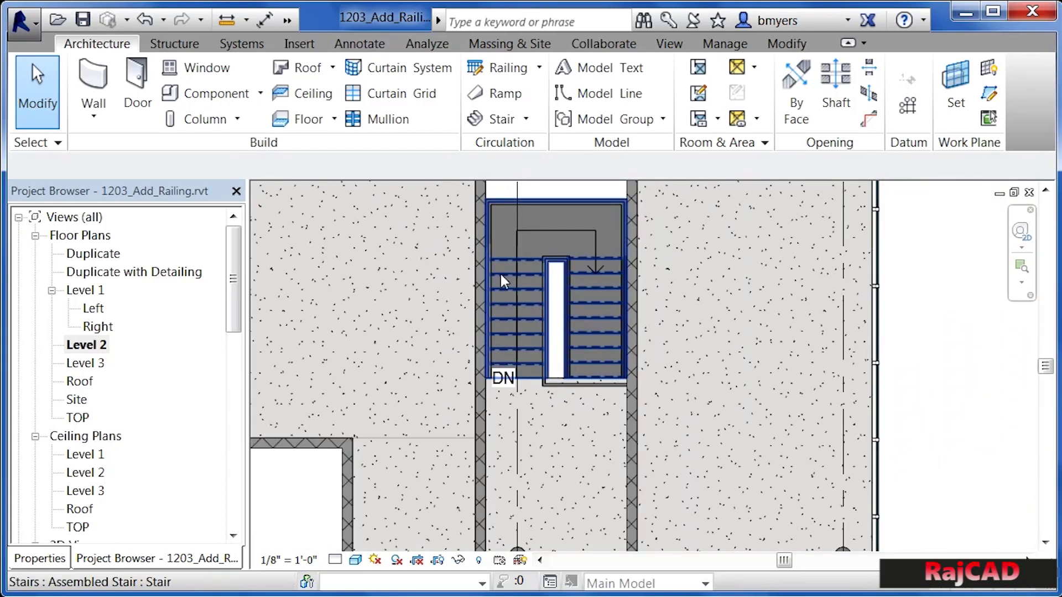
click(670, 46)
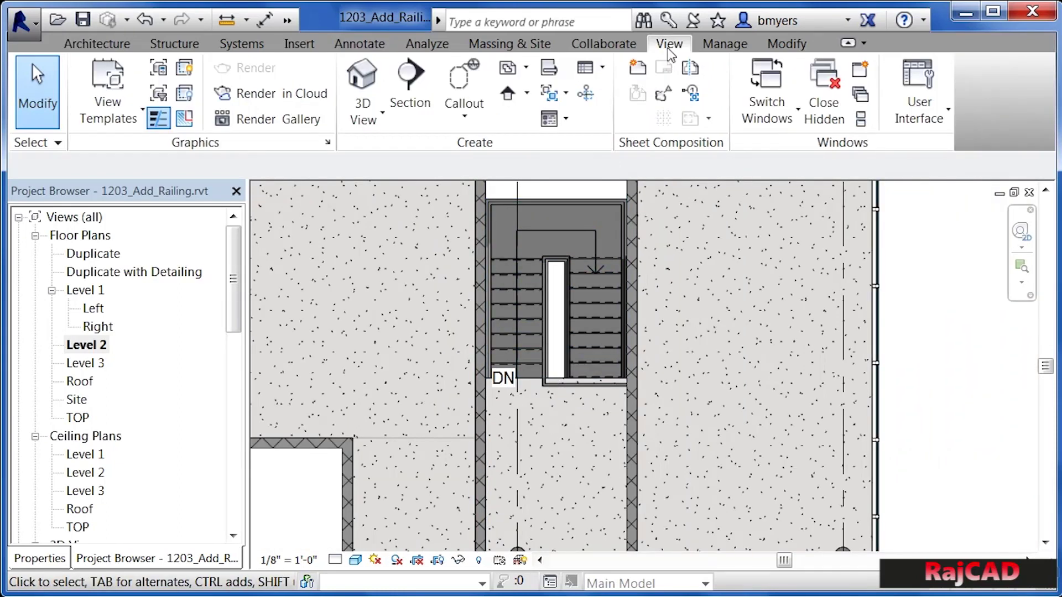
click(362, 116)
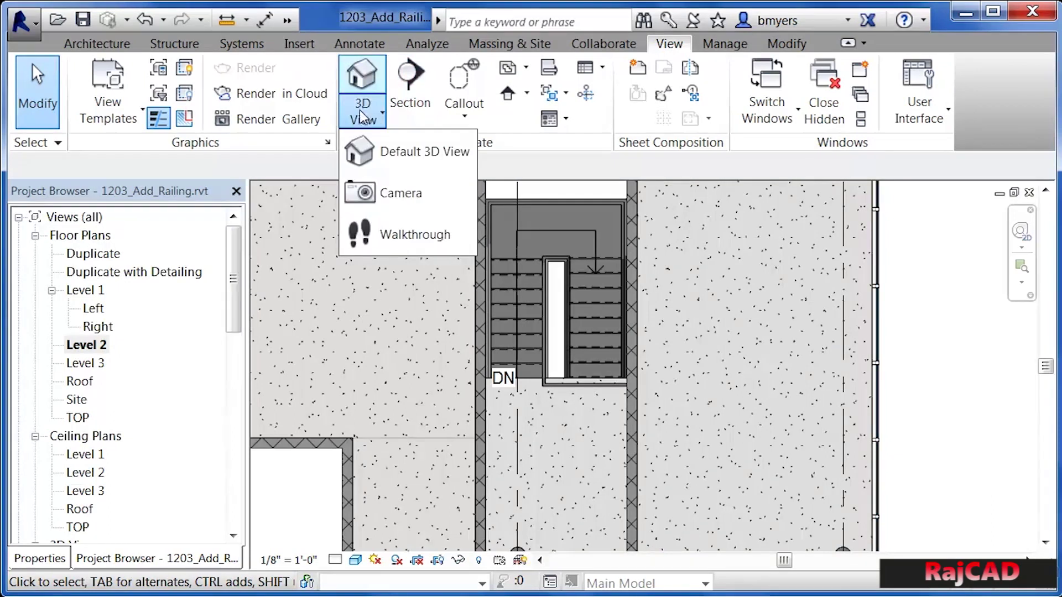
click(385, 193)
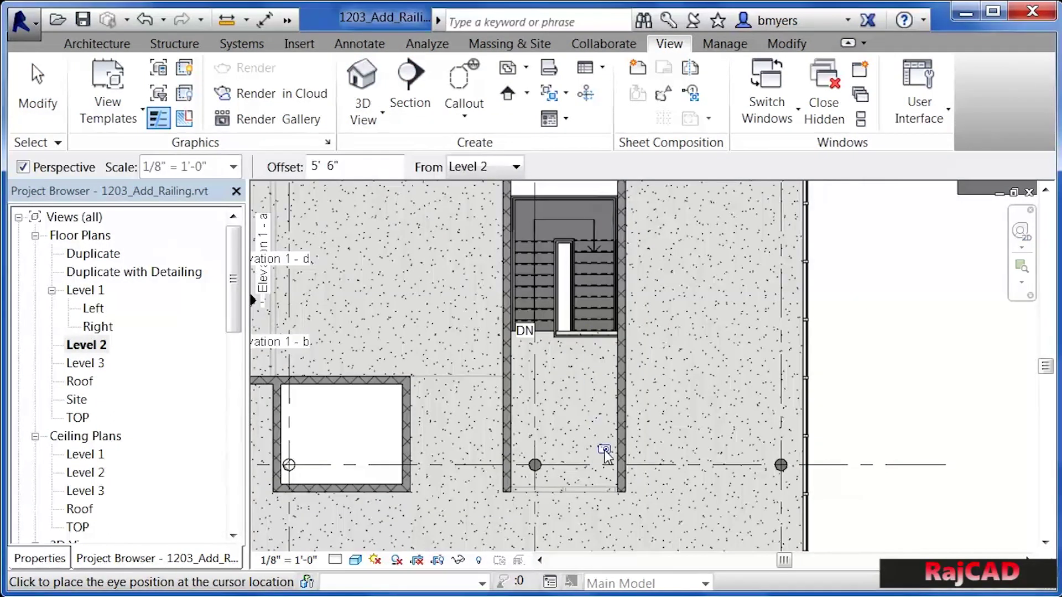
click(606, 454)
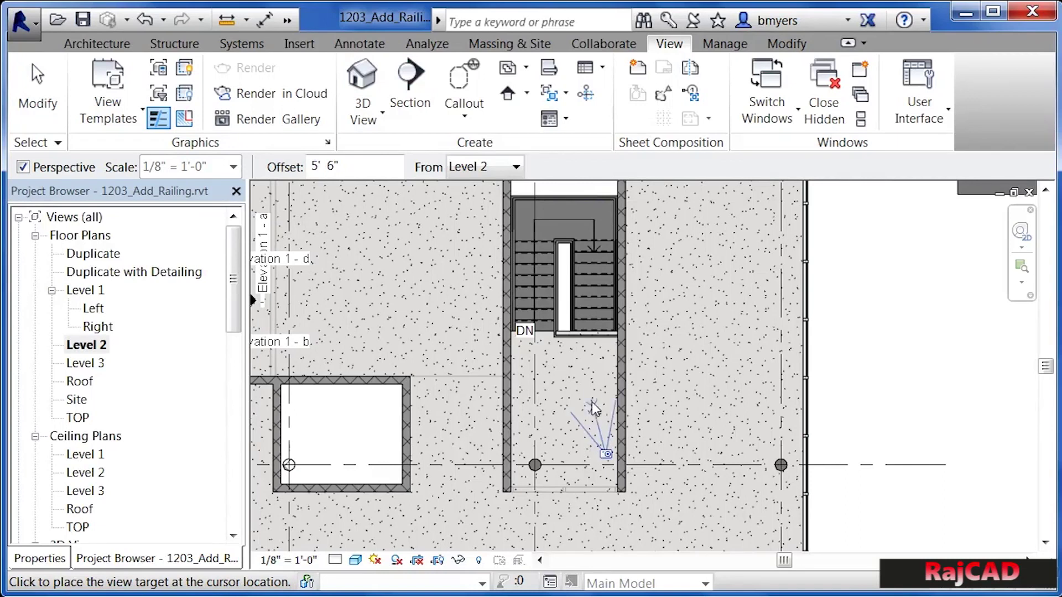
scroll(581, 546, down, 1)
scroll(580, 547, down, 1)
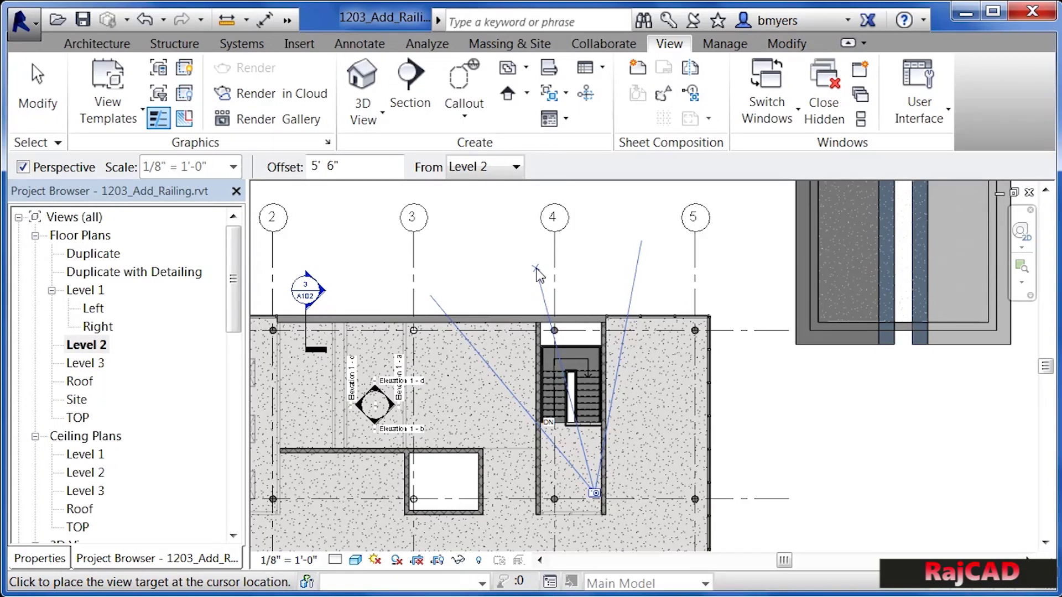
Step: Aim the camera at the stair, stretch its frame downward, and select the handrail
click(535, 269)
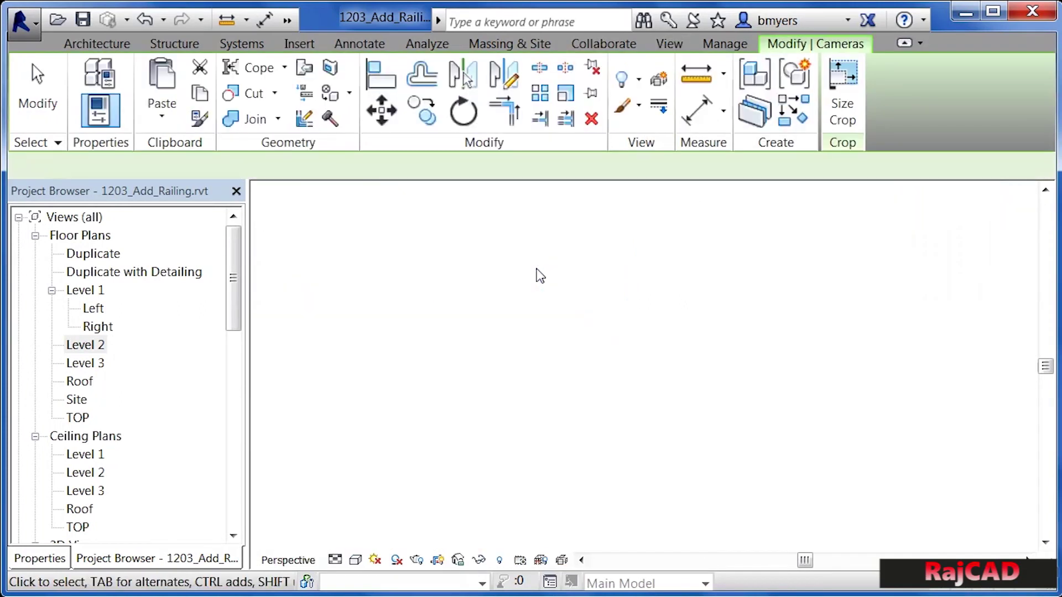
scroll(597, 520, down, 1)
scroll(608, 470, up, 1)
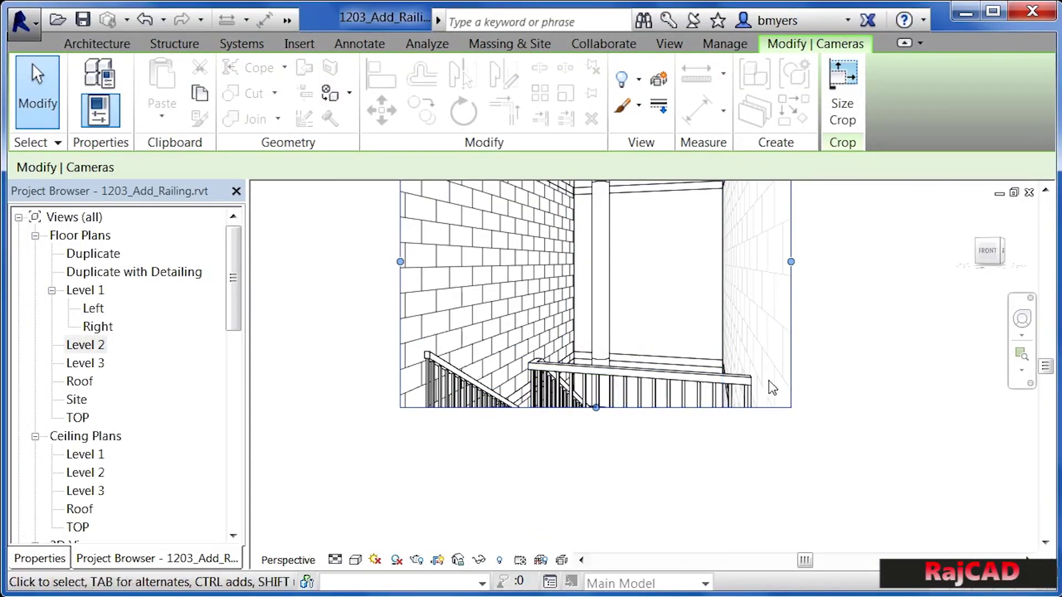
drag(596, 408, 595, 507)
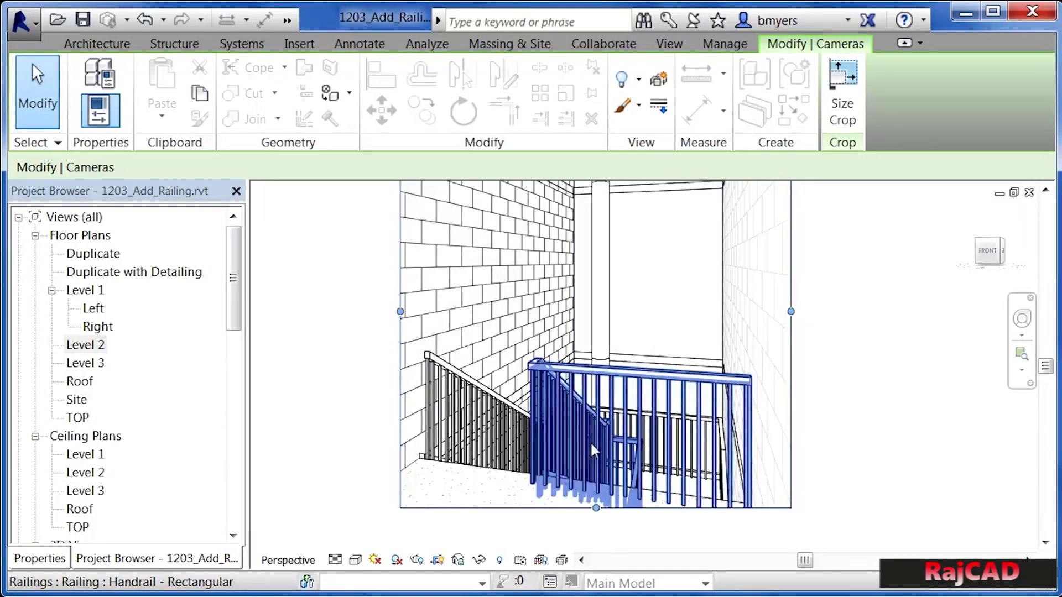
click(585, 382)
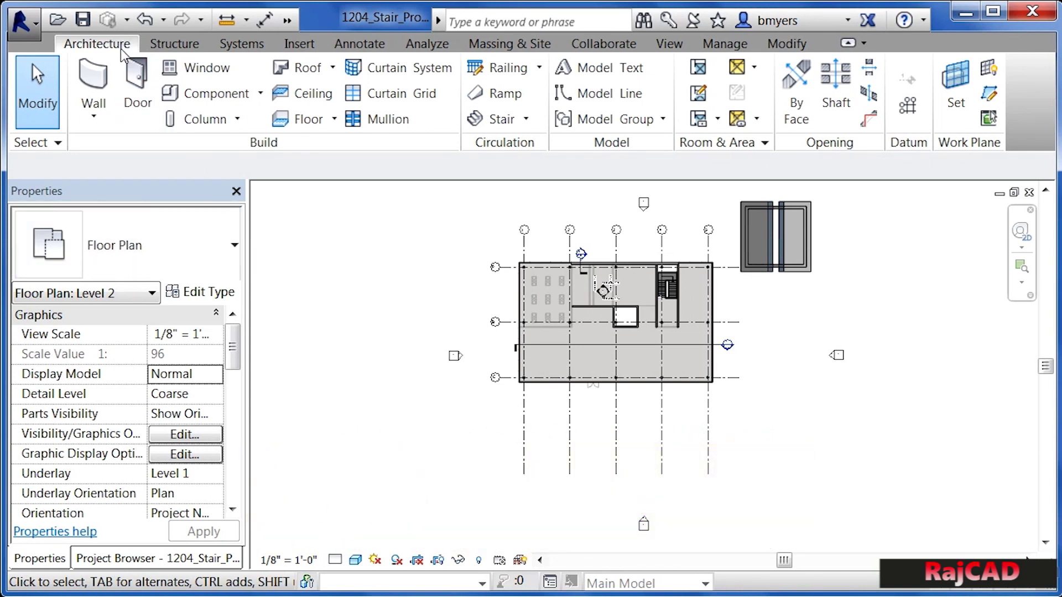
Step: Start a new Assembled Stair and open its 7" max riser 11" tread type properties
click(500, 122)
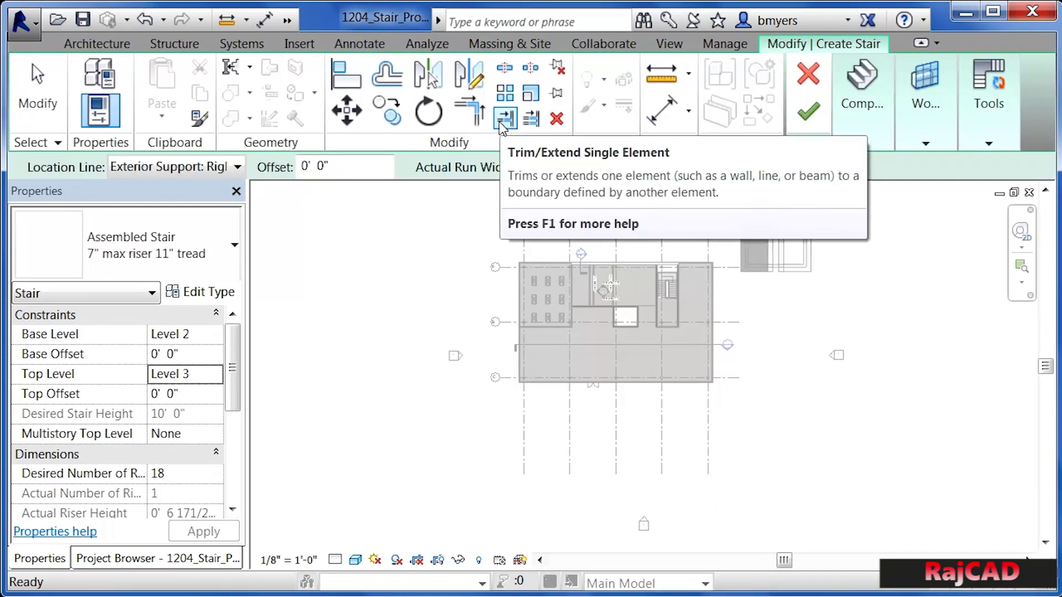
click(207, 267)
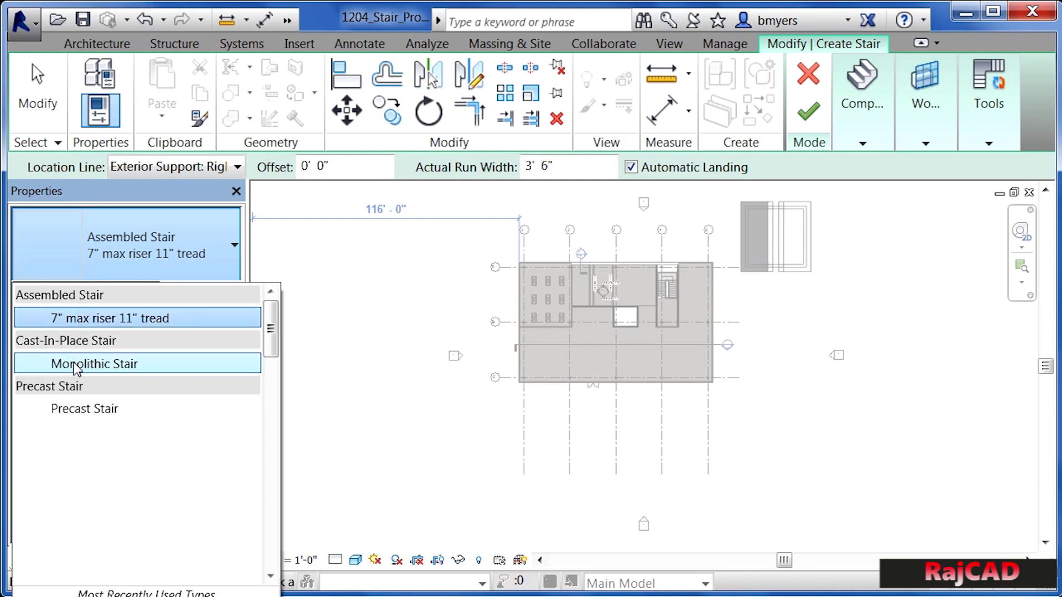
click(173, 198)
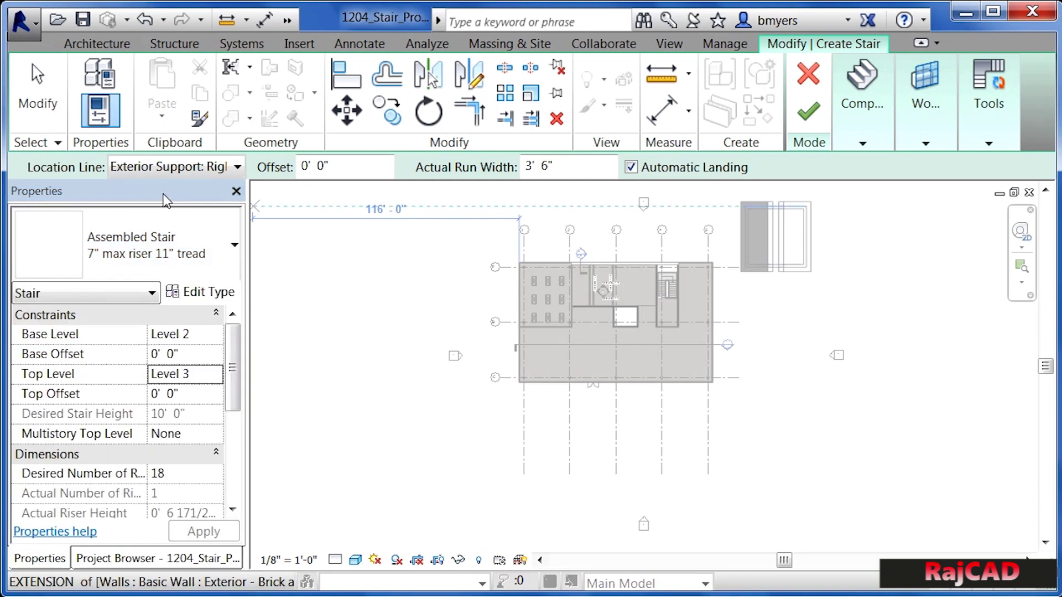
click(206, 294)
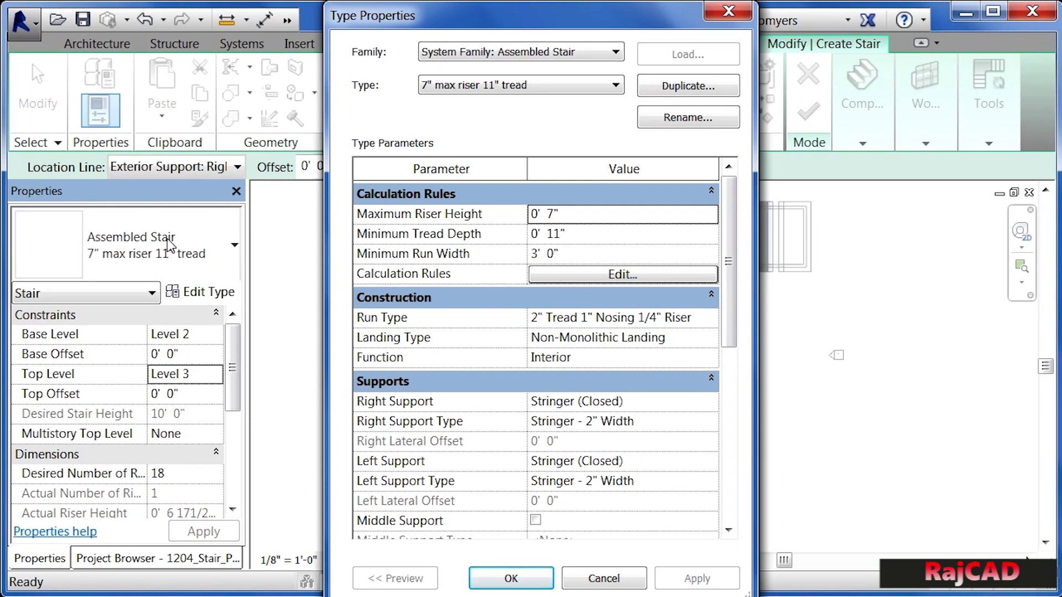
Step: Keep Stringer (Closed) as the right support and add a middle support
drag(729, 278, 735, 352)
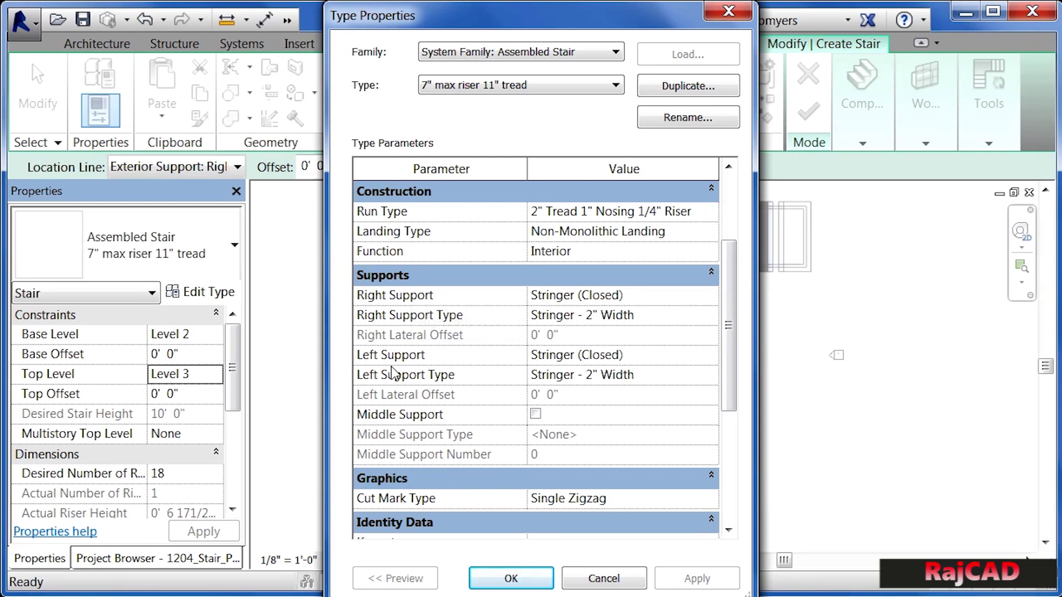
click(692, 298)
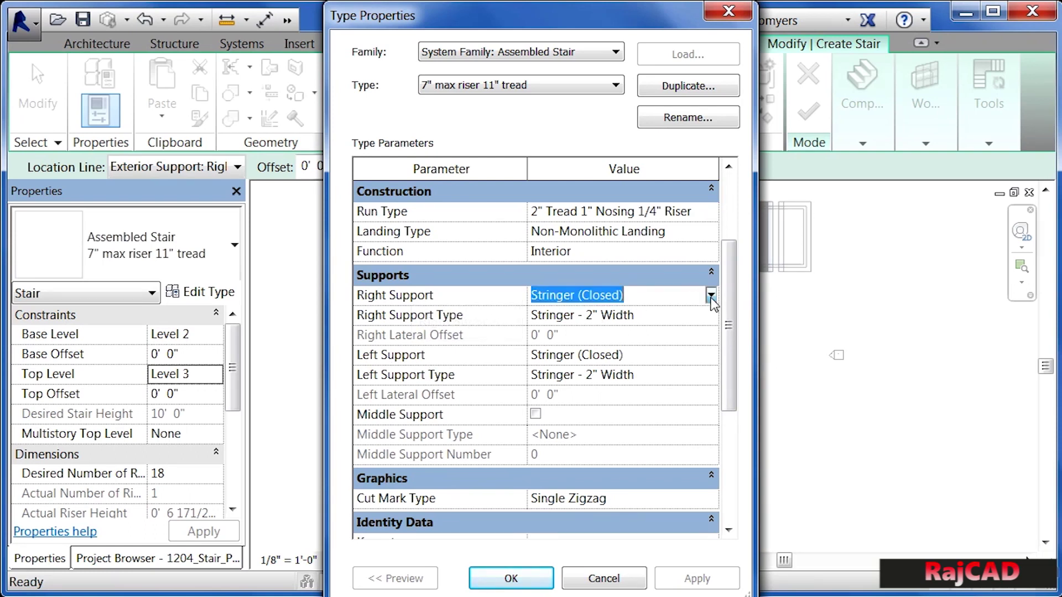
click(711, 296)
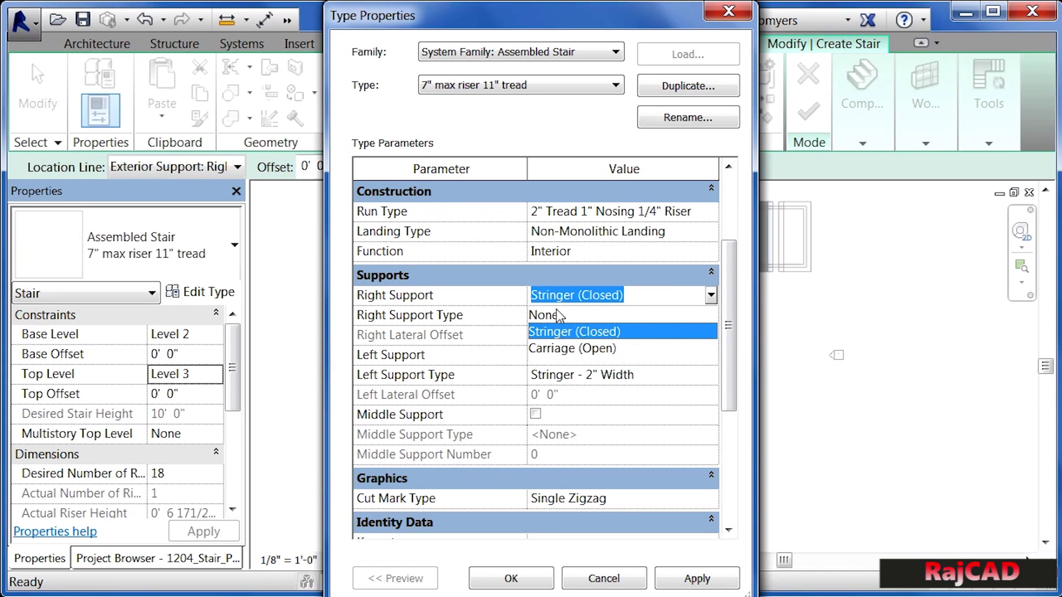
click(530, 278)
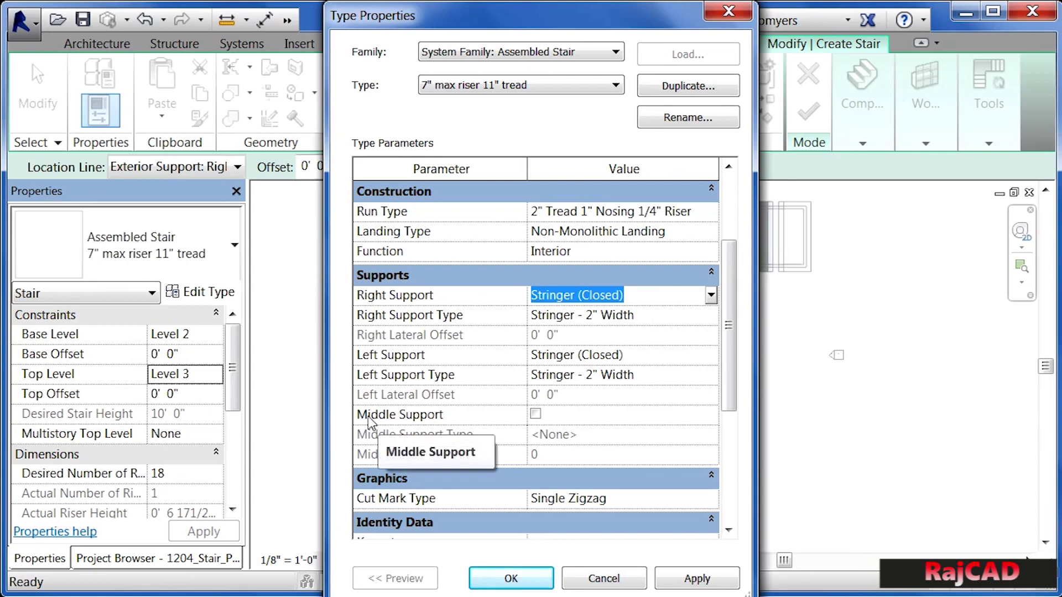
click(535, 414)
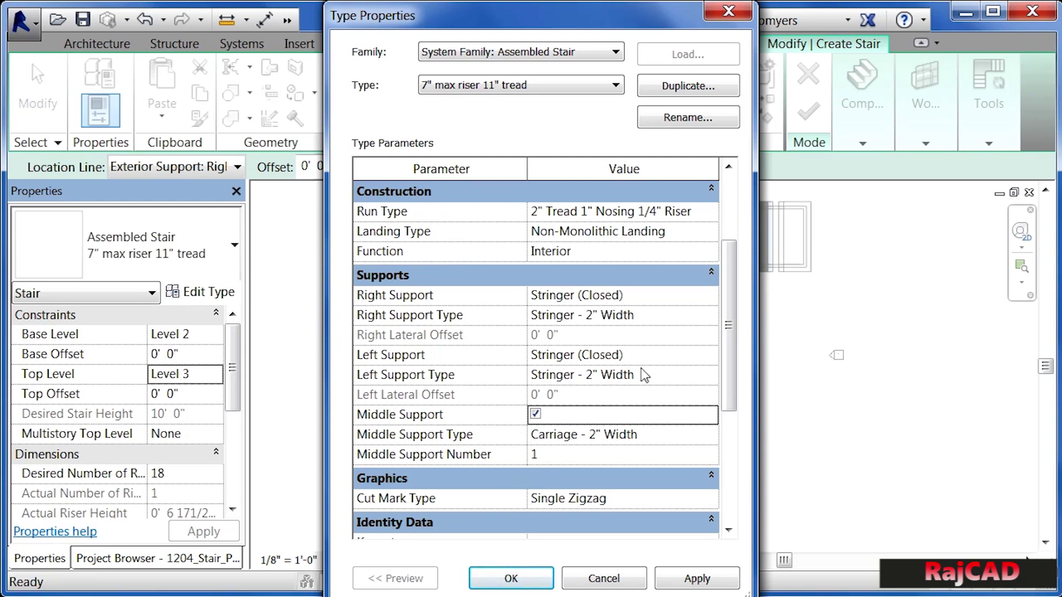
Step: Open the type properties of the 2" Tread 1" Nosing 1/4" Riser run type
drag(729, 331, 727, 420)
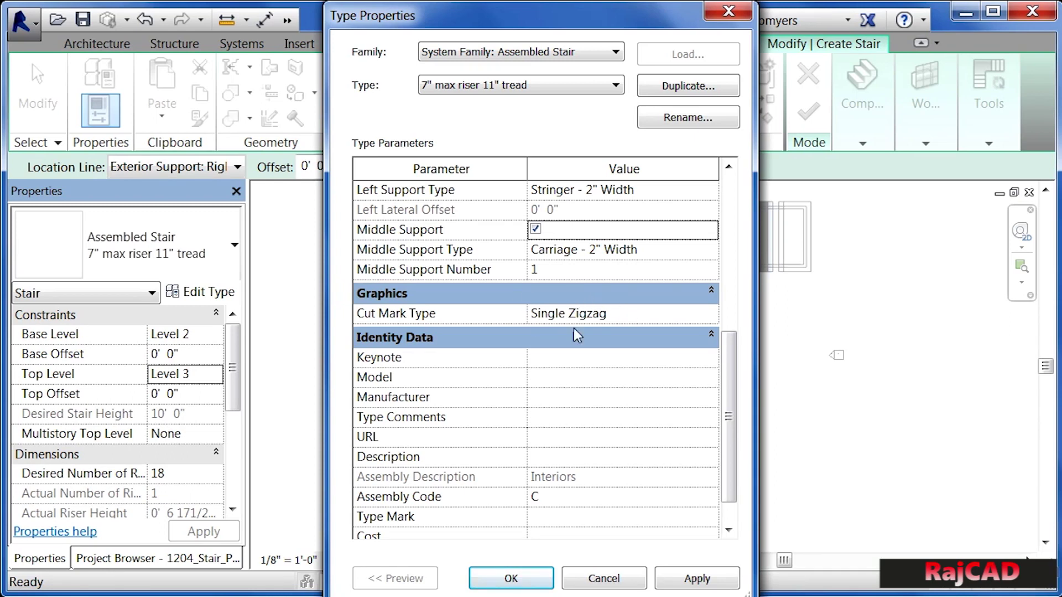
drag(728, 371, 725, 207)
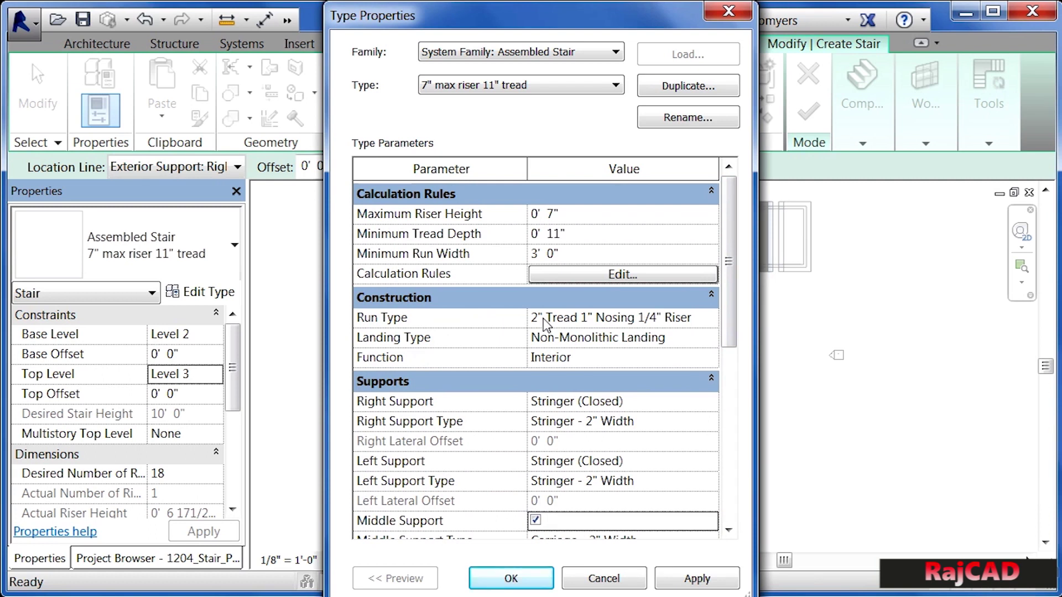
click(689, 317)
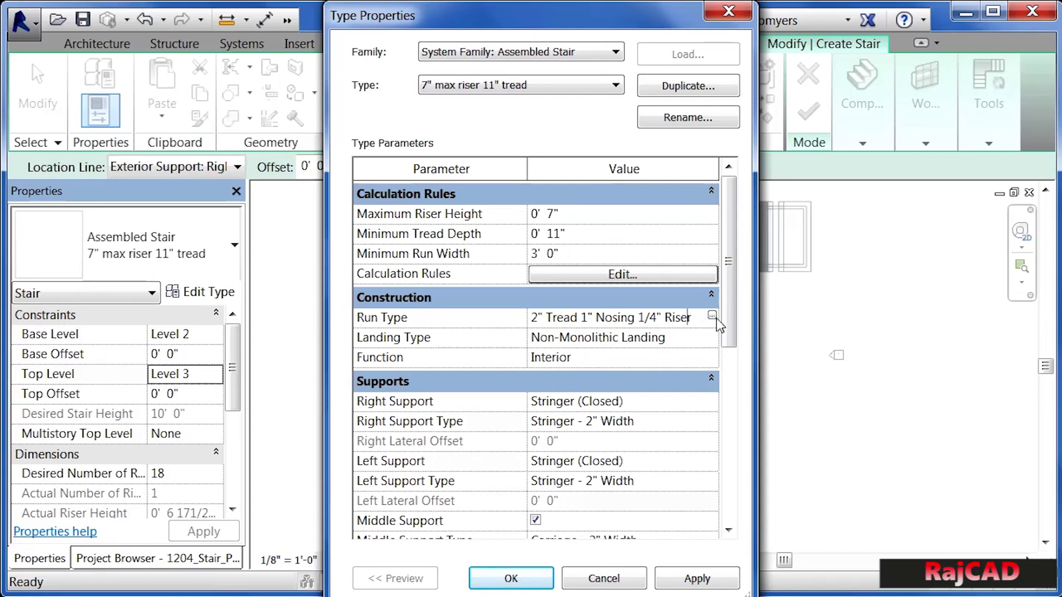
click(712, 316)
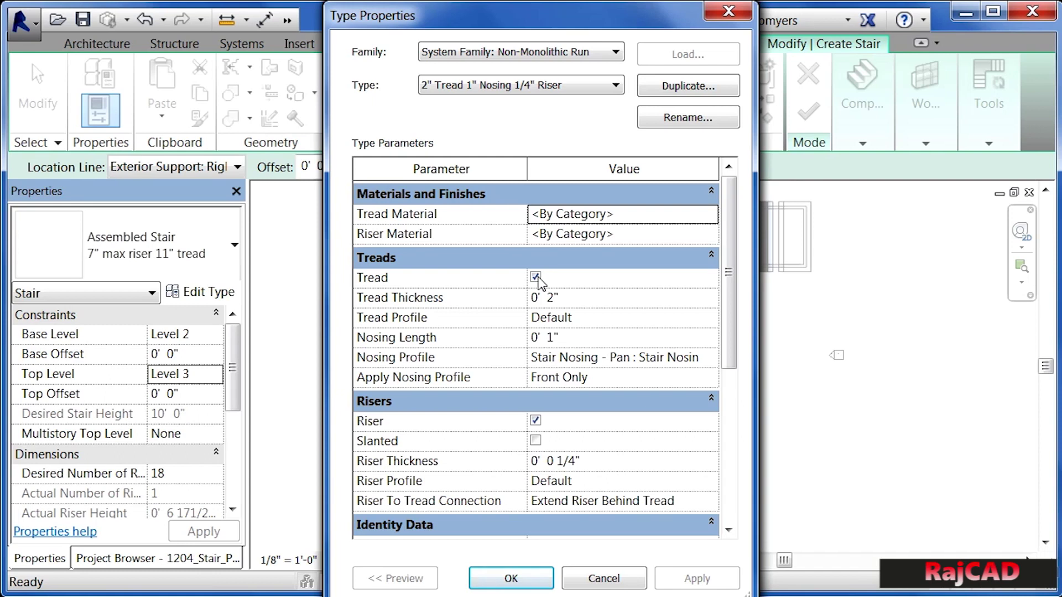
Step: Toggle the run type's Riser option off and back on, then confirm with OK
click(536, 421)
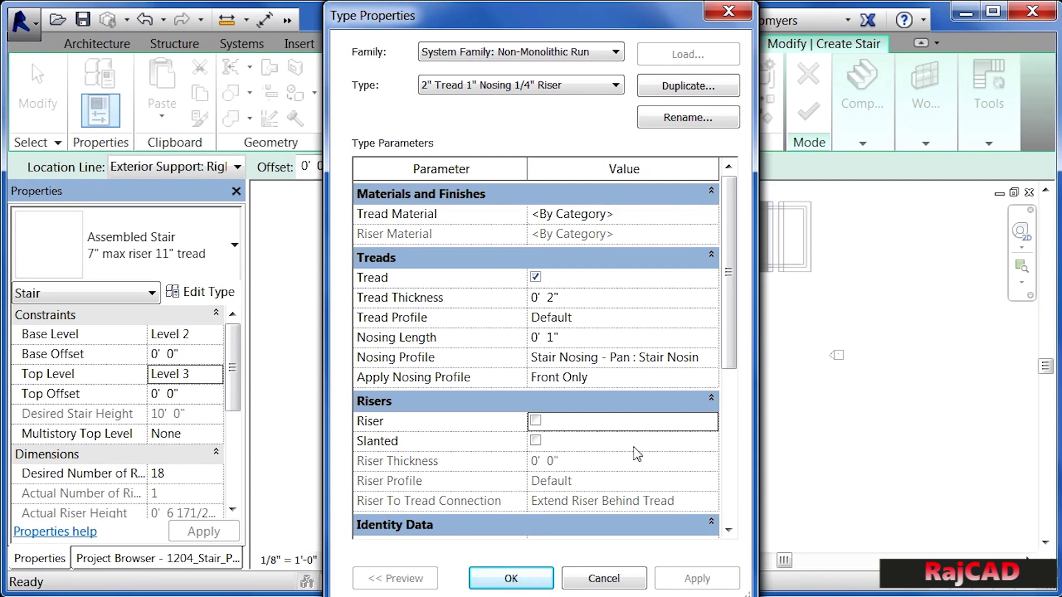
click(536, 422)
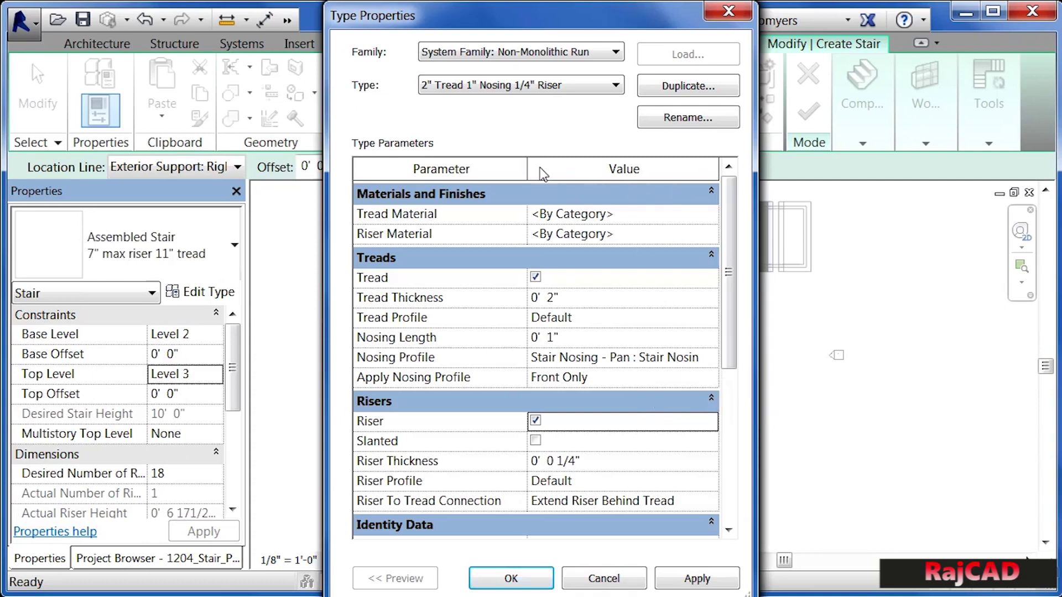
click(511, 579)
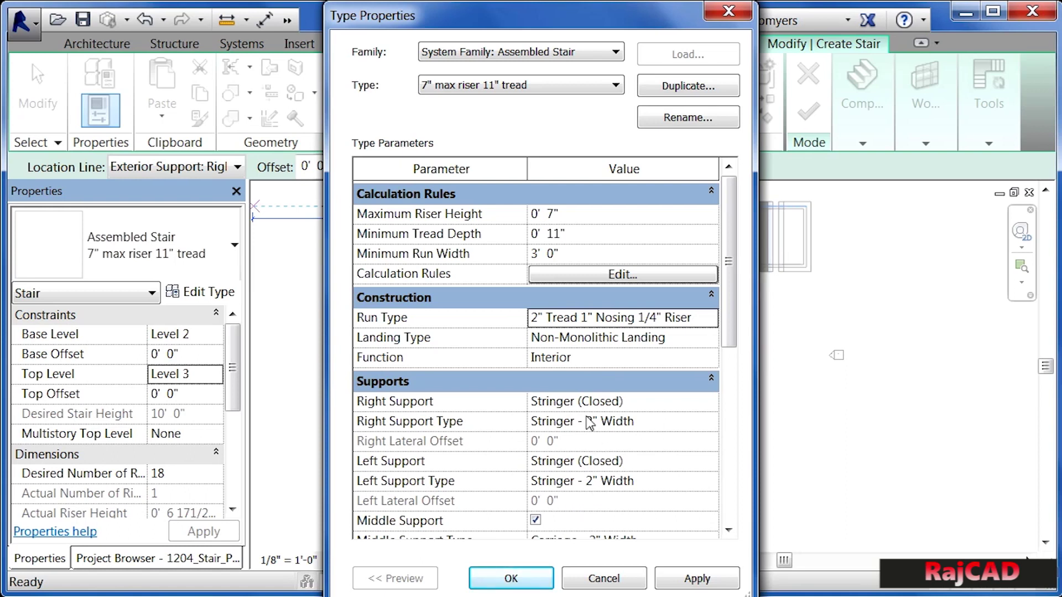
Step: Review the available stair families in the Family dropdown
click(565, 52)
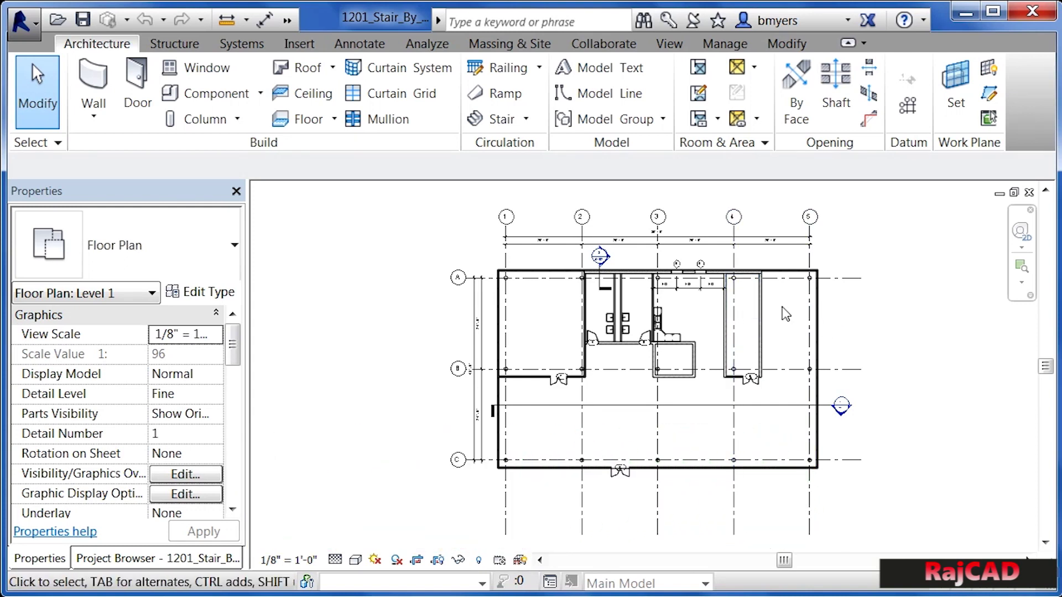
Step: Zoom into the stair room and start a stair of type 7" max riser 11" tread
scroll(796, 307, up, 5)
scroll(800, 309, up, 2)
middle_drag(798, 312, 729, 319)
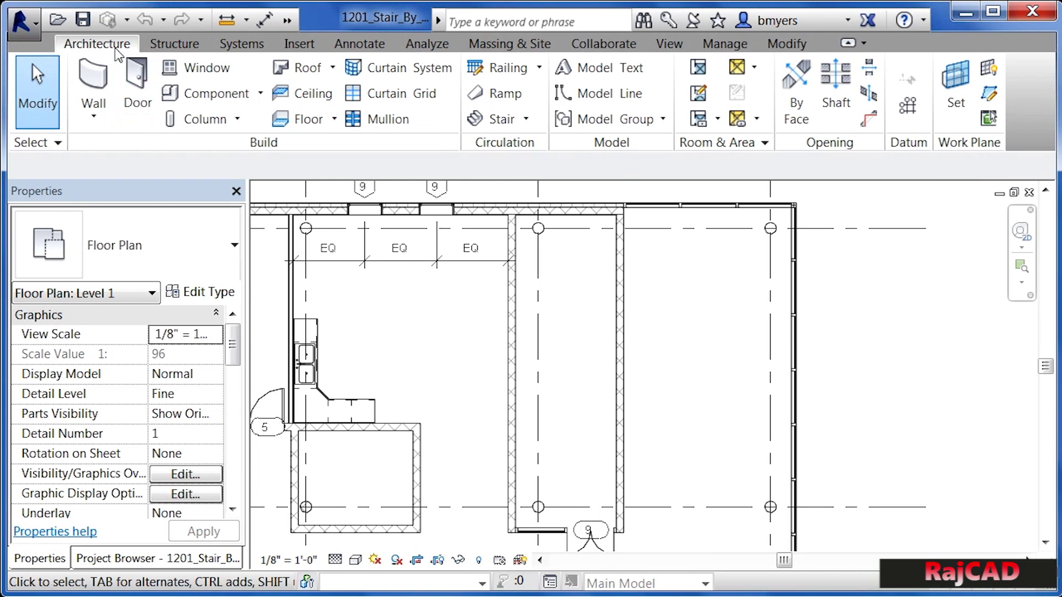
click(496, 122)
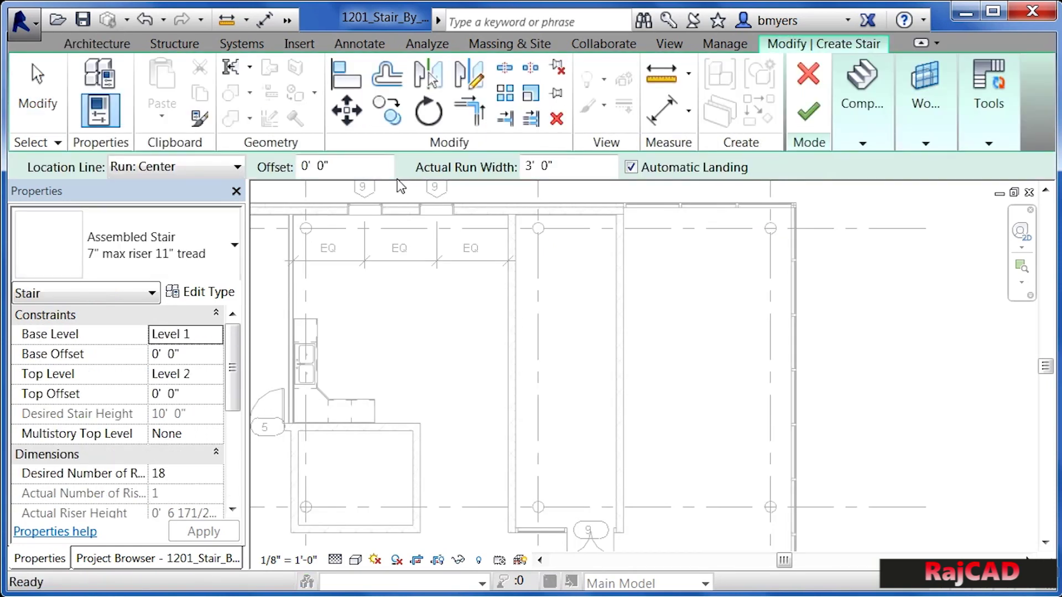
click(150, 263)
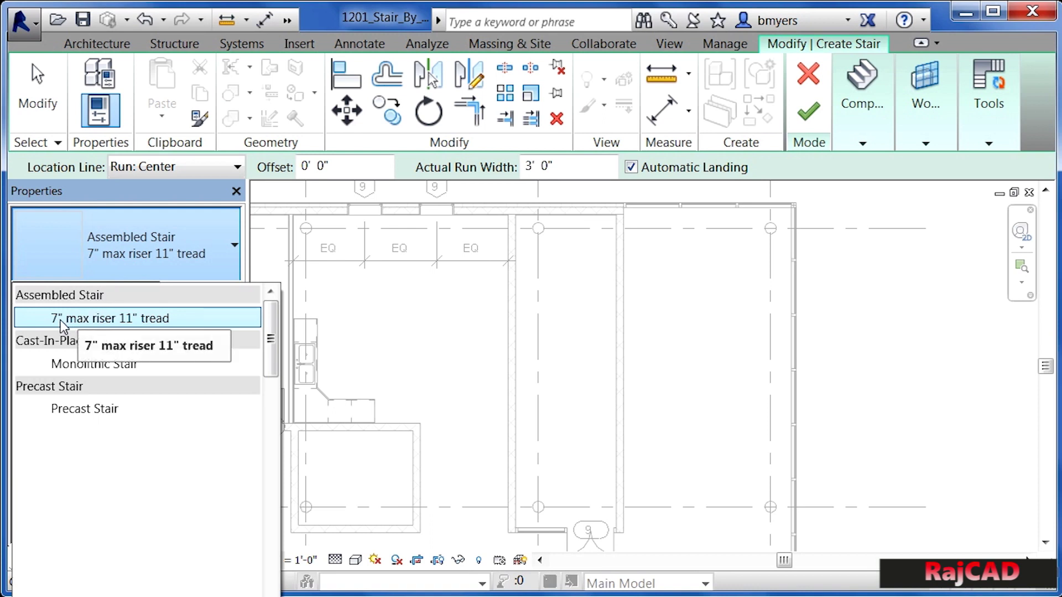
click(147, 319)
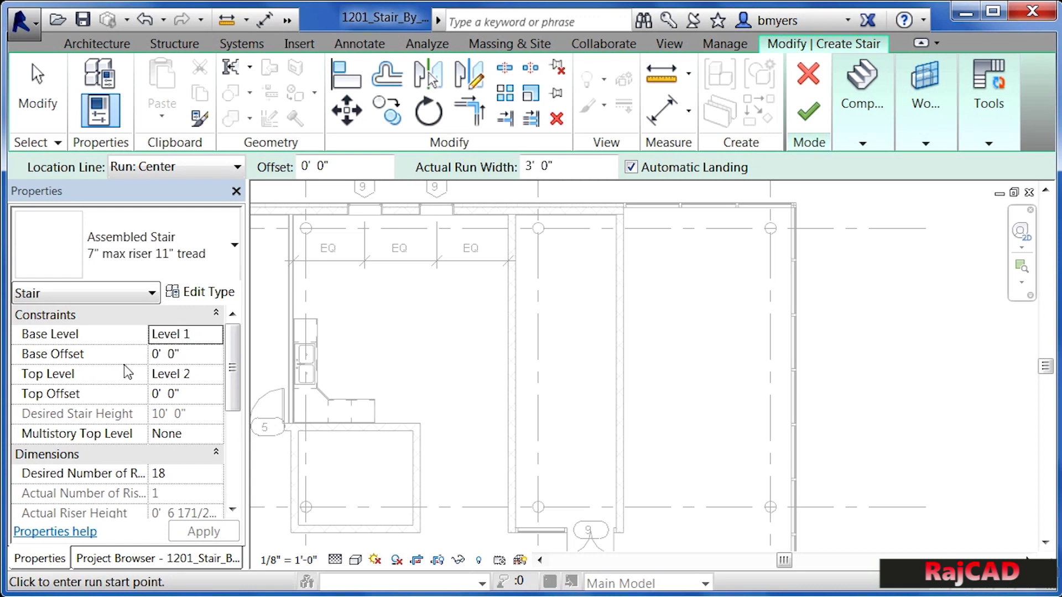
Step: Set the stair's Top Level to Level 2
click(211, 375)
click(216, 374)
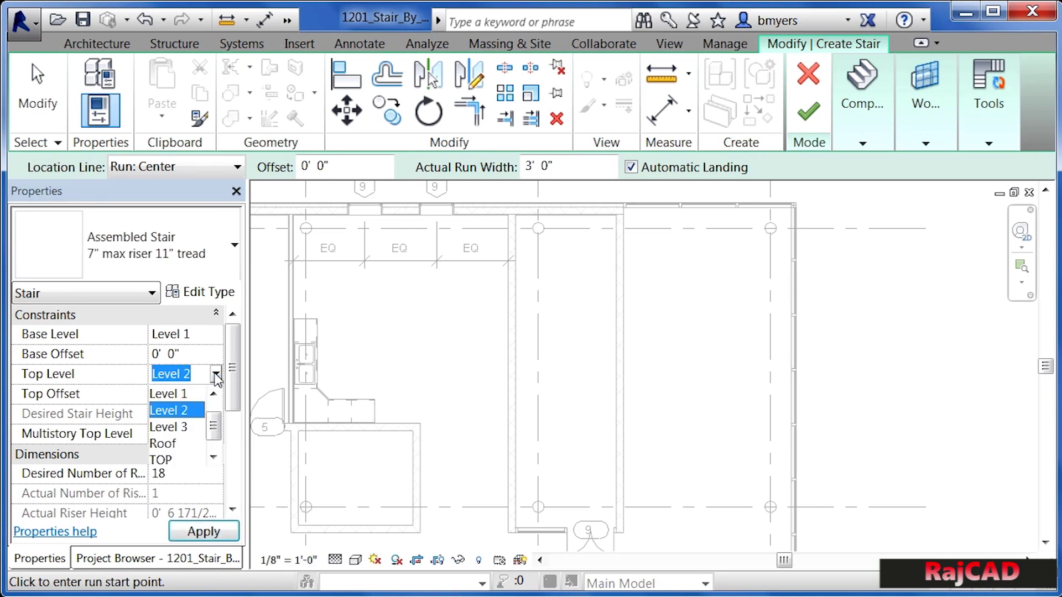
click(185, 412)
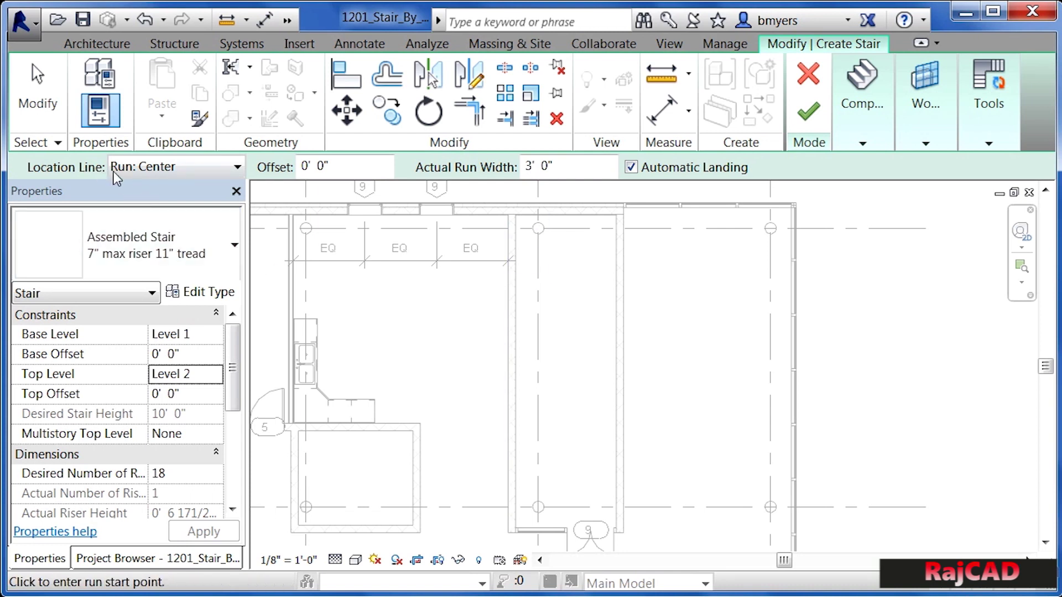
Step: Set the location line to Exterior Support: Right and the actual run width to 3' 6"
click(204, 168)
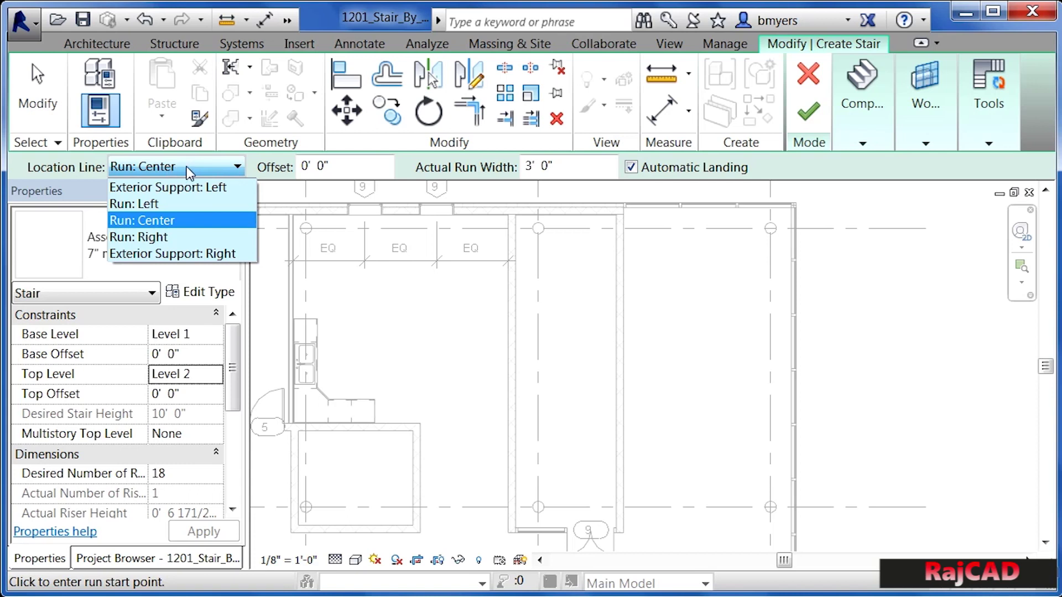
click(196, 257)
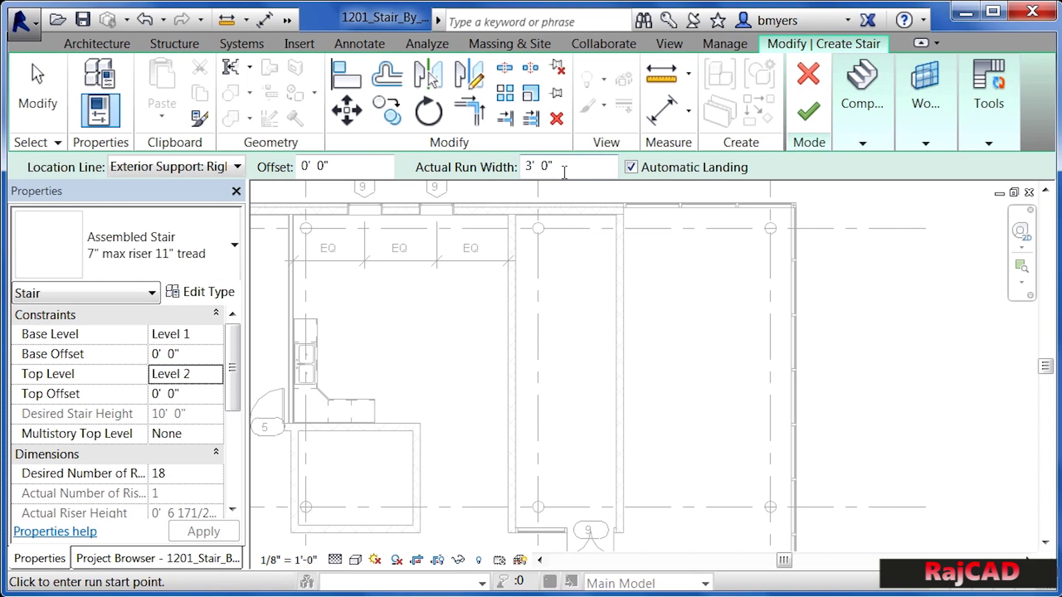
drag(576, 165, 512, 169)
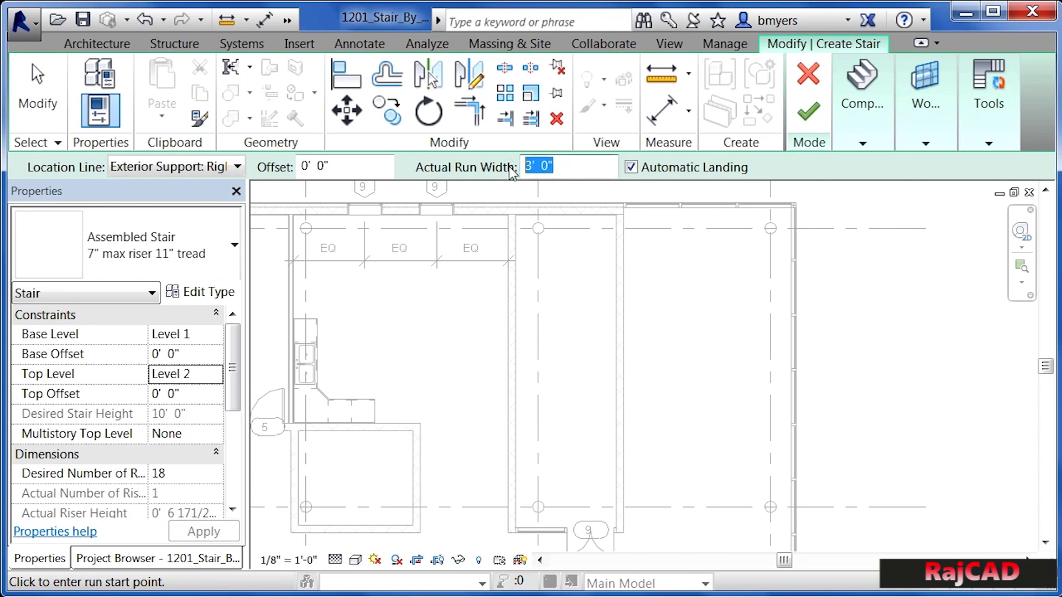
text(3'6)
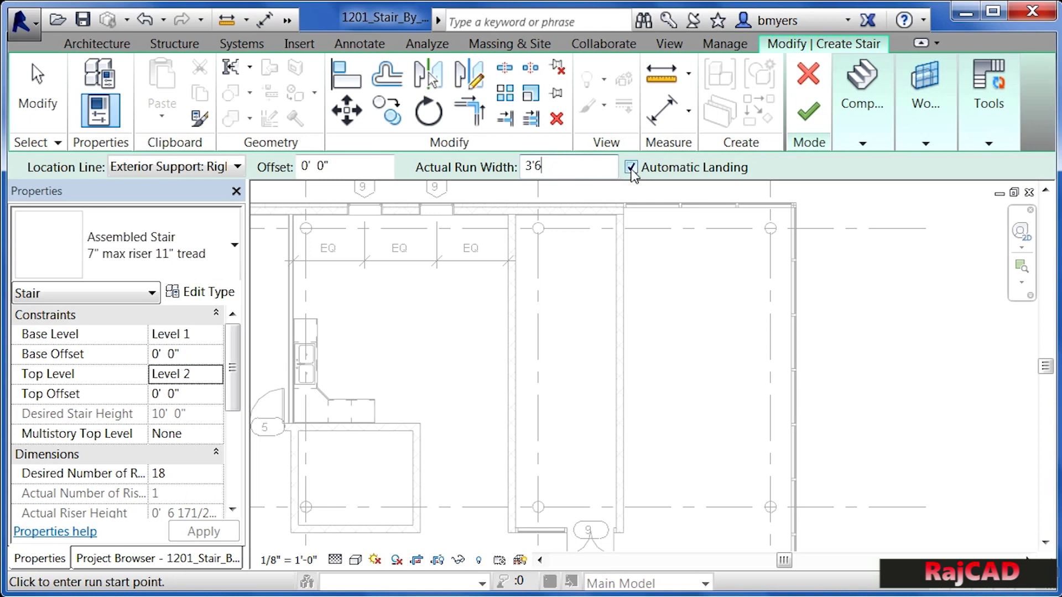
click(864, 143)
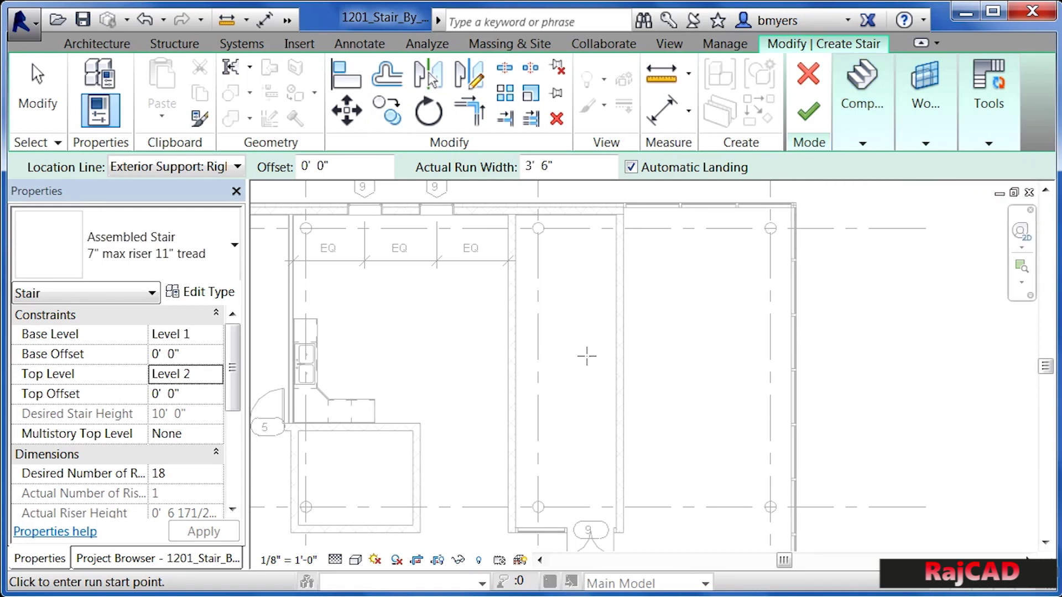
Step: Sketch two side-by-side 9-riser runs along the wall, joined by a landing
click(614, 381)
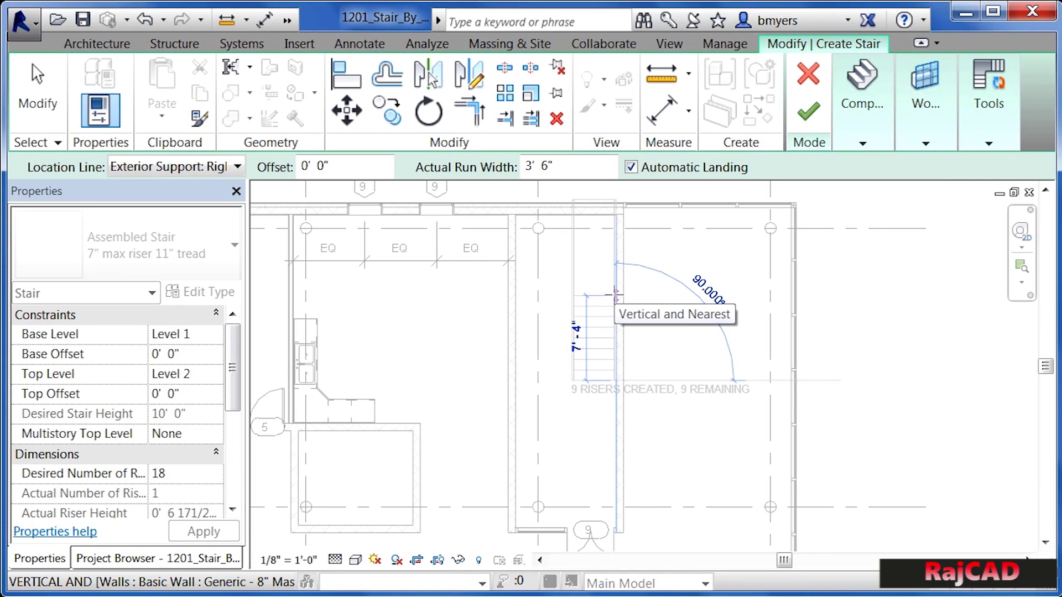
click(615, 294)
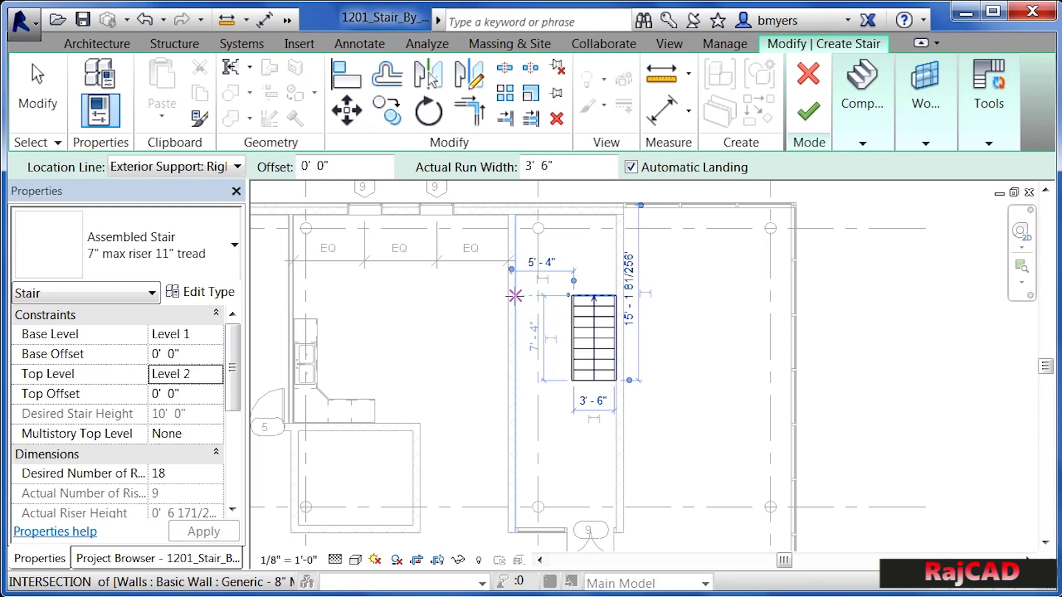
click(514, 296)
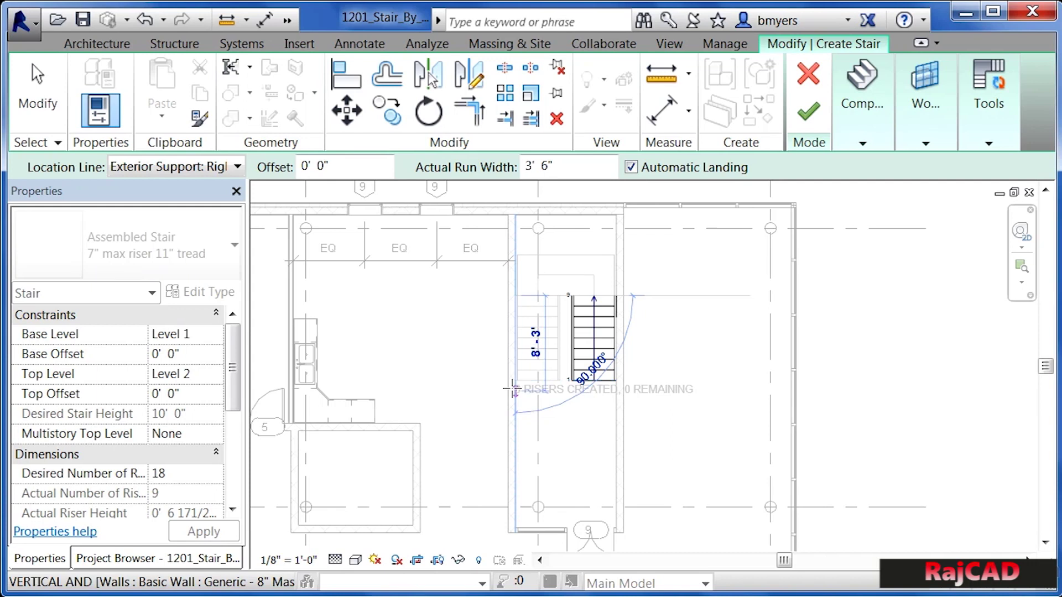
click(514, 453)
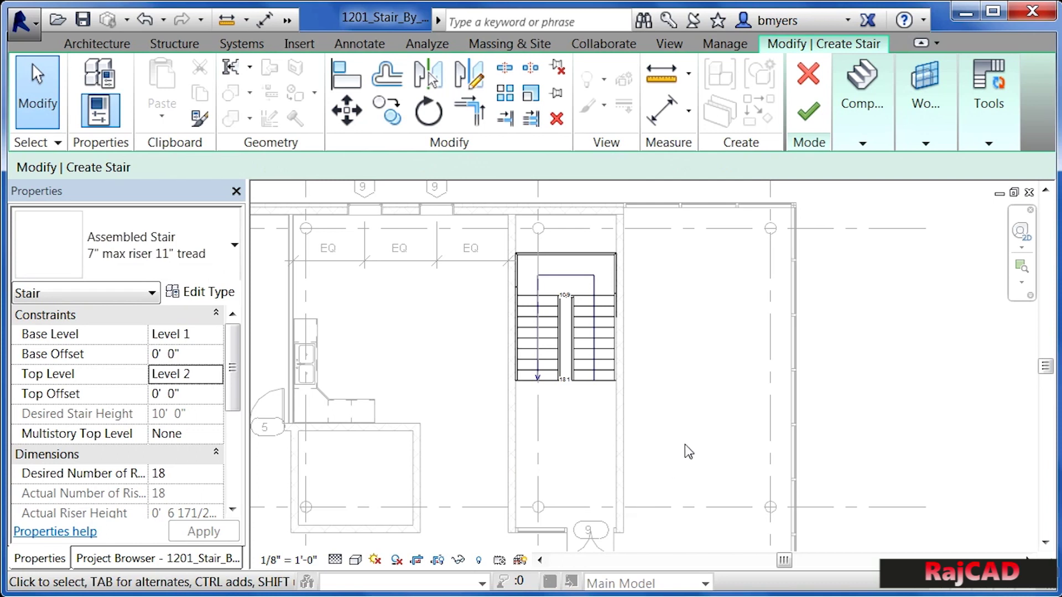
Step: Finish the stair and place a camera at the room's bottom aimed up the stairs
click(808, 113)
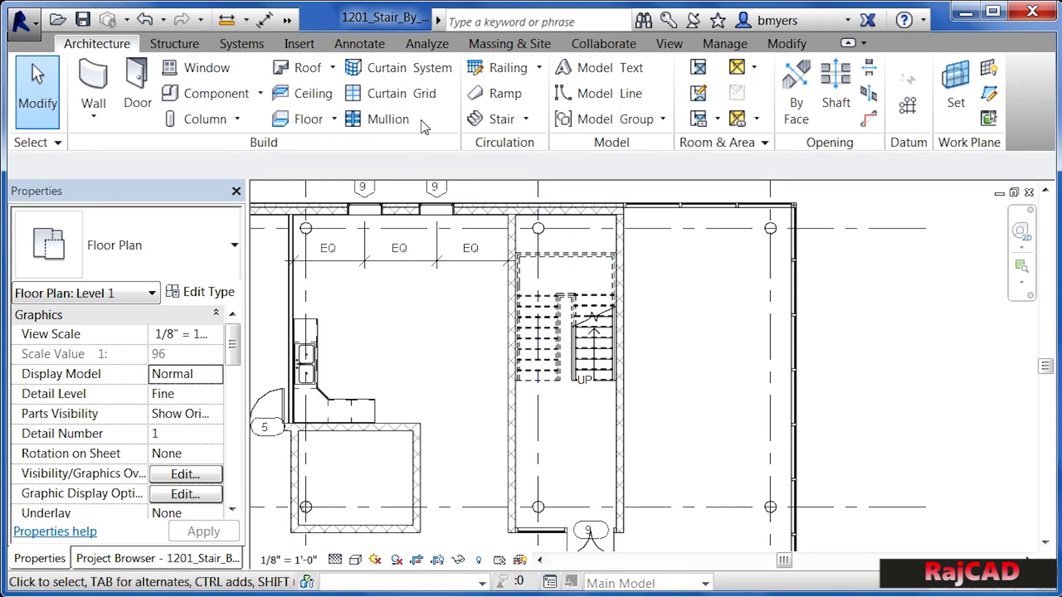
click(669, 49)
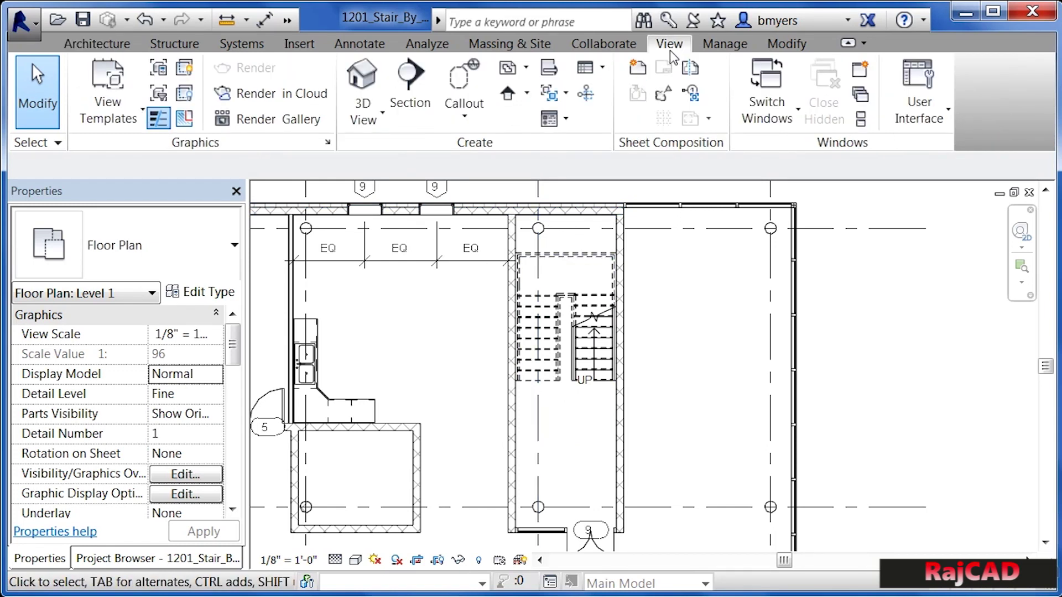
click(370, 124)
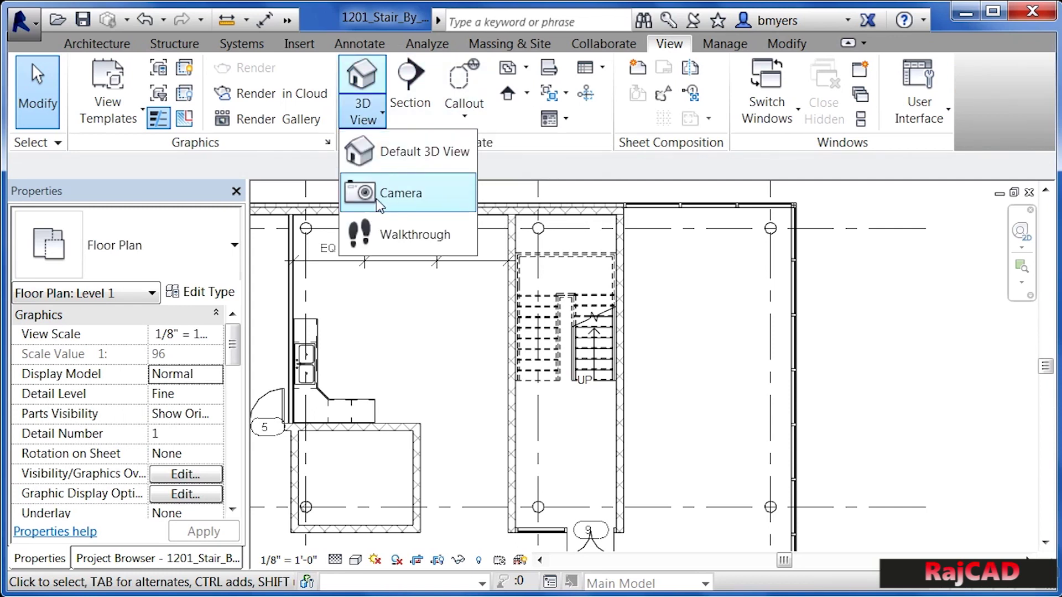
click(398, 193)
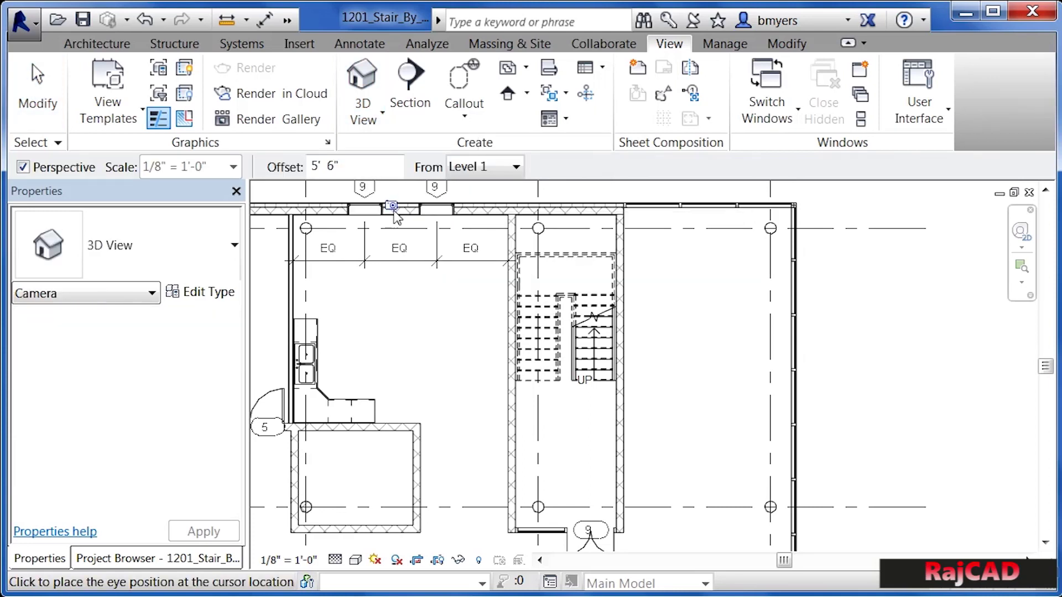
click(596, 493)
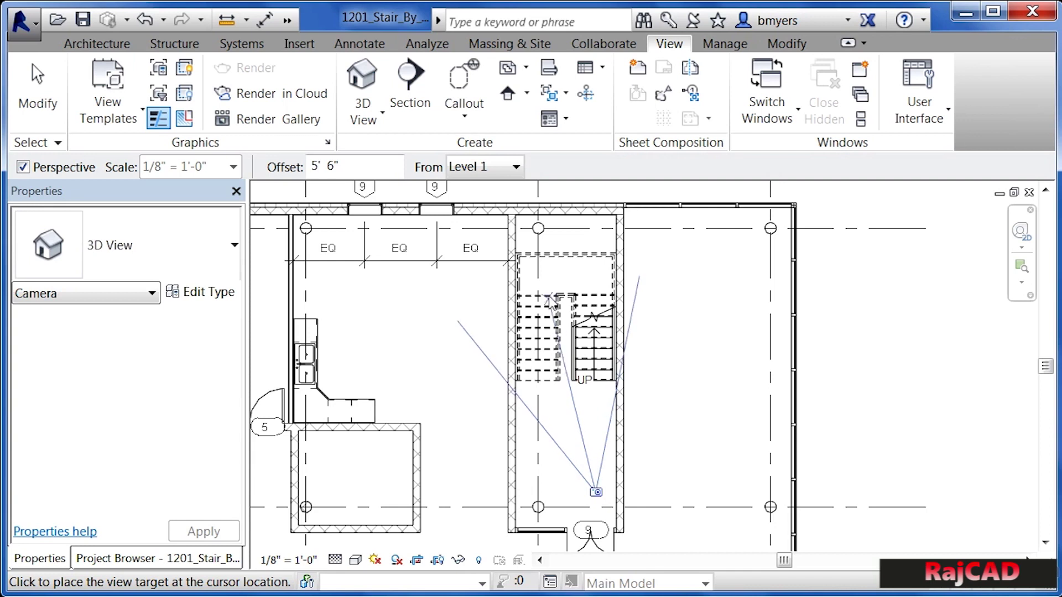
click(536, 220)
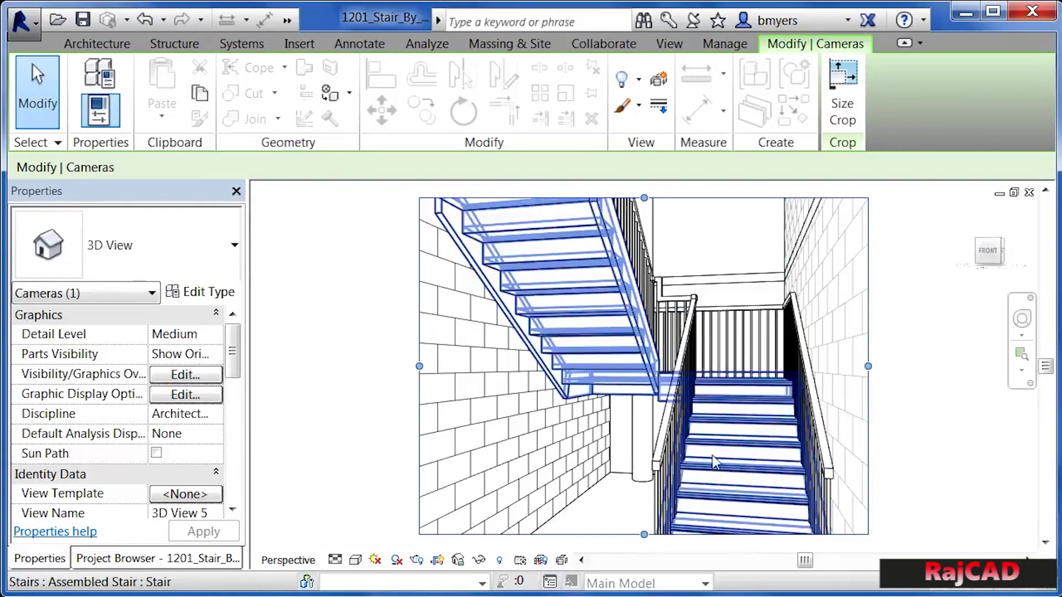
Step: Stretch the camera crop region down, left and right, then pull its top edge lower
scroll(603, 450, down, 2)
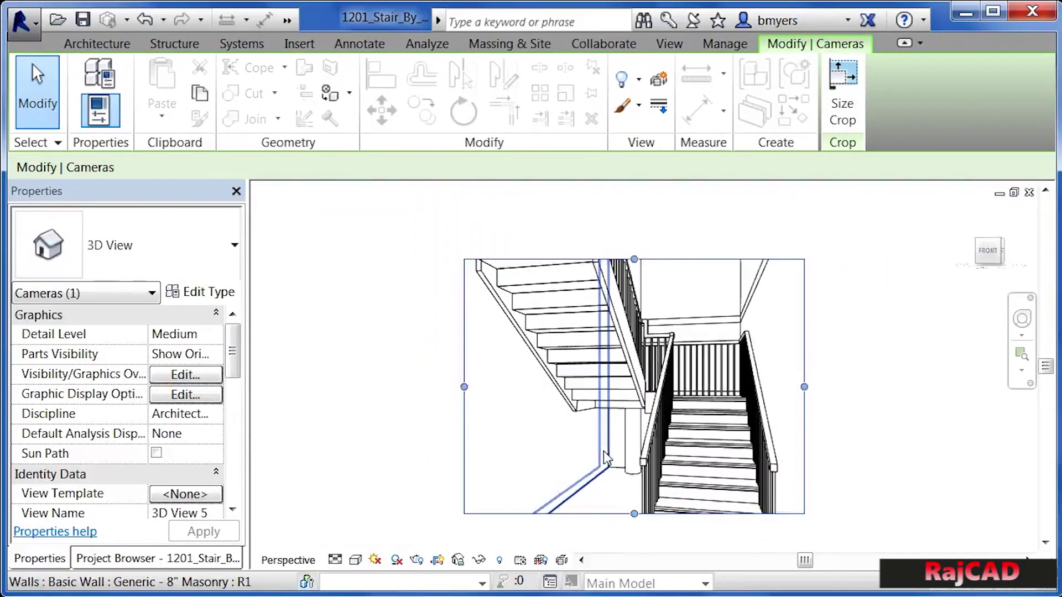
scroll(603, 450, down, 1)
drag(630, 503, 629, 532)
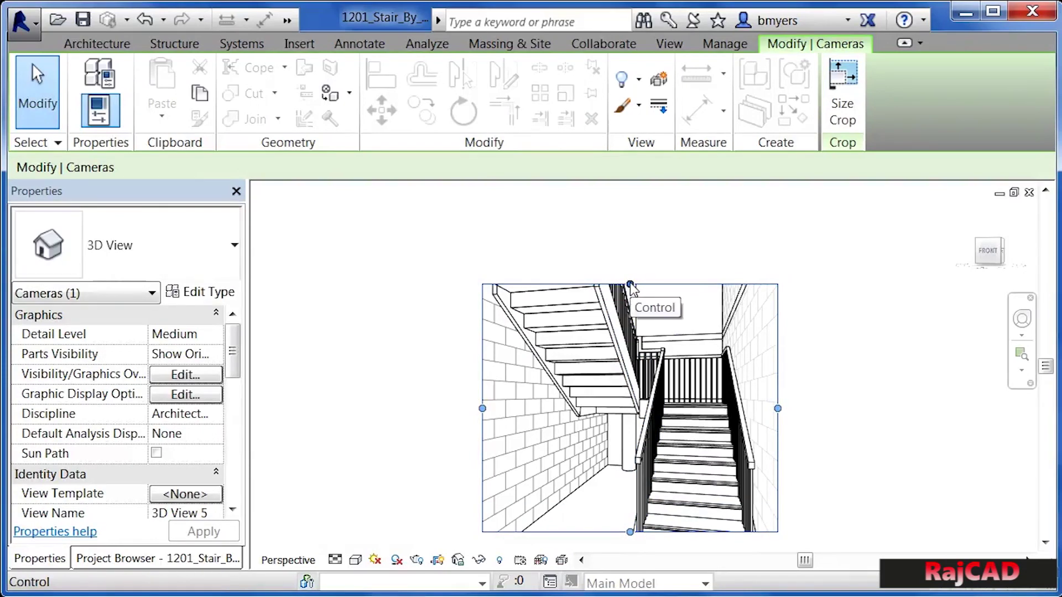
drag(631, 285, 632, 234)
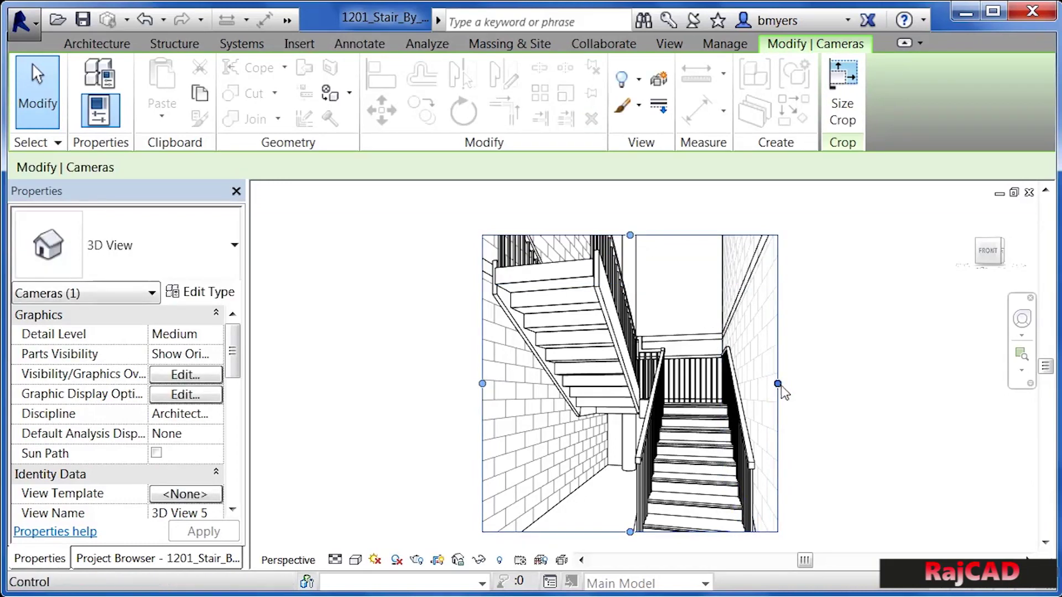
drag(778, 383, 793, 384)
drag(482, 383, 470, 384)
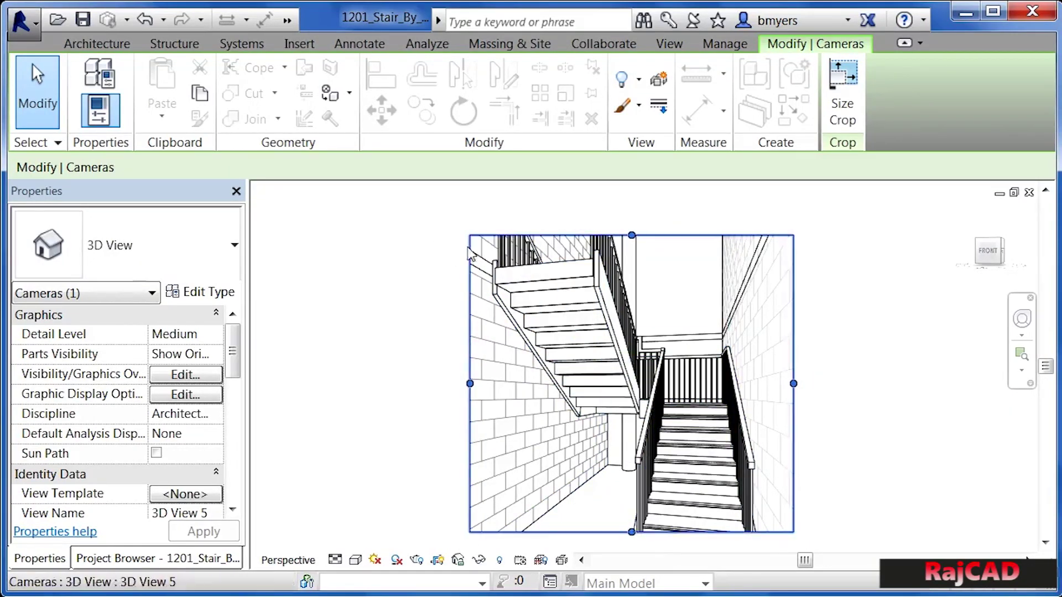
drag(631, 235, 625, 273)
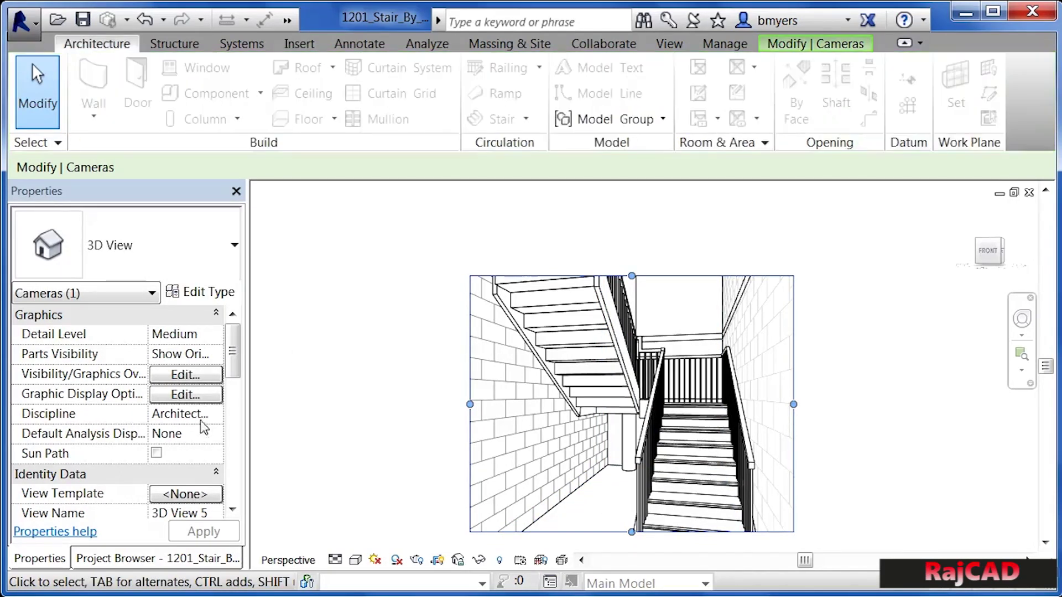
Step: Open the Level 1 plan and begin a new stair run from the corner
click(183, 559)
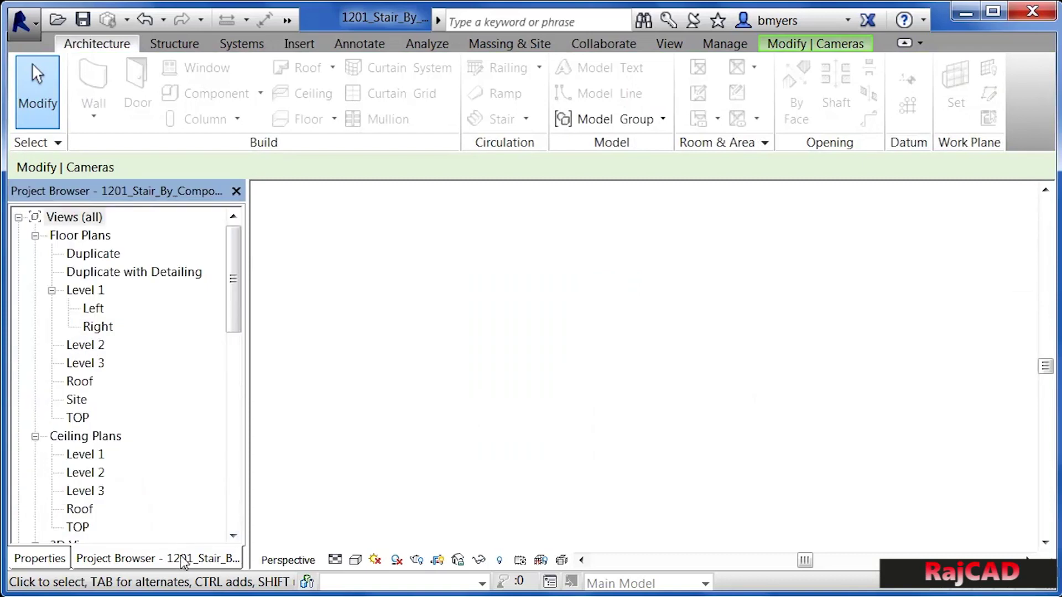
double_click(95, 292)
click(104, 45)
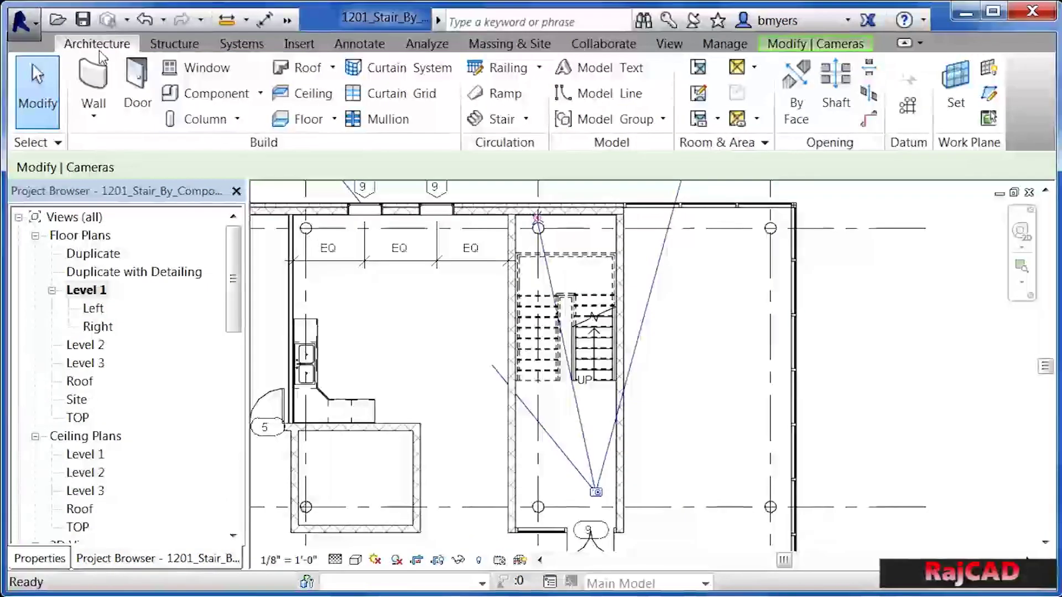
click(510, 118)
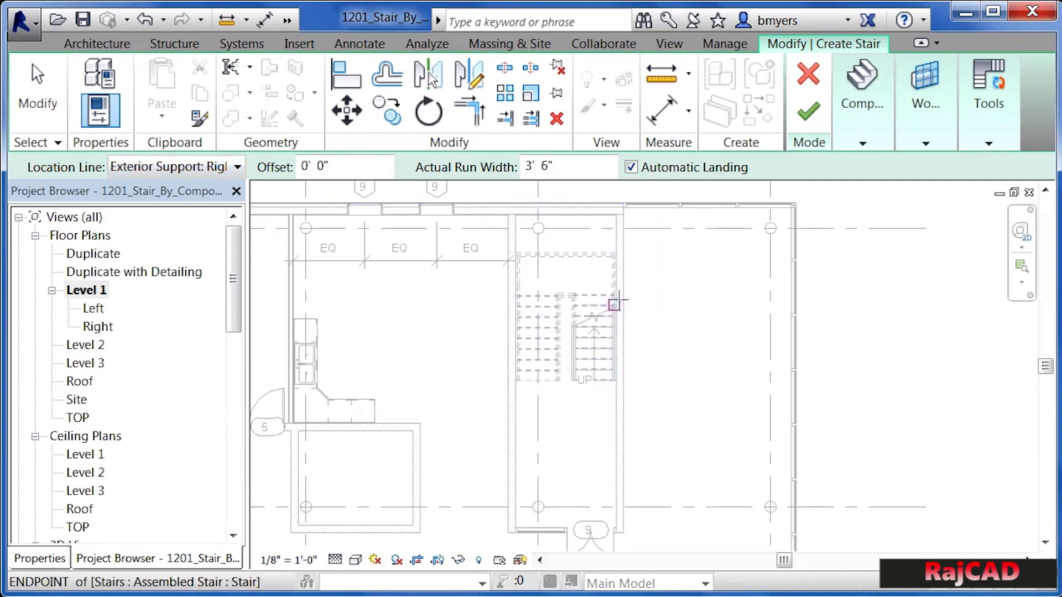
click(515, 252)
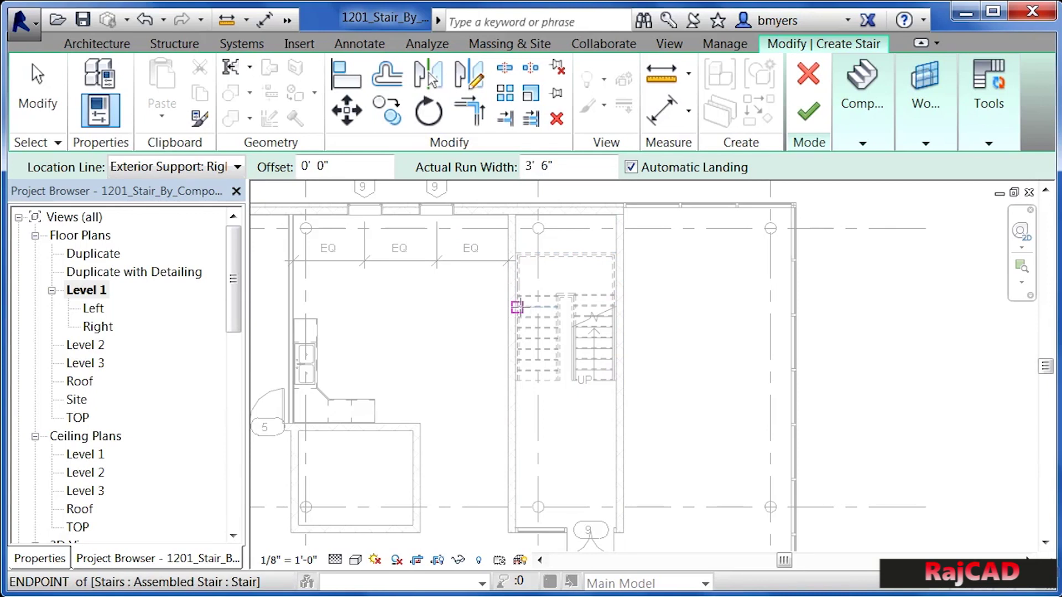
click(515, 380)
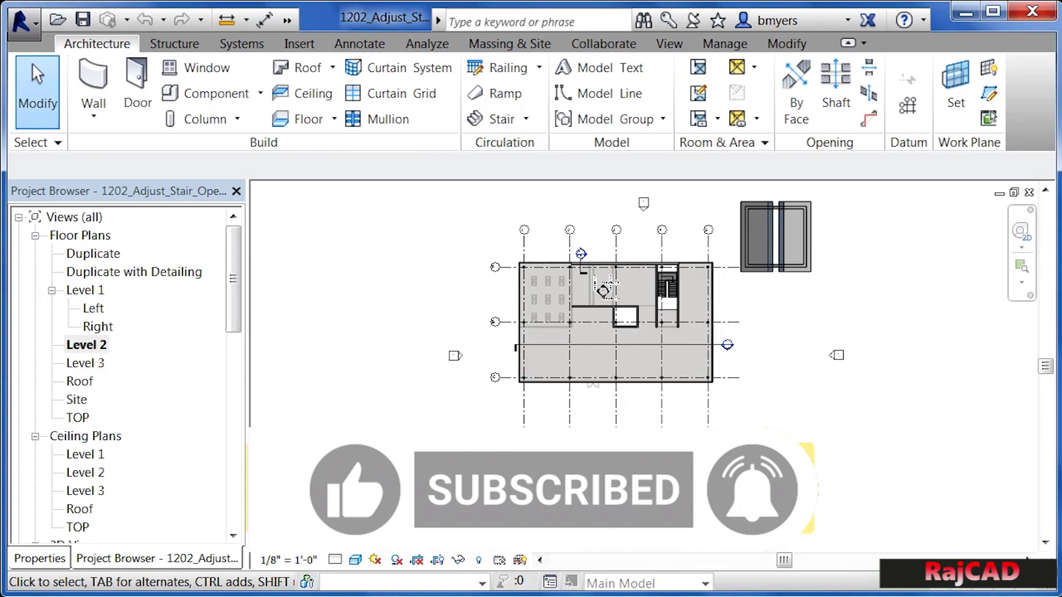
Step: Zoom and pan the Level 2 plan to center the stairwell and its shaft opening
scroll(682, 277, up, 3)
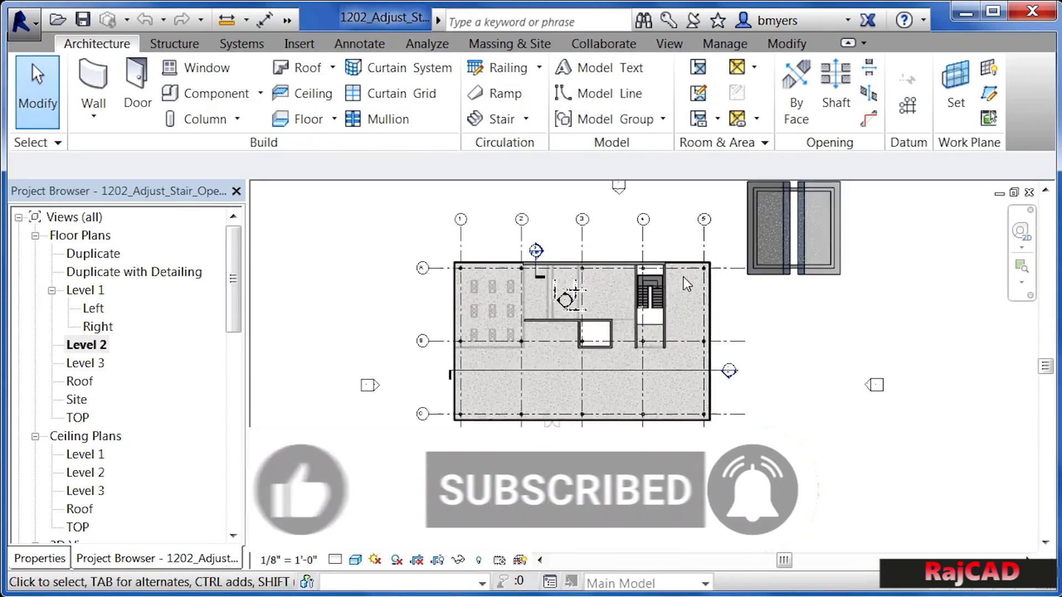
scroll(682, 276, up, 4)
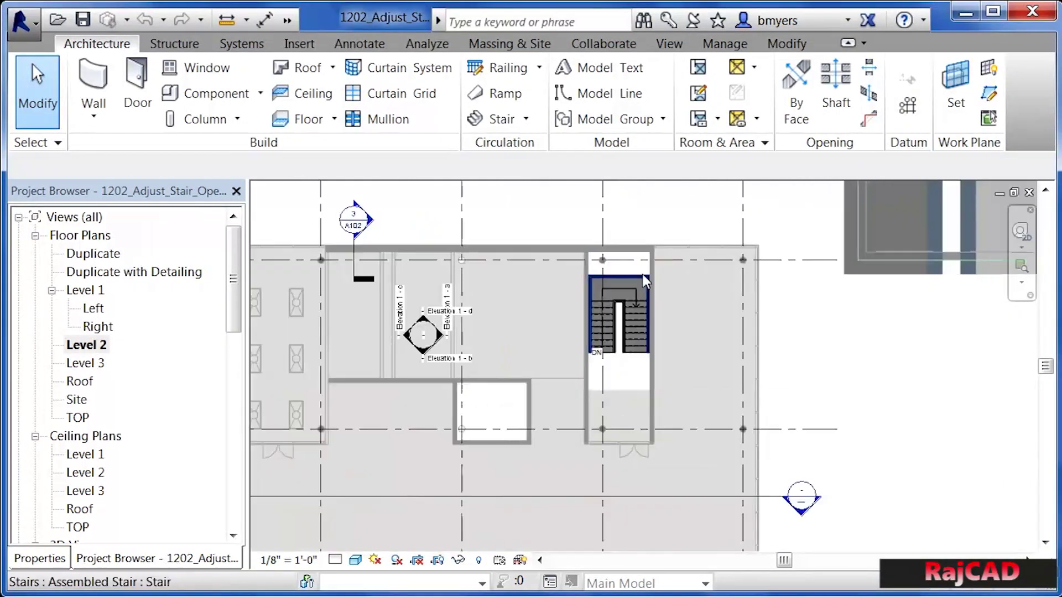
scroll(671, 305, up, 2)
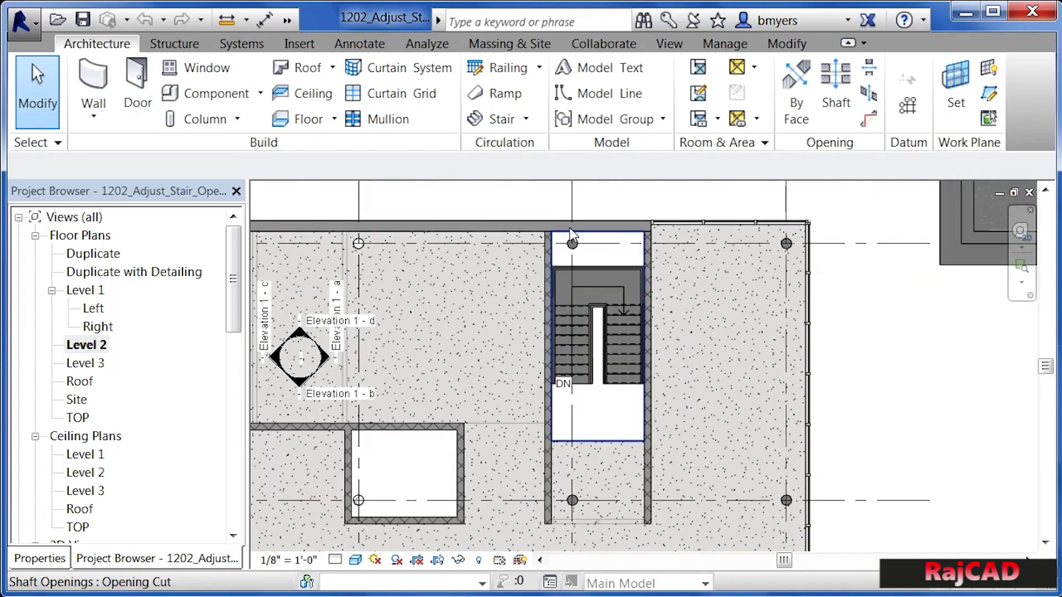
scroll(609, 247, up, 1)
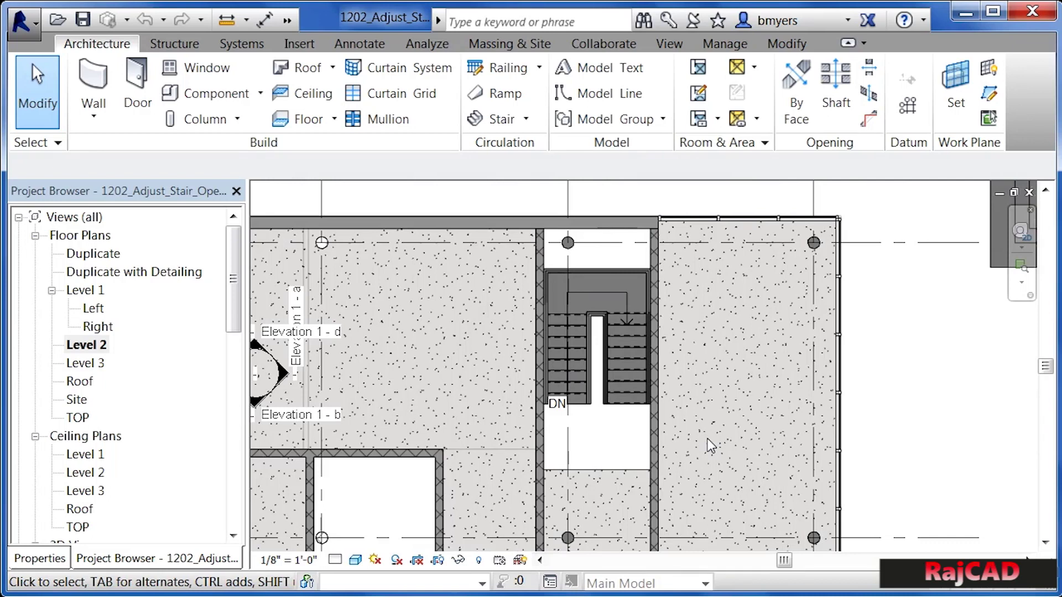
scroll(616, 369, up, 1)
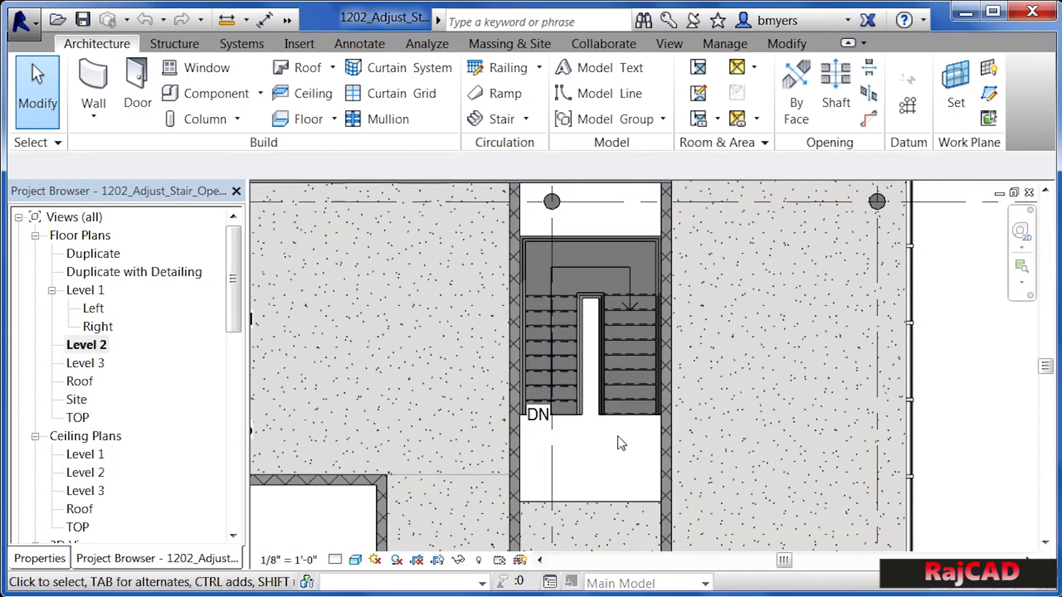
middle_drag(621, 442, 628, 479)
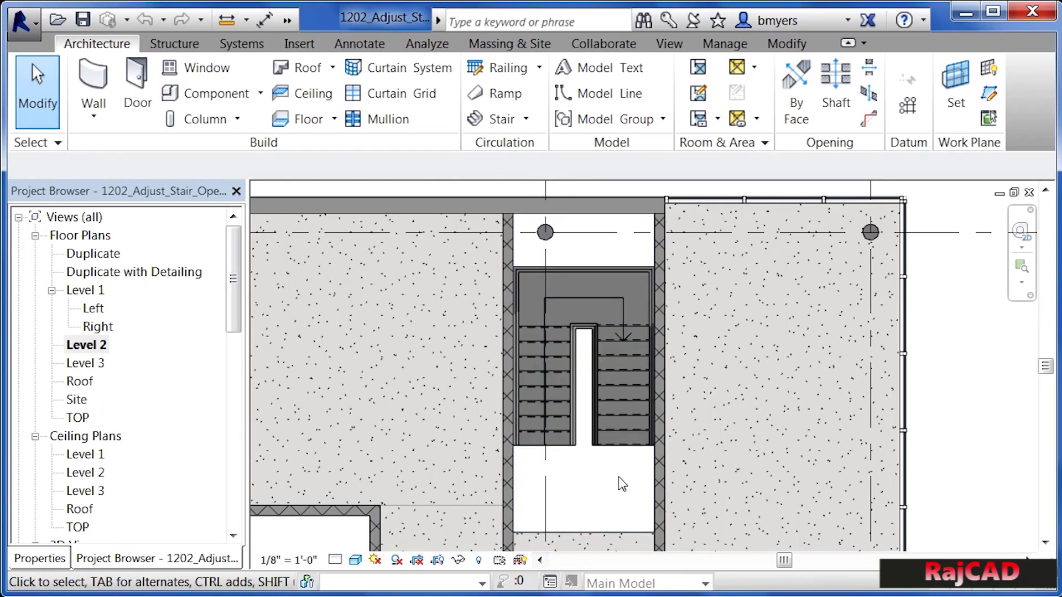
Step: Edit the shaft opening sketch, snapping its bottom edge up to the stair's lower end
click(603, 533)
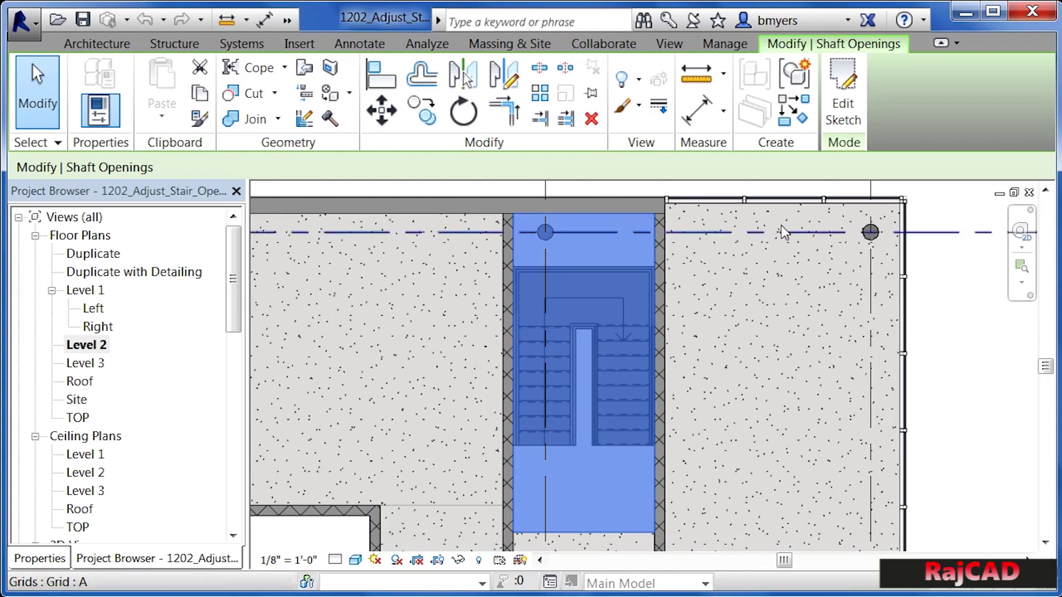
click(842, 120)
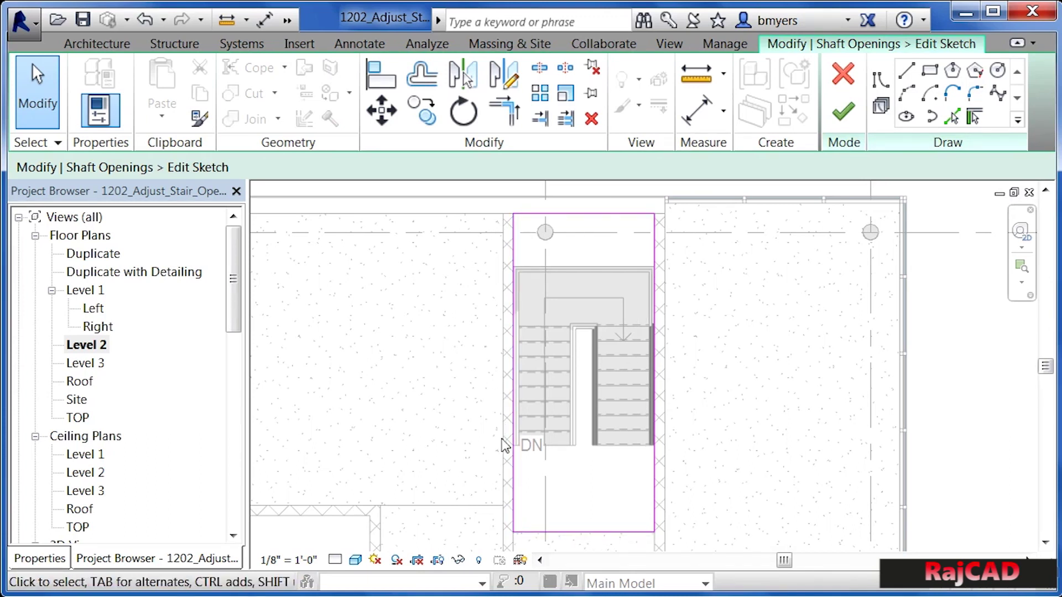
click(598, 531)
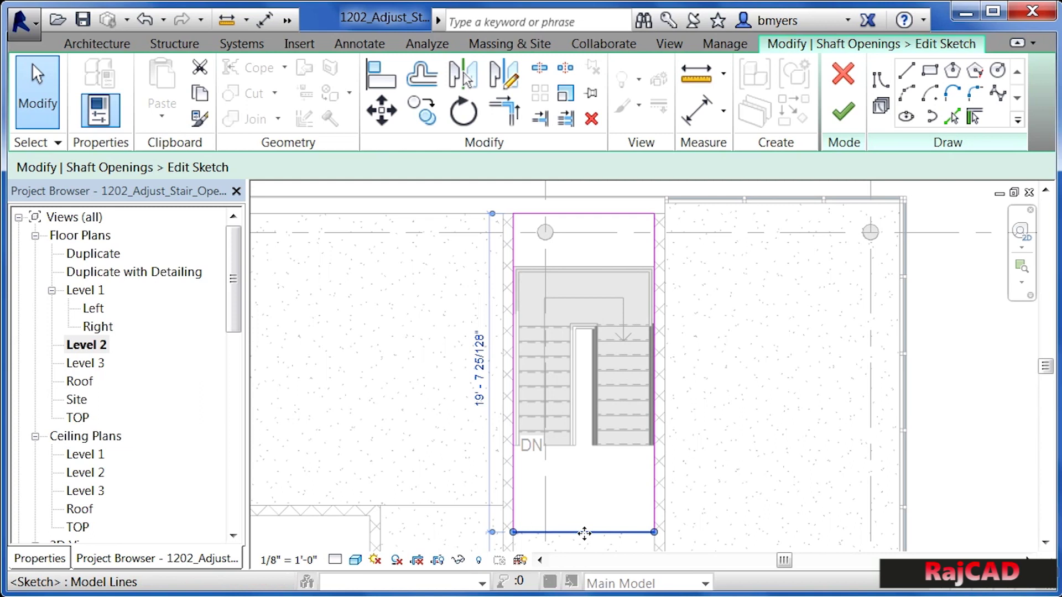
drag(572, 525, 573, 452)
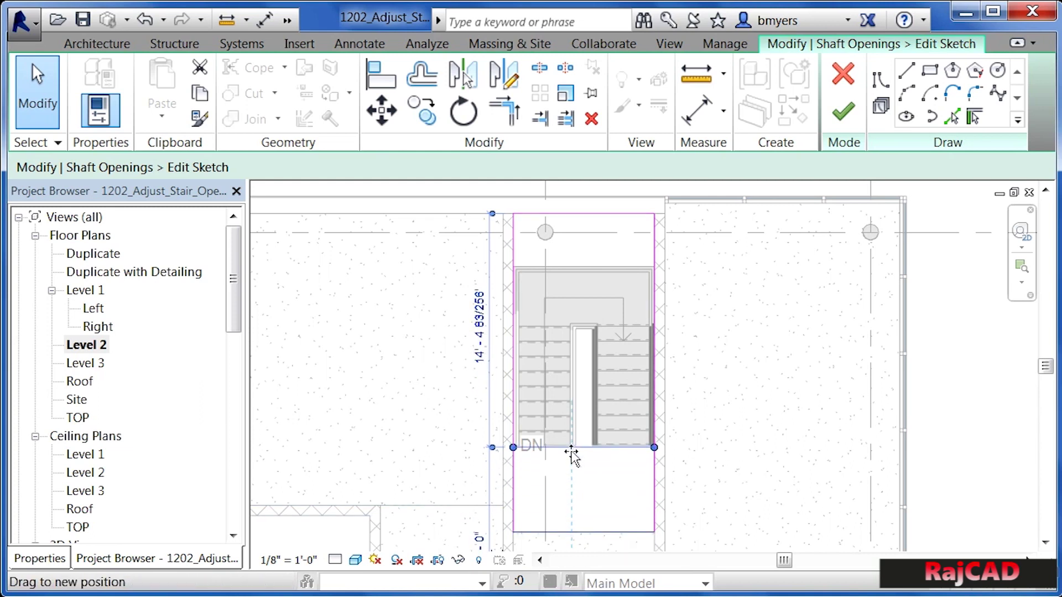
scroll(571, 454, up, 7)
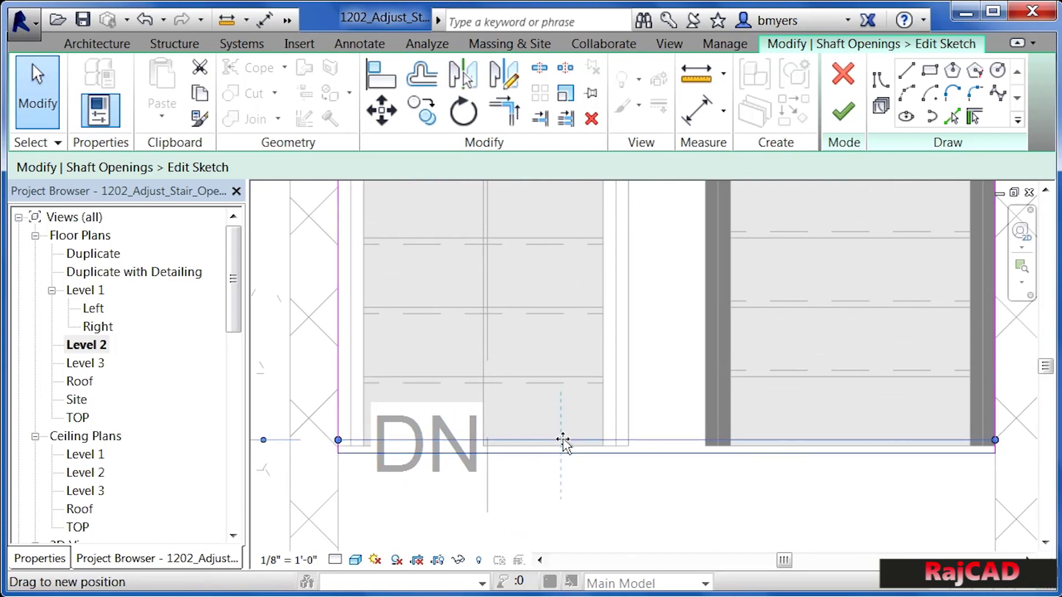
drag(563, 442, 563, 447)
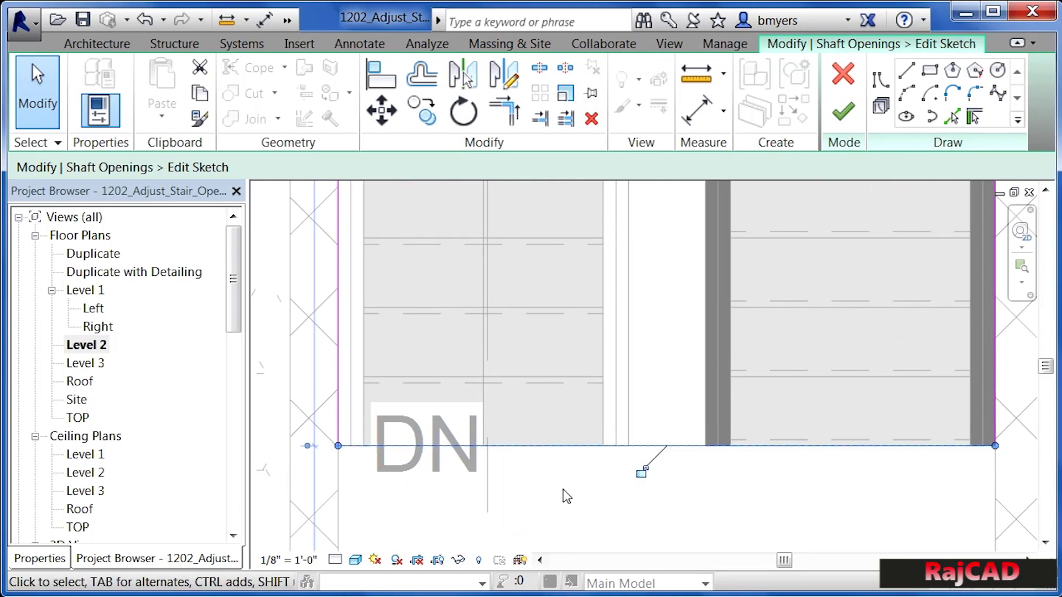
scroll(567, 496, down, 5)
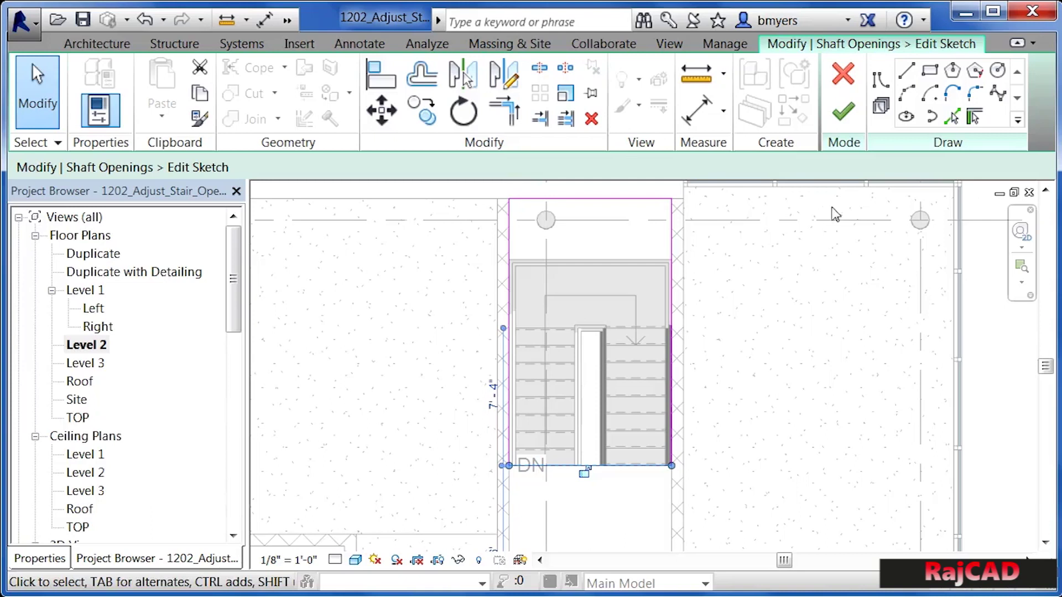
click(846, 106)
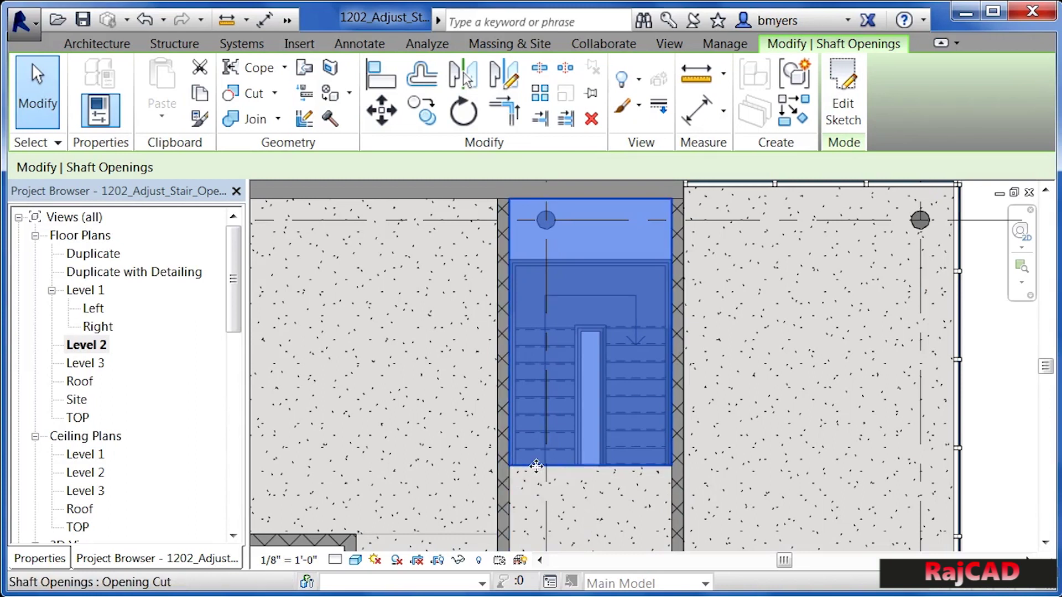
click(595, 486)
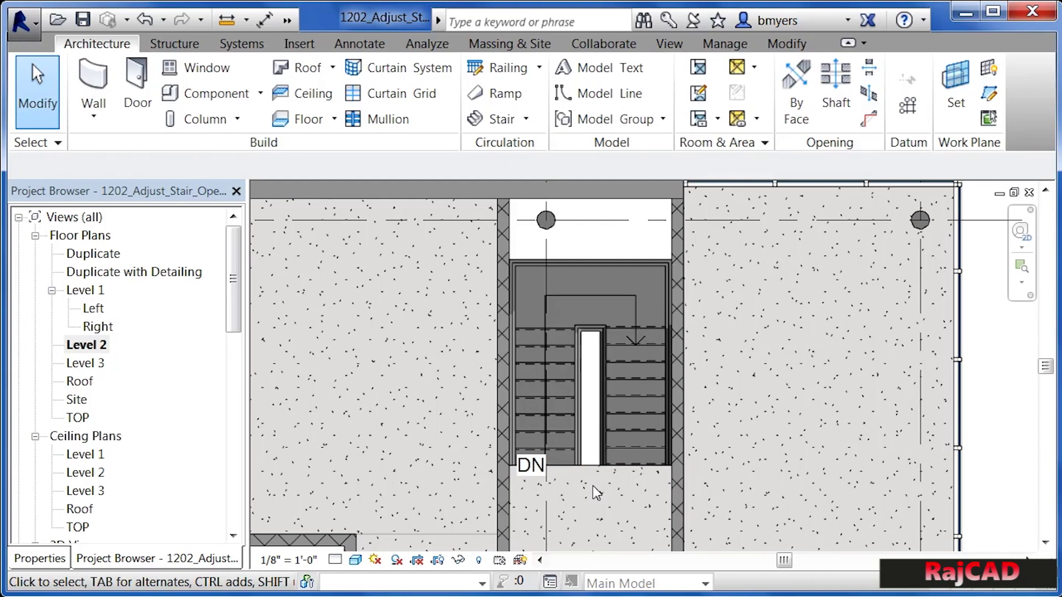
scroll(592, 487, up, 5)
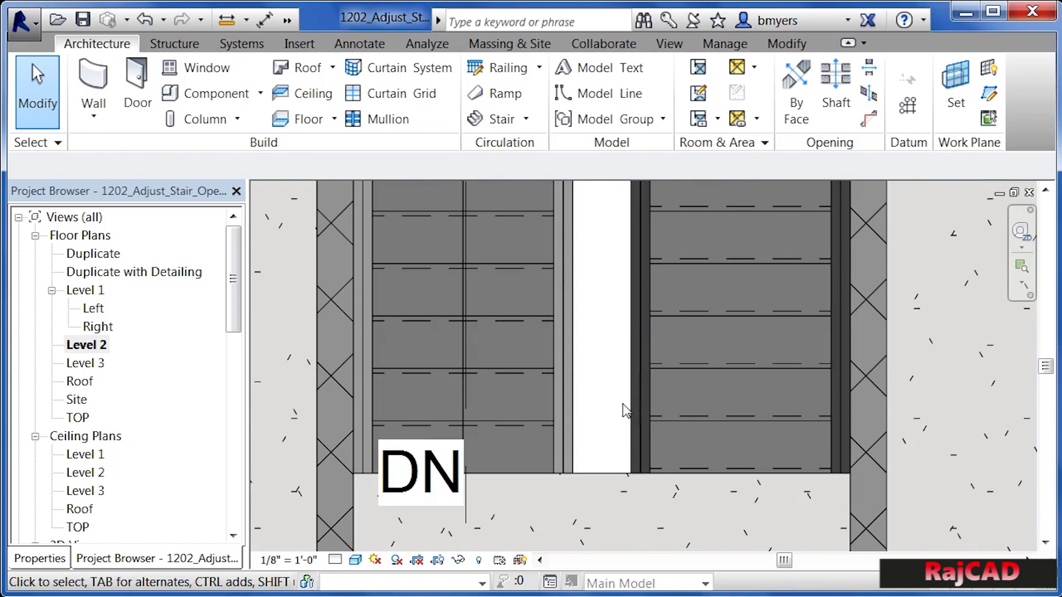
scroll(578, 476, down, 4)
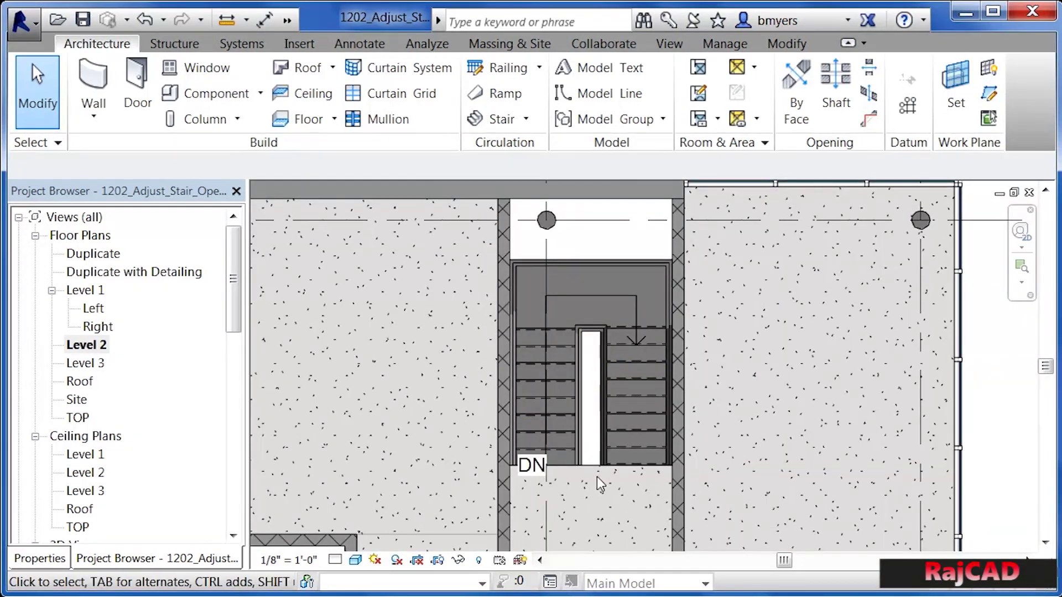
click(590, 467)
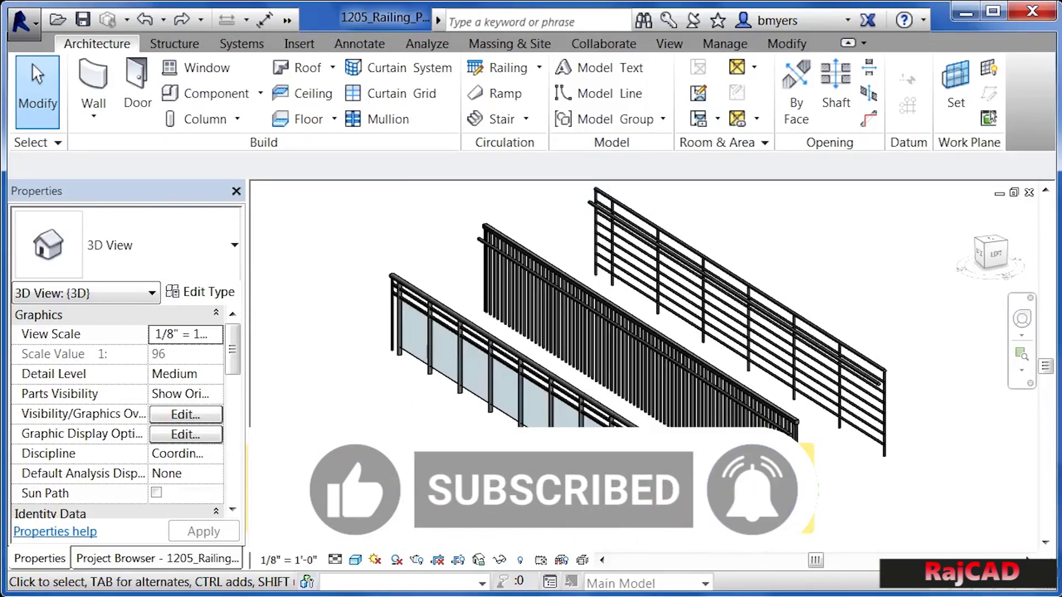
Step: Zoom and orbit around the three railings, briefly selecting then deselecting the pipe guardrail
scroll(771, 492, up, 5)
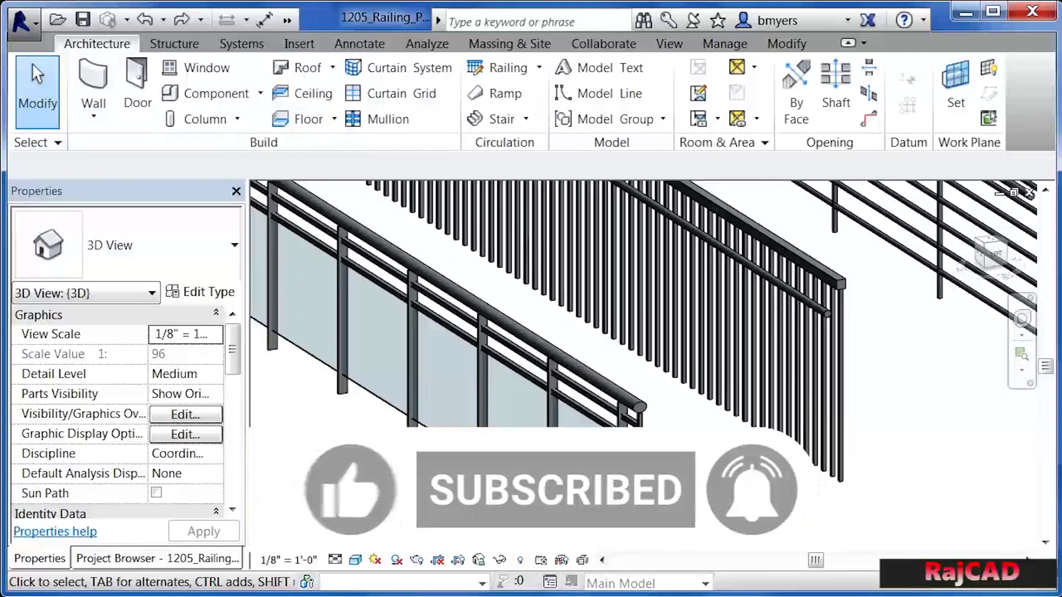
scroll(310, 452, up, 5)
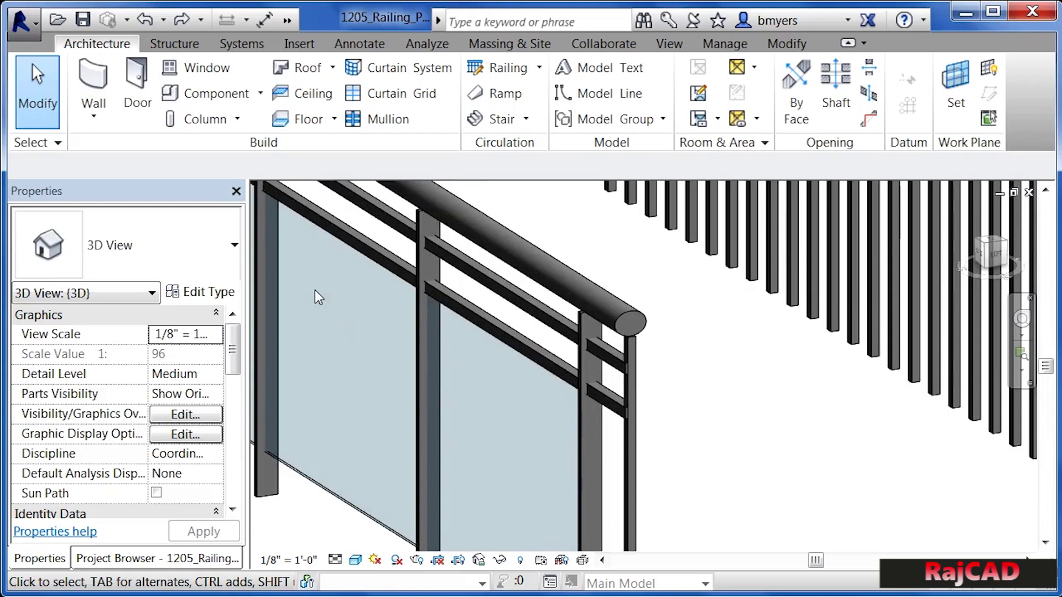
scroll(751, 421, down, 3)
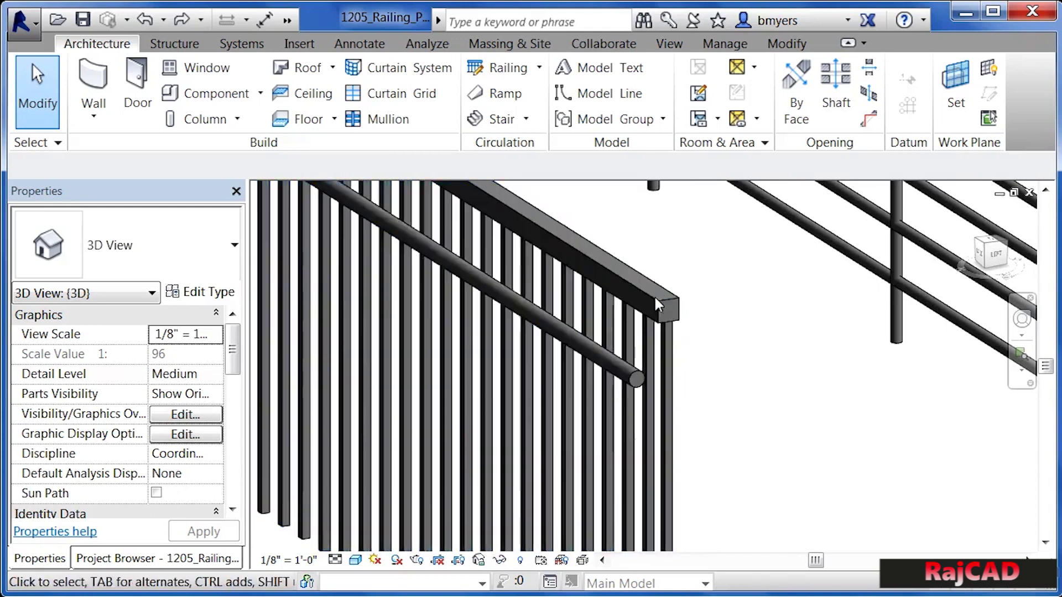
shift+middle_drag(592, 408, 502, 428)
scroll(498, 422, down, 3)
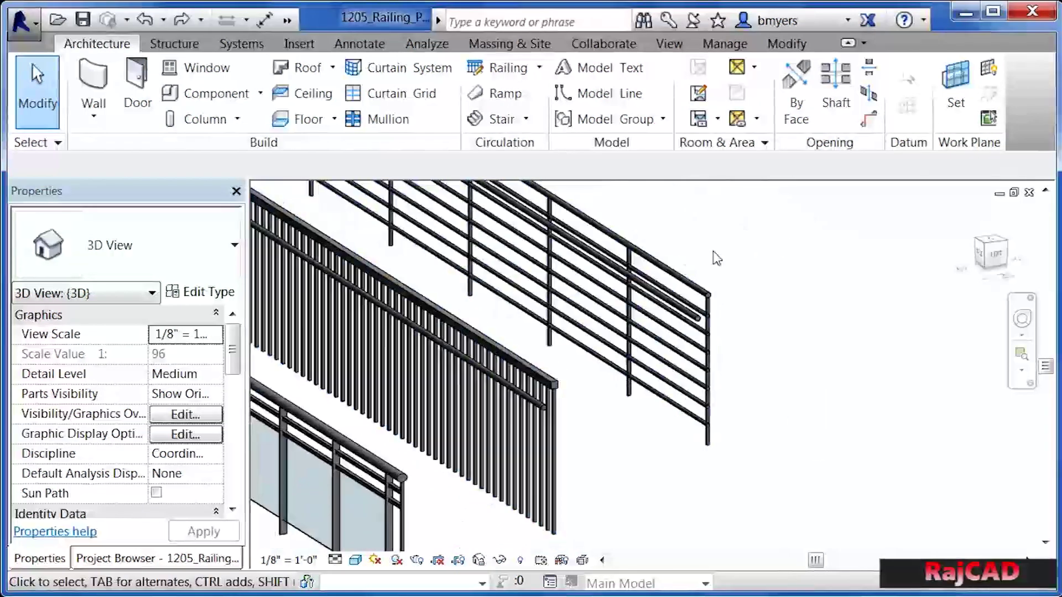
click(711, 256)
scroll(672, 266, up, 4)
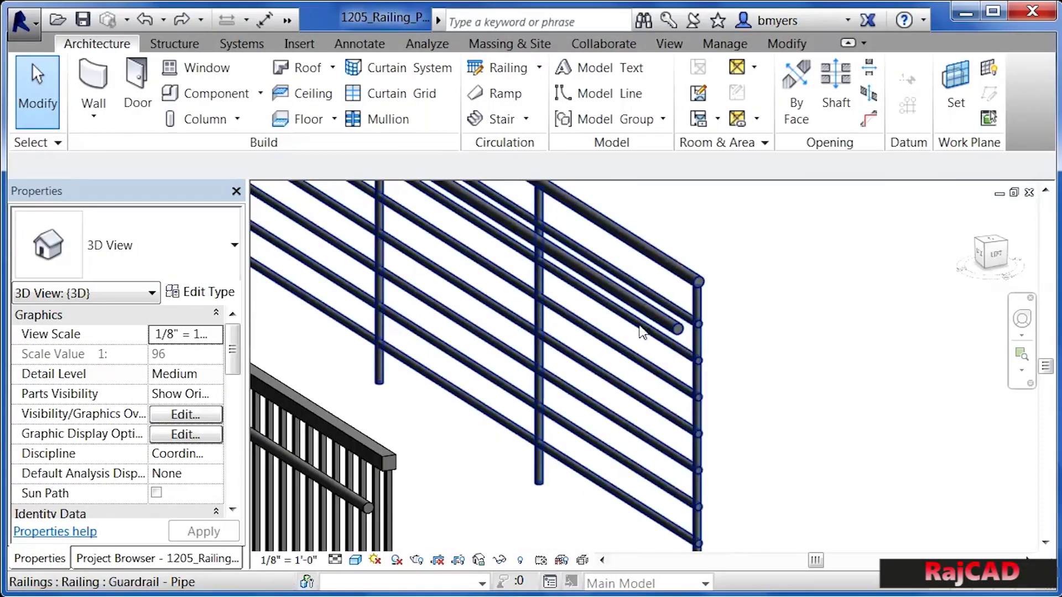
key(Escape)
scroll(770, 438, down, 5)
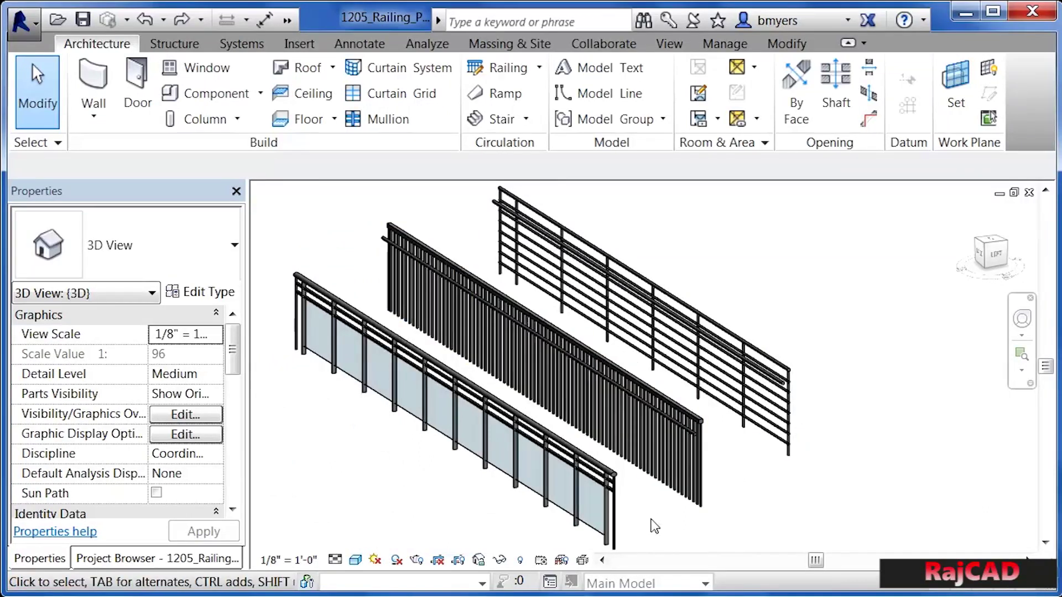
Step: Open the glass panel railing's Type Properties and move the dialog aside
click(607, 520)
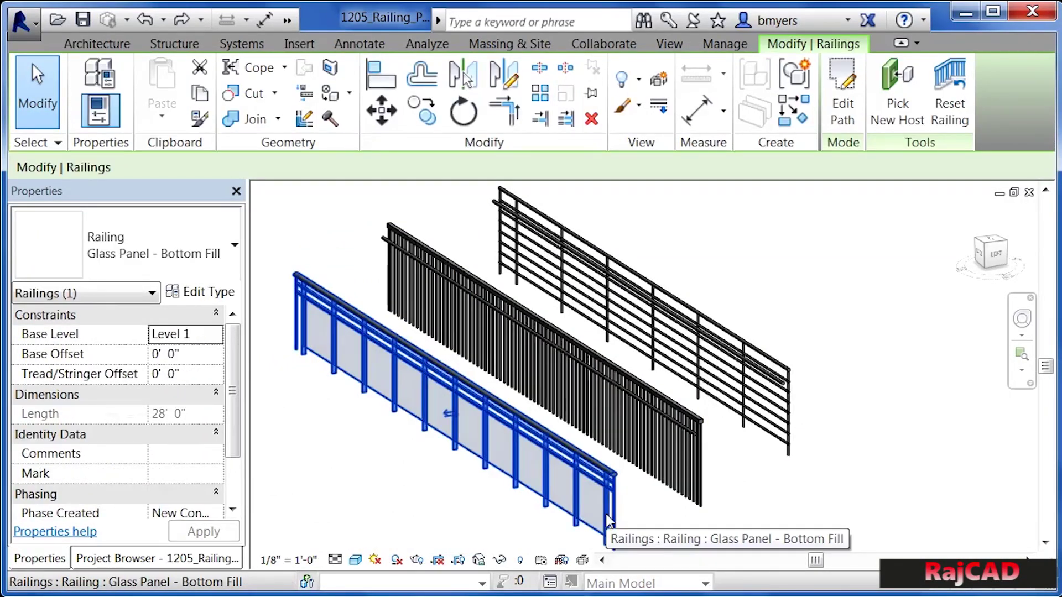
click(220, 301)
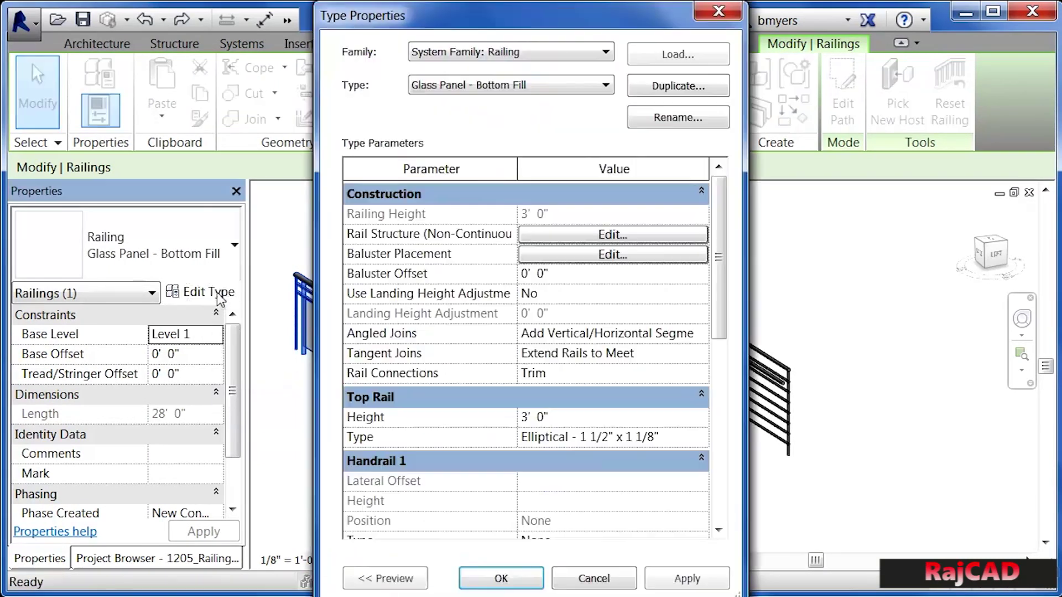
drag(529, 27, 819, 27)
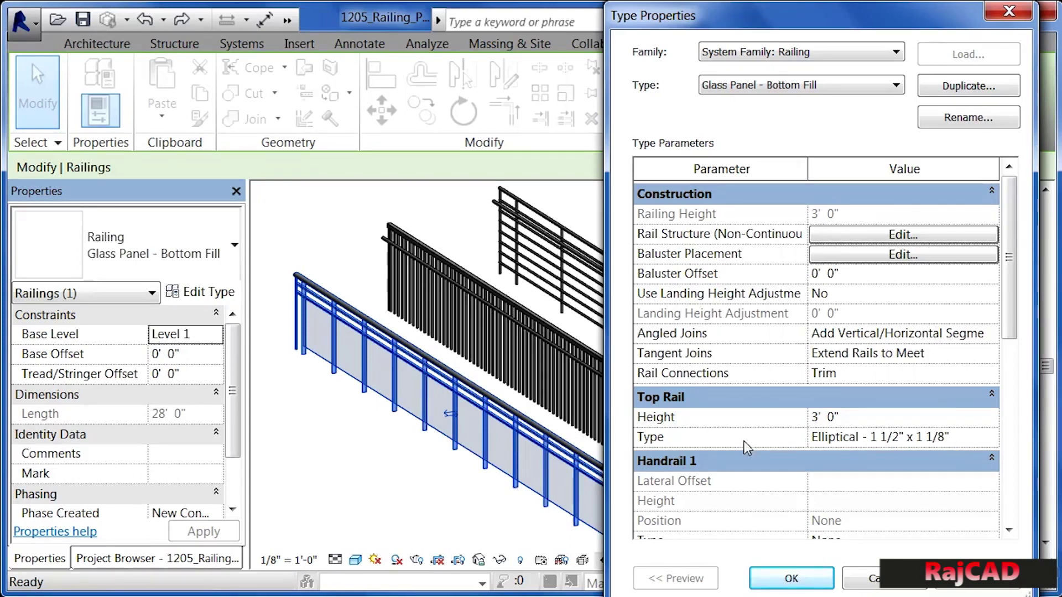
Step: Cancel the type settings, deselect, and zoom in on the glass railing's top rail end
click(878, 579)
key(Escape)
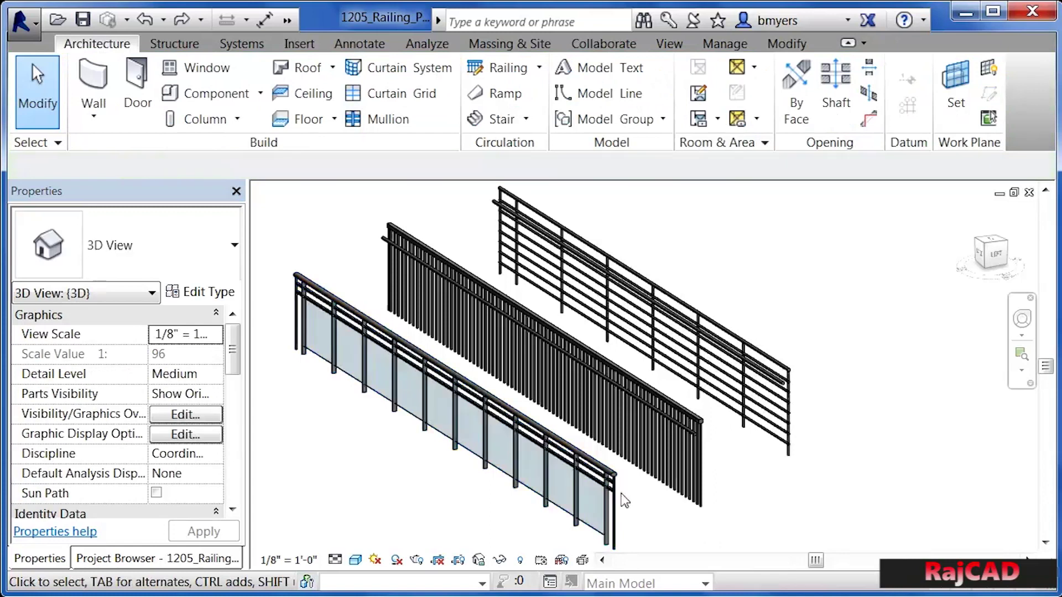
scroll(613, 481, up, 6)
scroll(607, 469, up, 3)
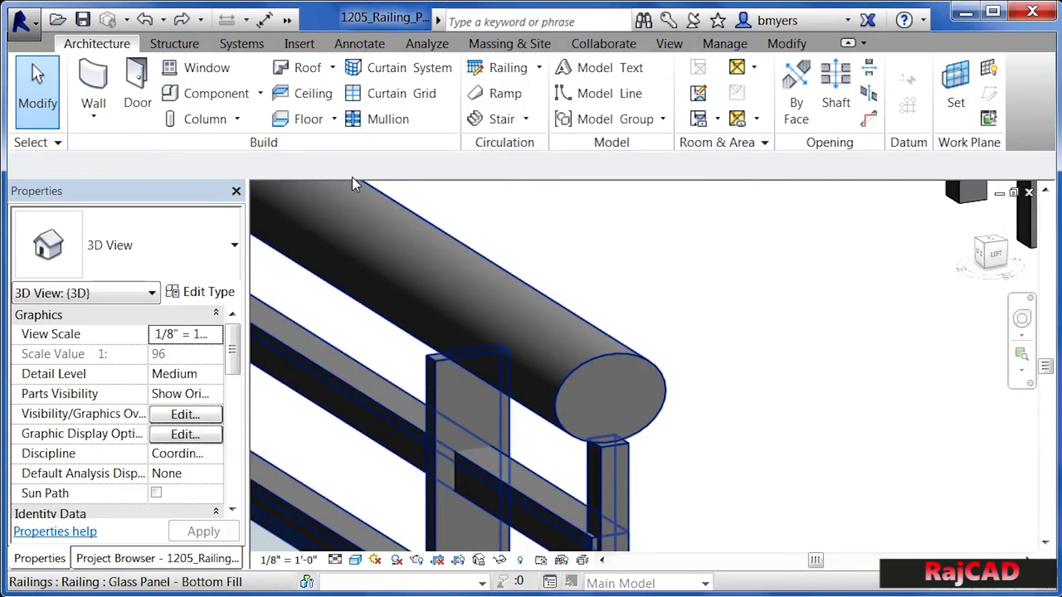
scroll(353, 177, down, 2)
scroll(595, 343, down, 5)
click(265, 335)
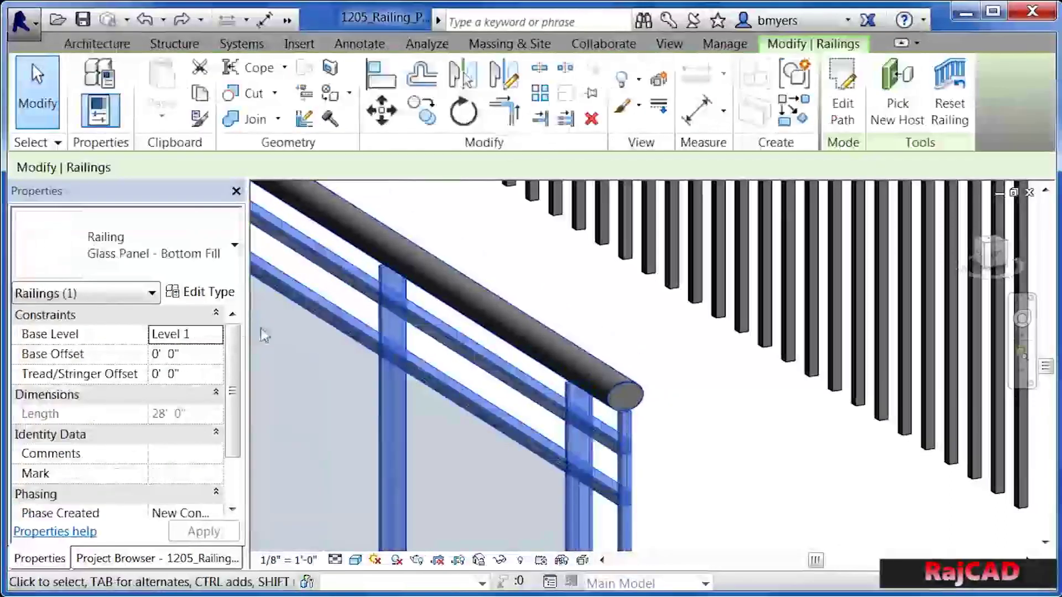
click(204, 292)
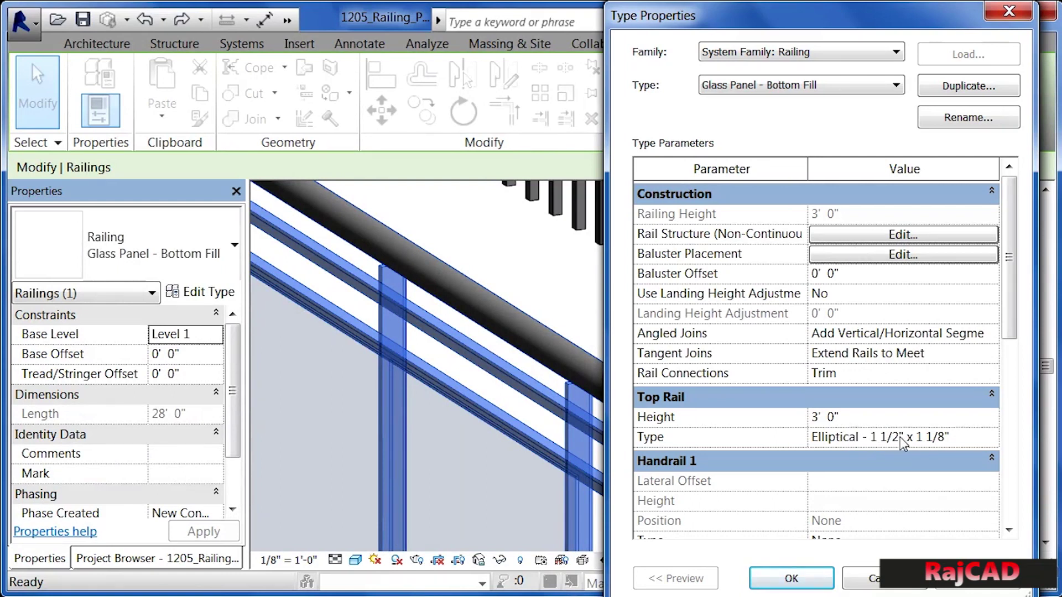
drag(1001, 303, 1027, 383)
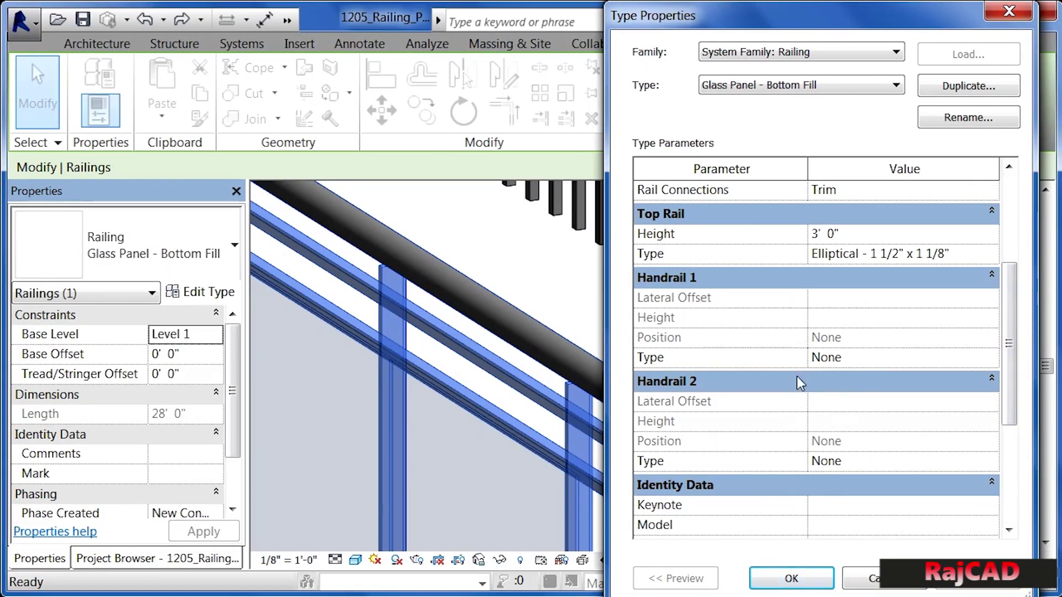
drag(1009, 331, 1007, 220)
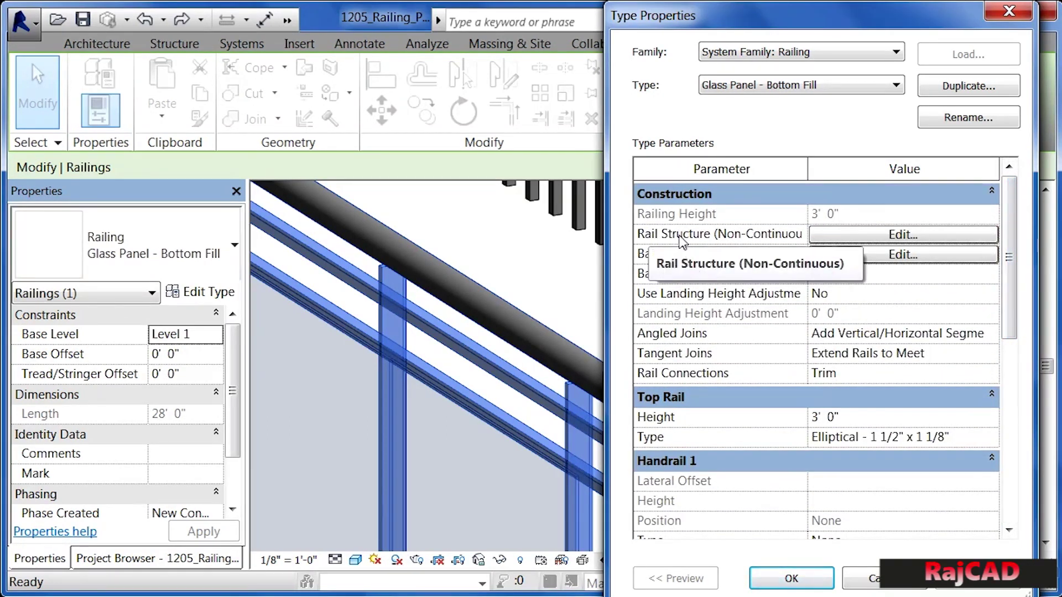
click(834, 237)
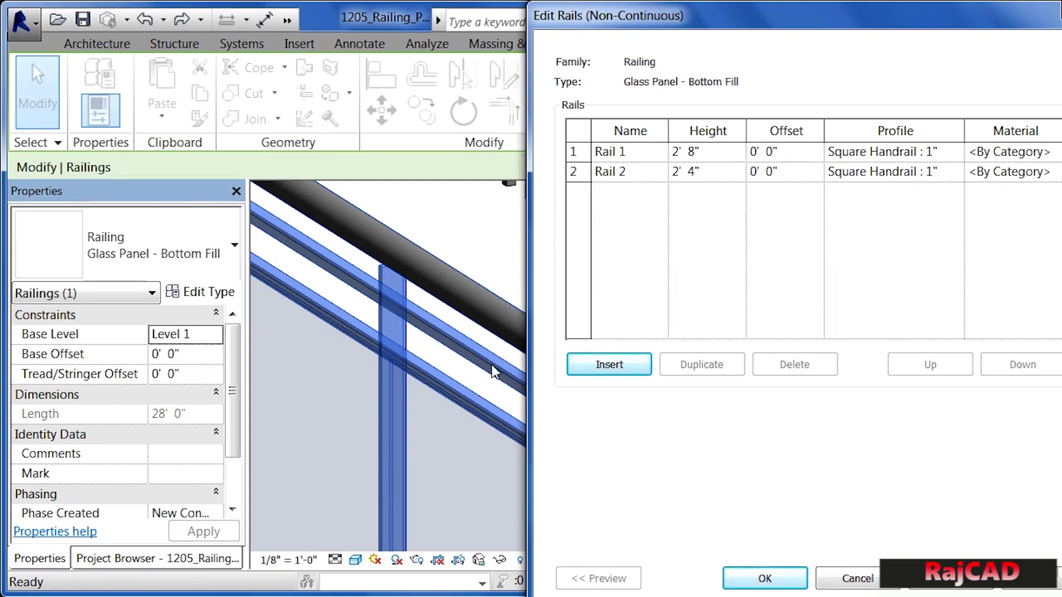
click(766, 576)
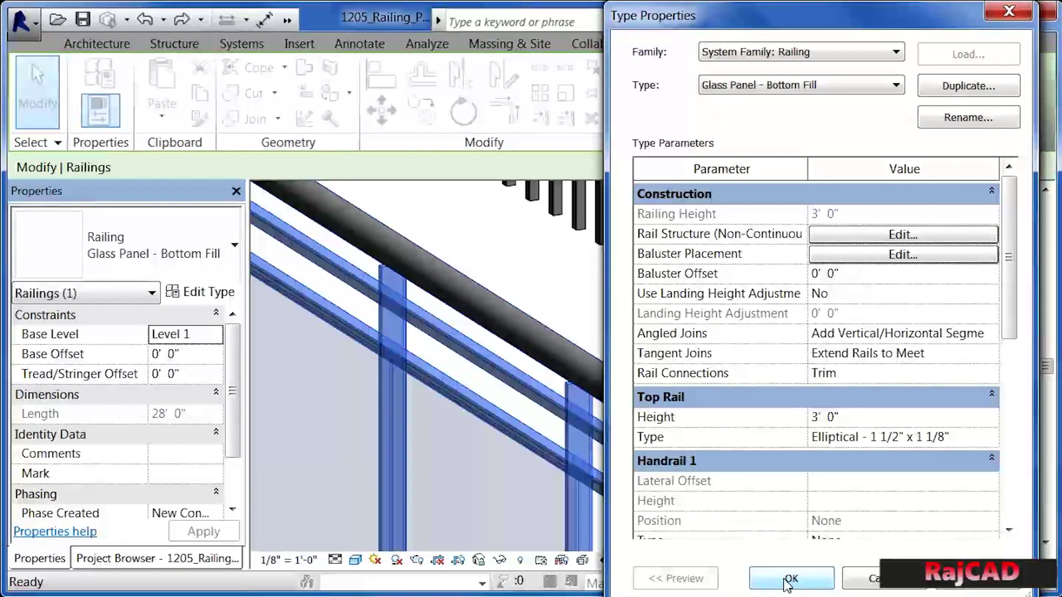
click(788, 579)
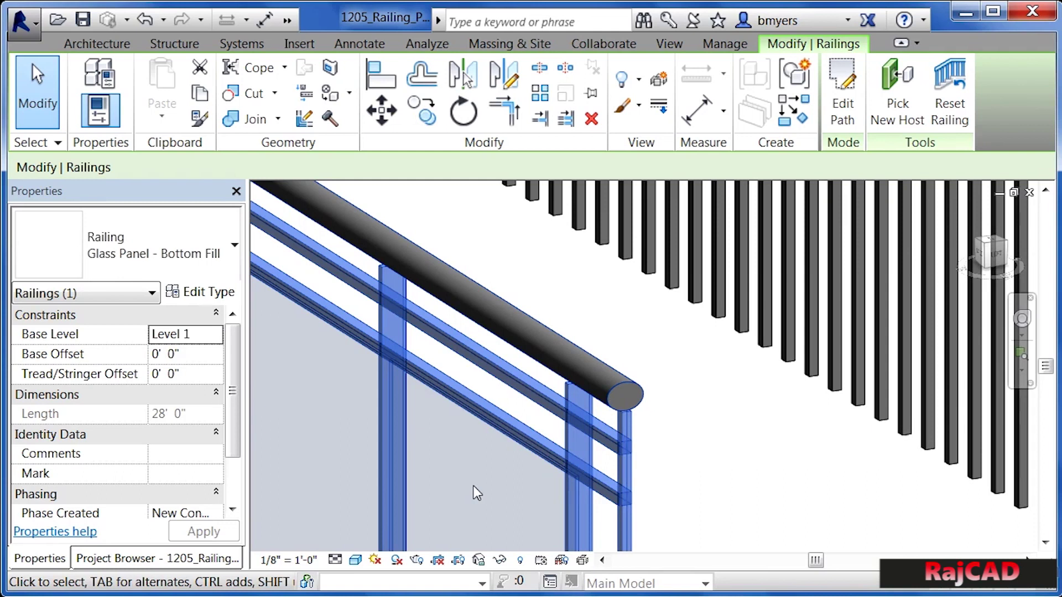
click(192, 293)
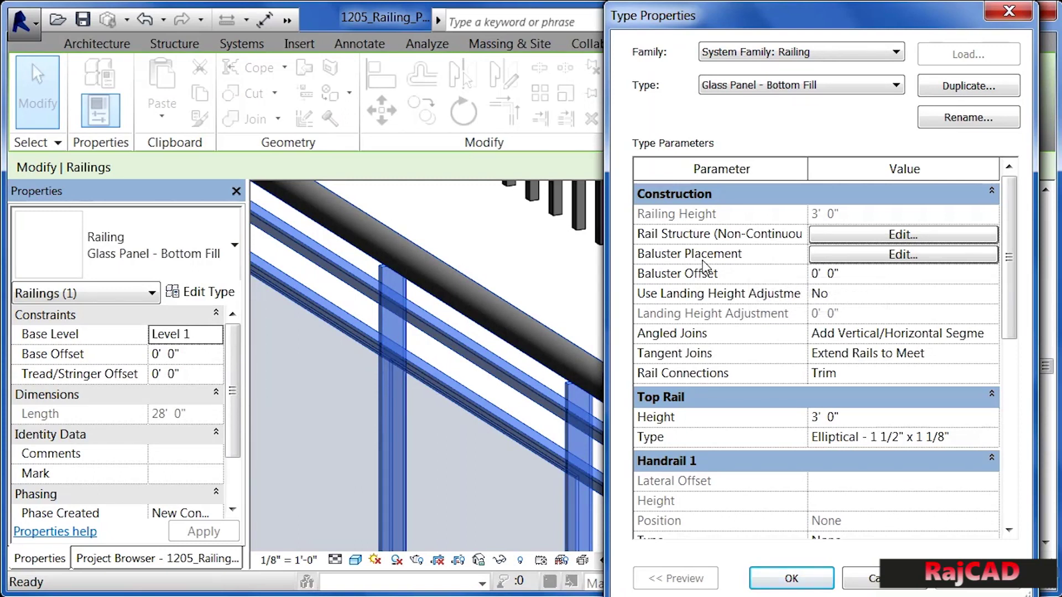
click(852, 257)
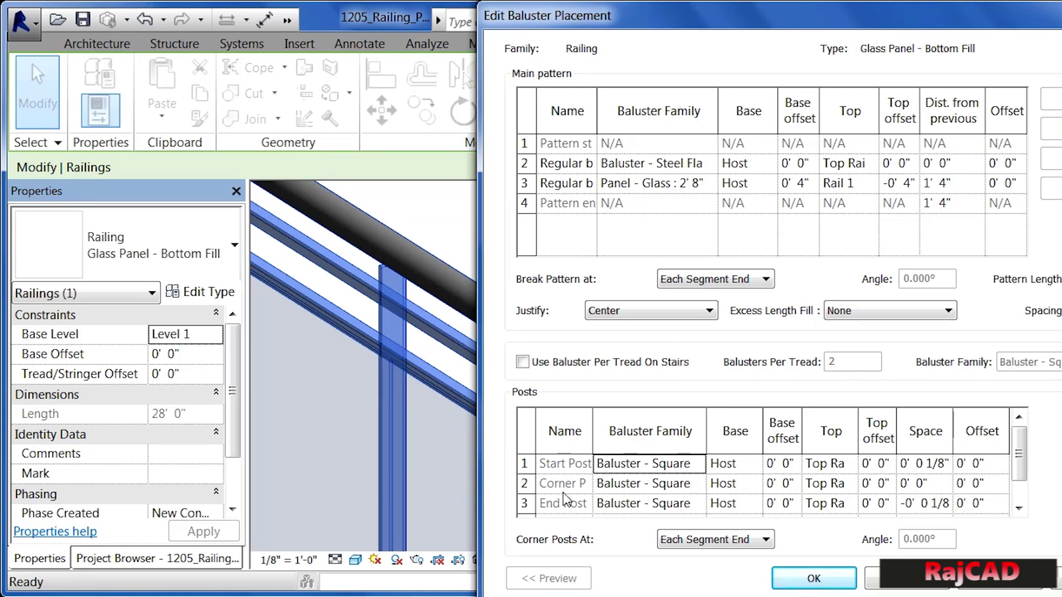
click(902, 588)
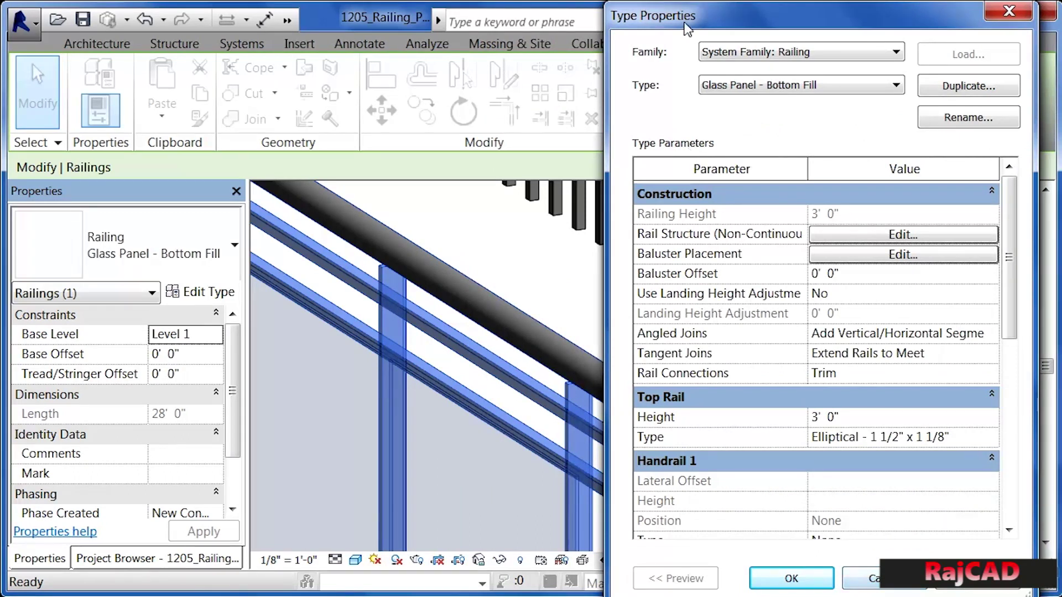
drag(692, 25, 763, 27)
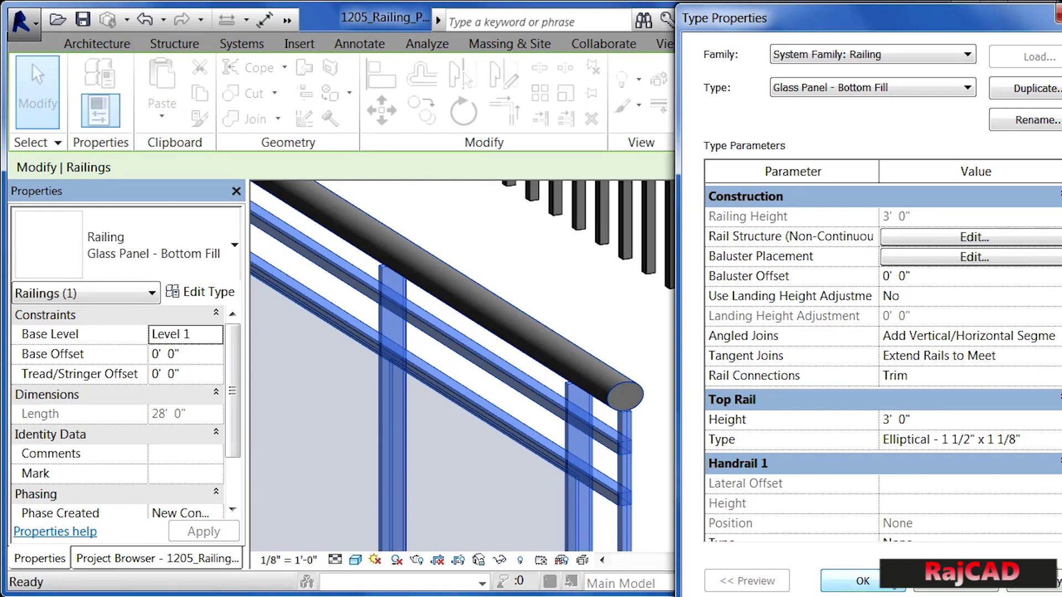
click(861, 581)
key(Escape)
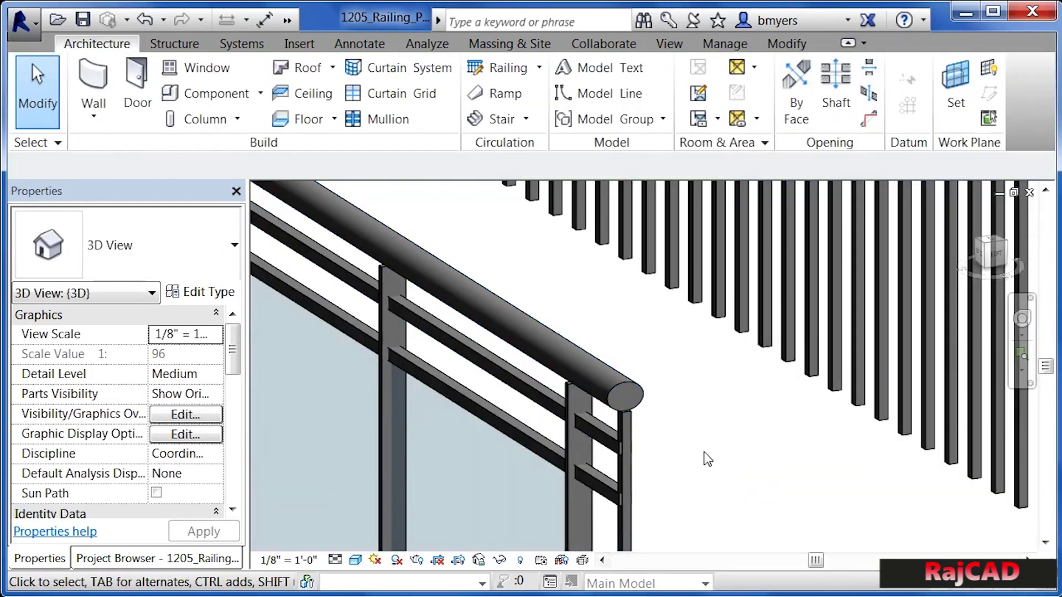
scroll(446, 452, down, 1)
scroll(446, 452, down, 2)
click(619, 387)
scroll(621, 403, up, 4)
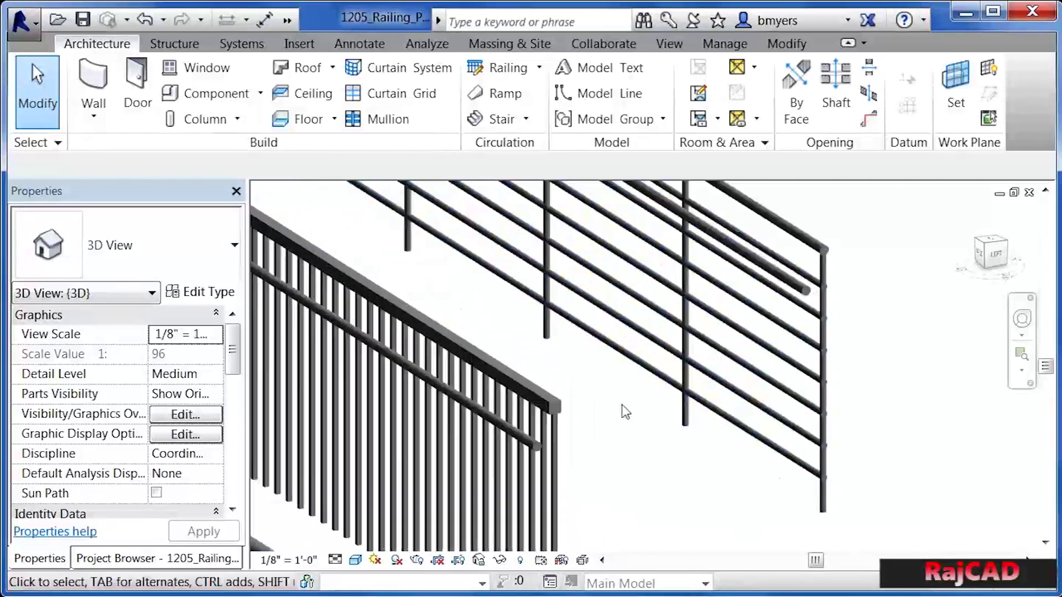
click(562, 410)
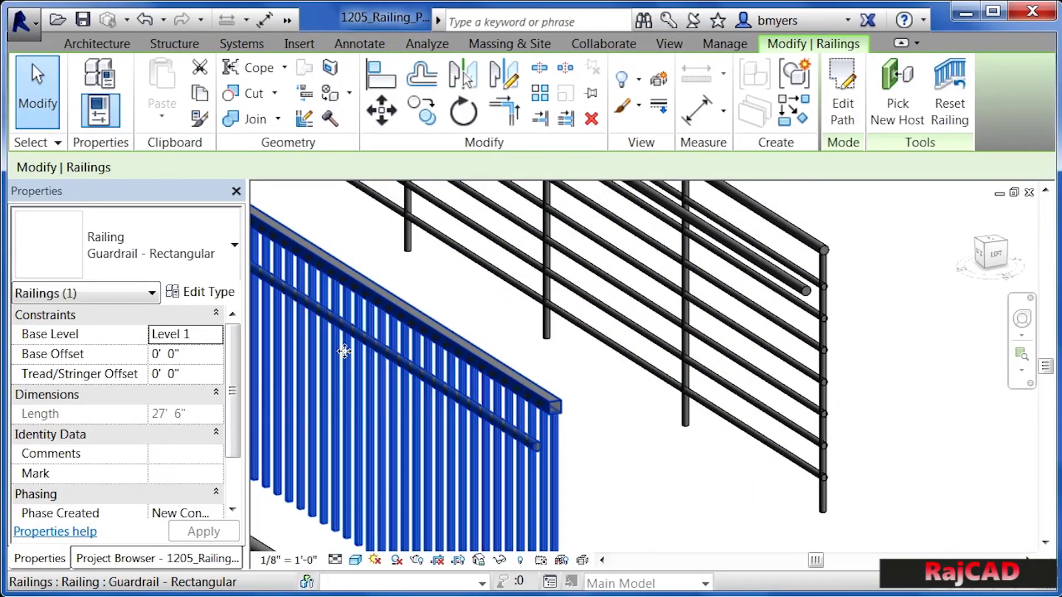
click(208, 293)
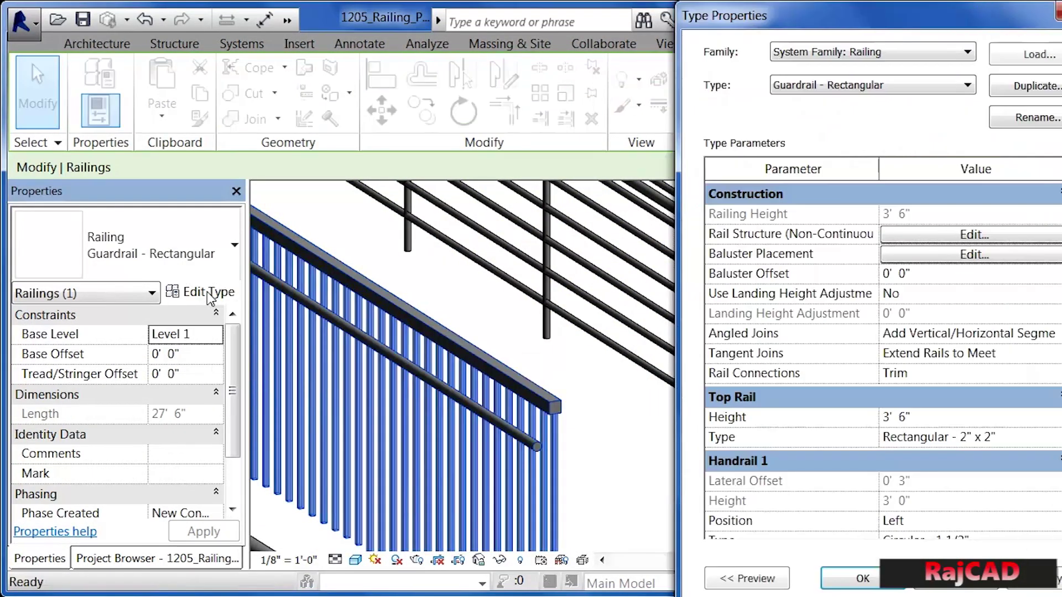
drag(946, 30, 877, 29)
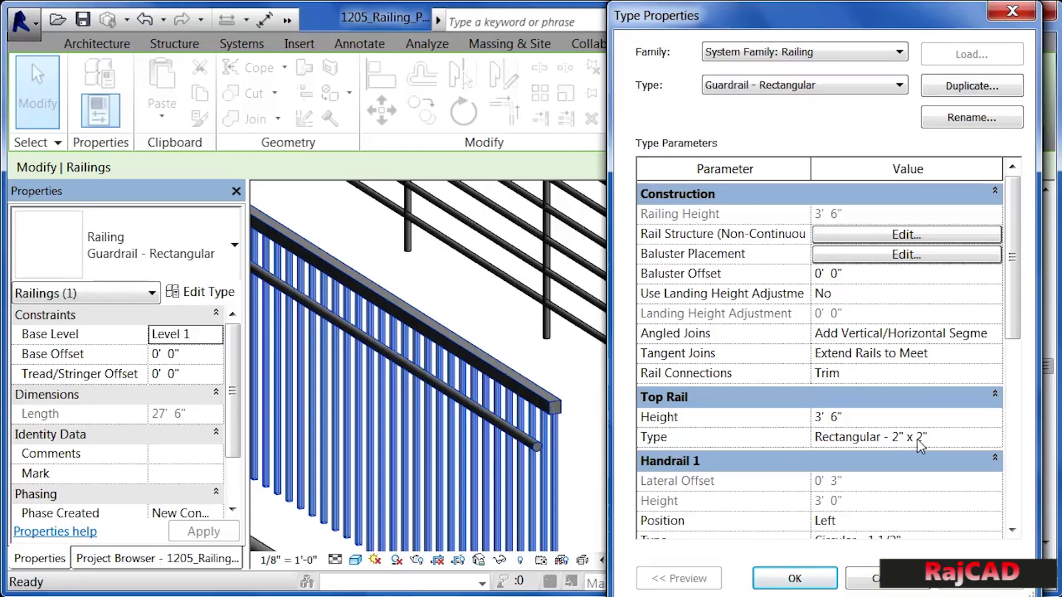
drag(1008, 331, 1021, 381)
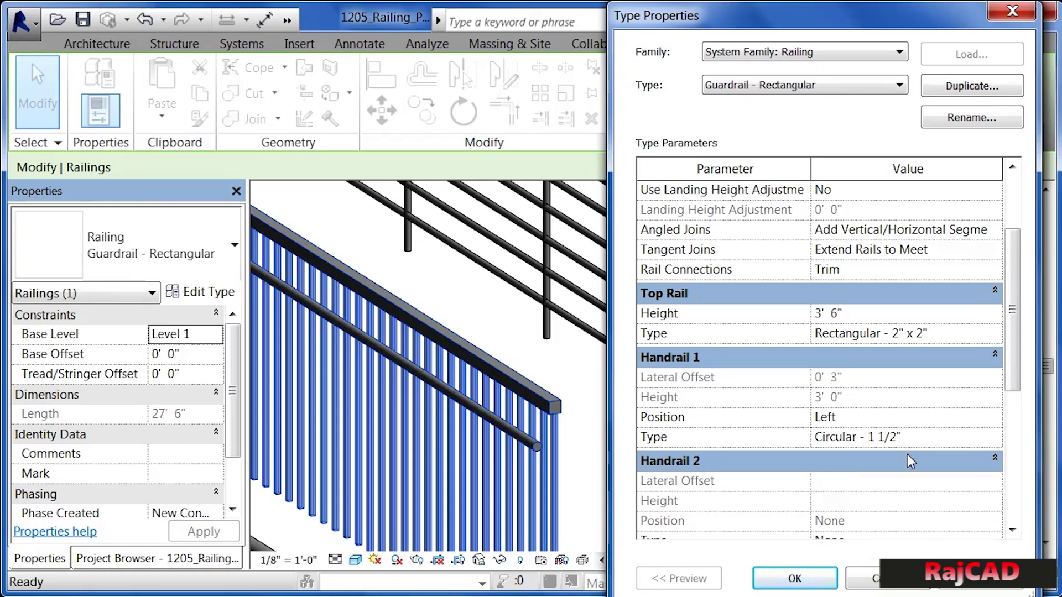
drag(1012, 330, 1007, 281)
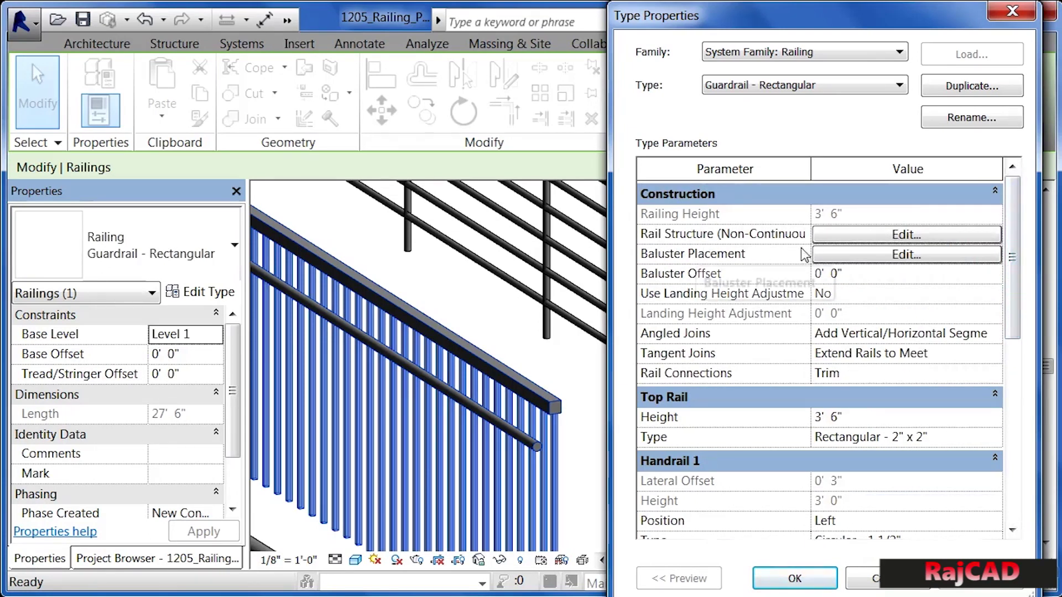
click(846, 255)
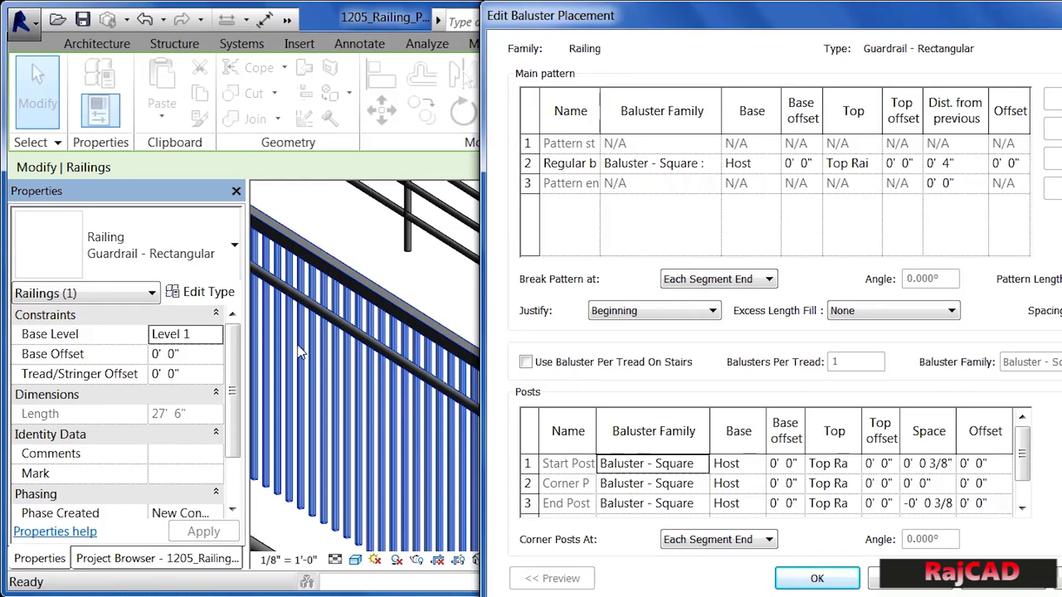
click(879, 579)
click(874, 582)
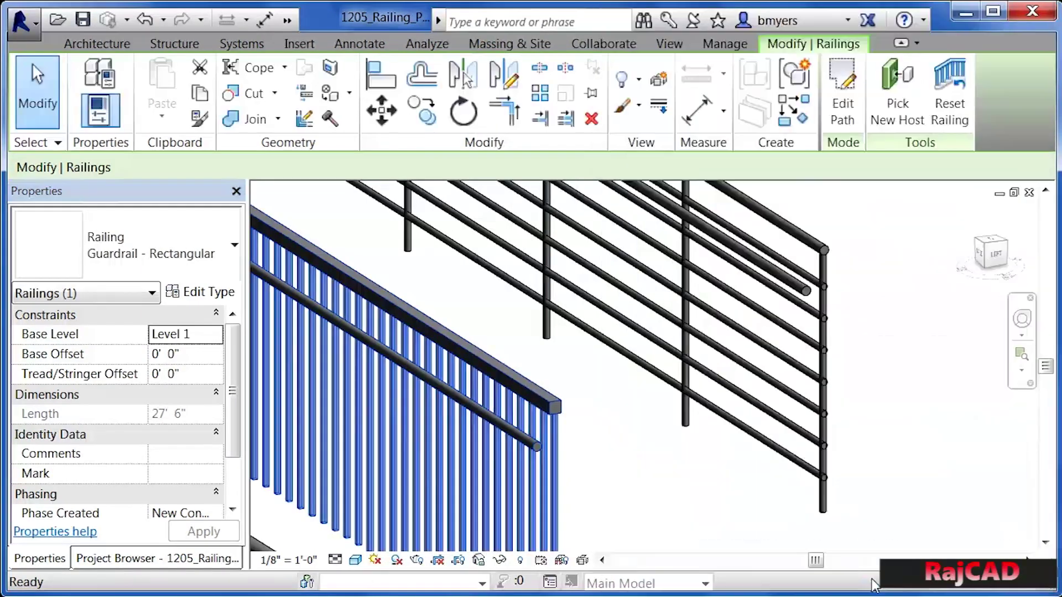
click(674, 475)
Step: Select the Guardrail - Pipe railing and open its type properties
middle_drag(674, 476, 647, 526)
click(770, 330)
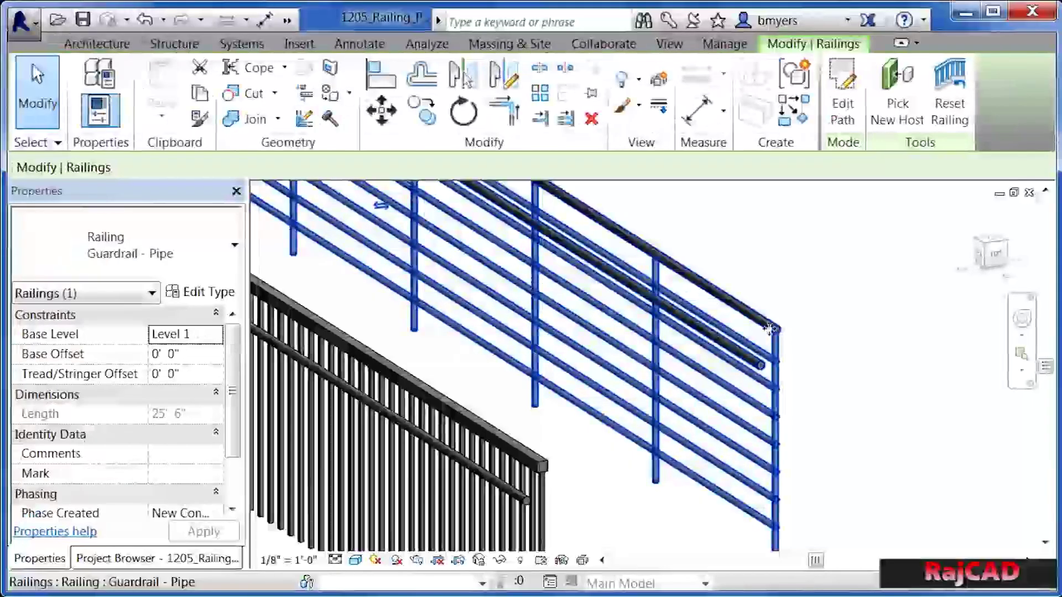
click(221, 295)
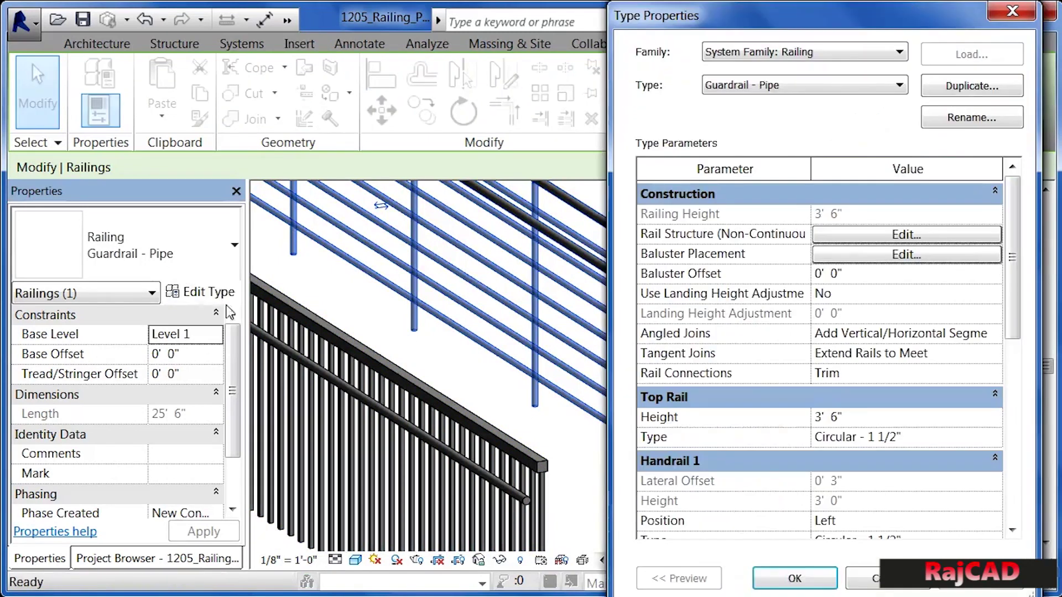
Step: Review its round baluster placement and its seven Circular Handrail : 1" rails, from 3' 0" to 0' 6"
click(854, 254)
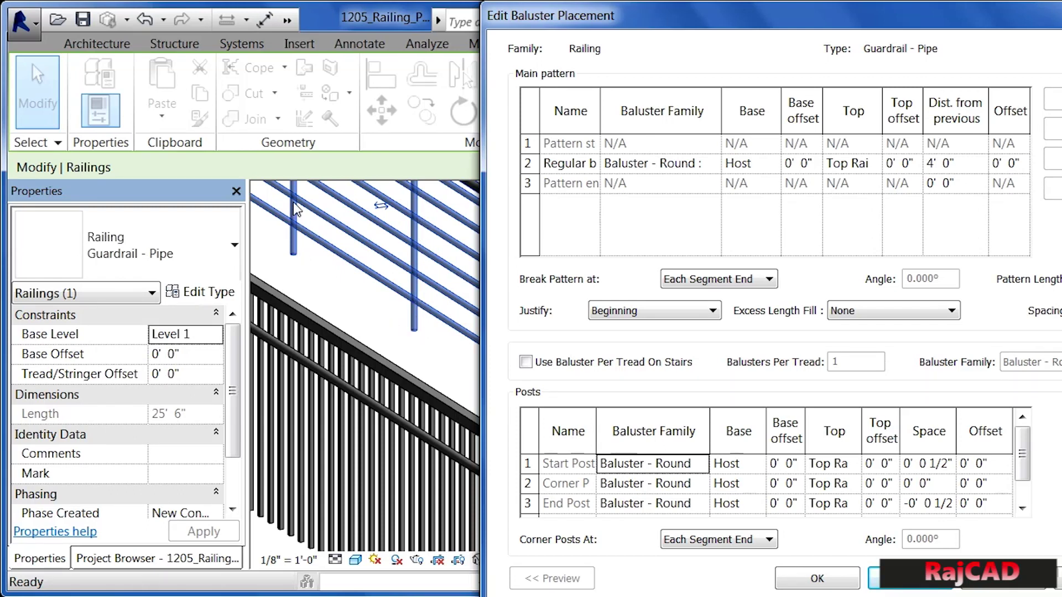
click(903, 585)
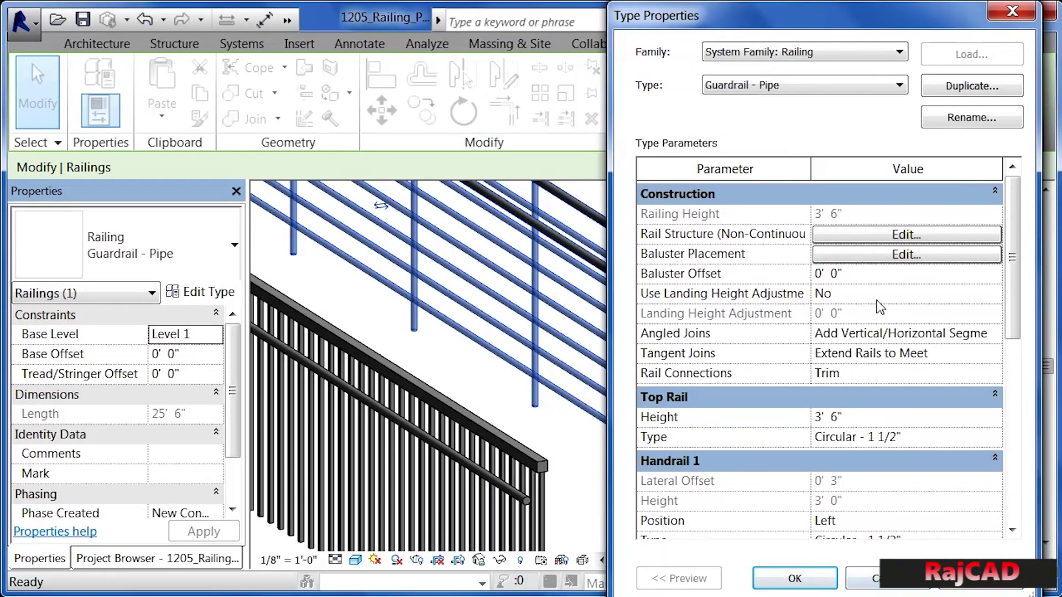
click(854, 238)
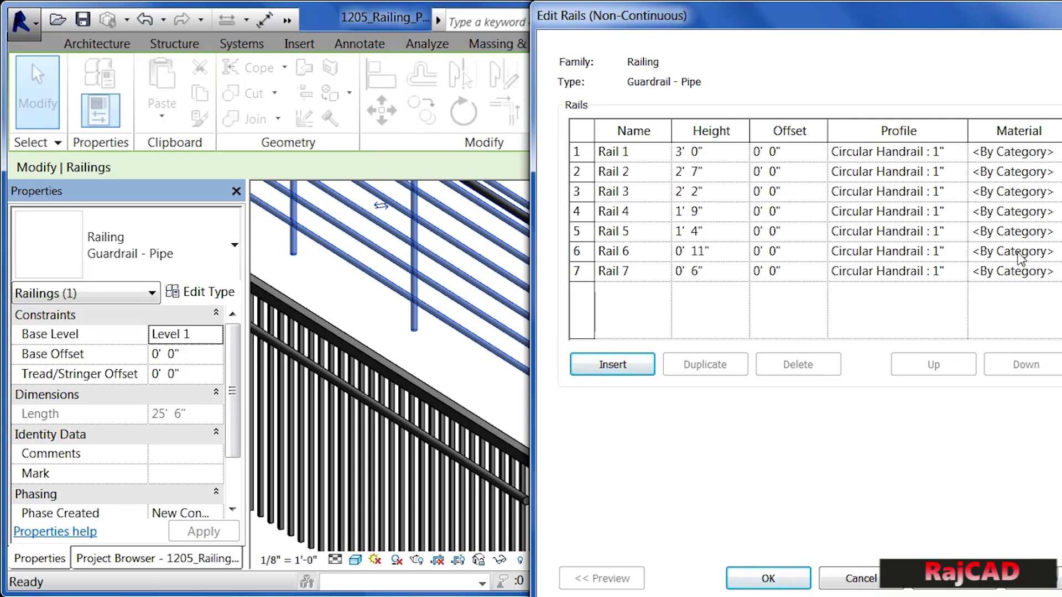
click(782, 575)
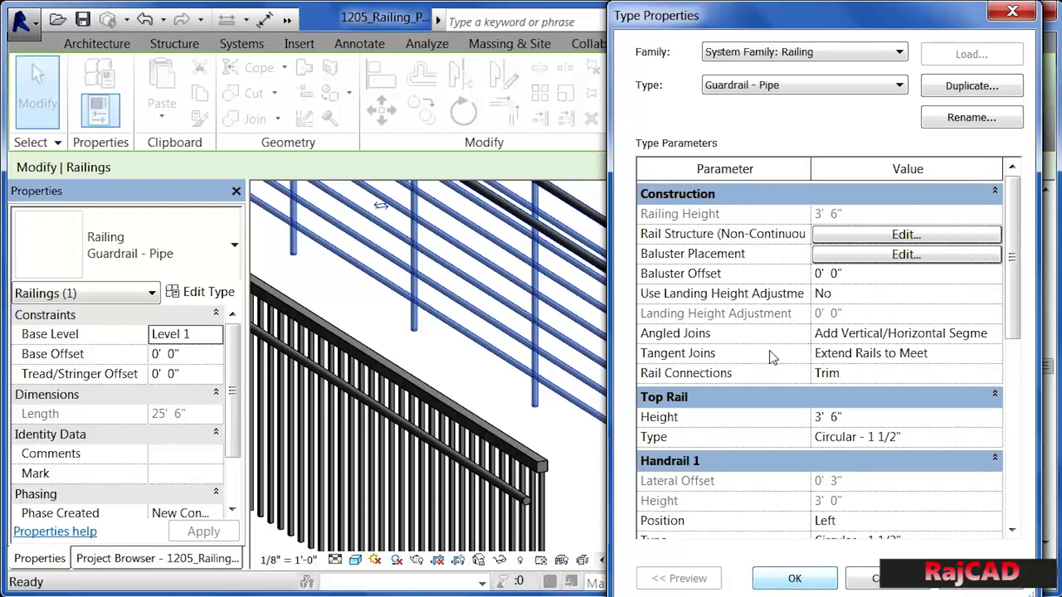